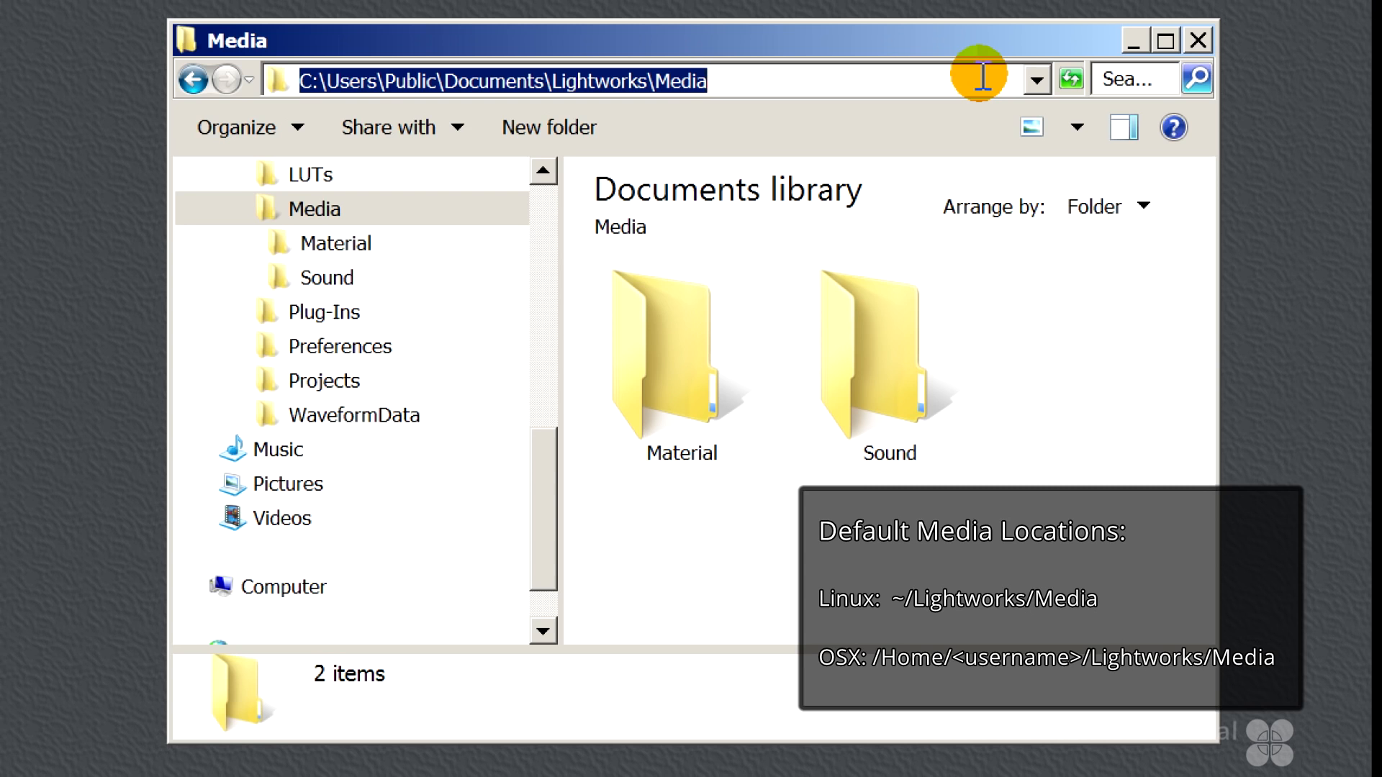
Select the Material and Sound folders inside the Lightworks Media folder
{"action": "left_click_drag", "start_coordinate": [662, 540], "coordinate": [893, 461]}
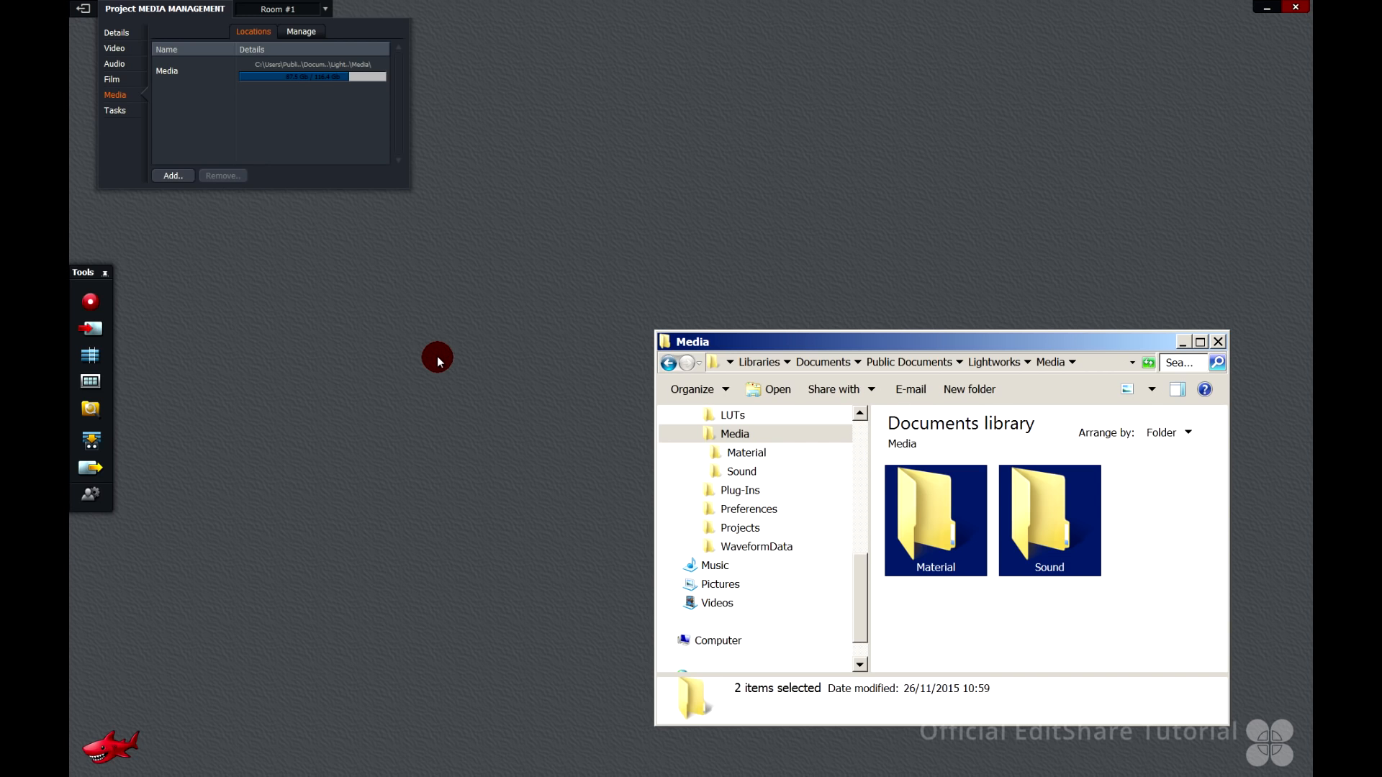
Import CREATE LINK.mp4 into the project with the Create Link option
{"action": "left_click", "coordinate": [95, 330]}
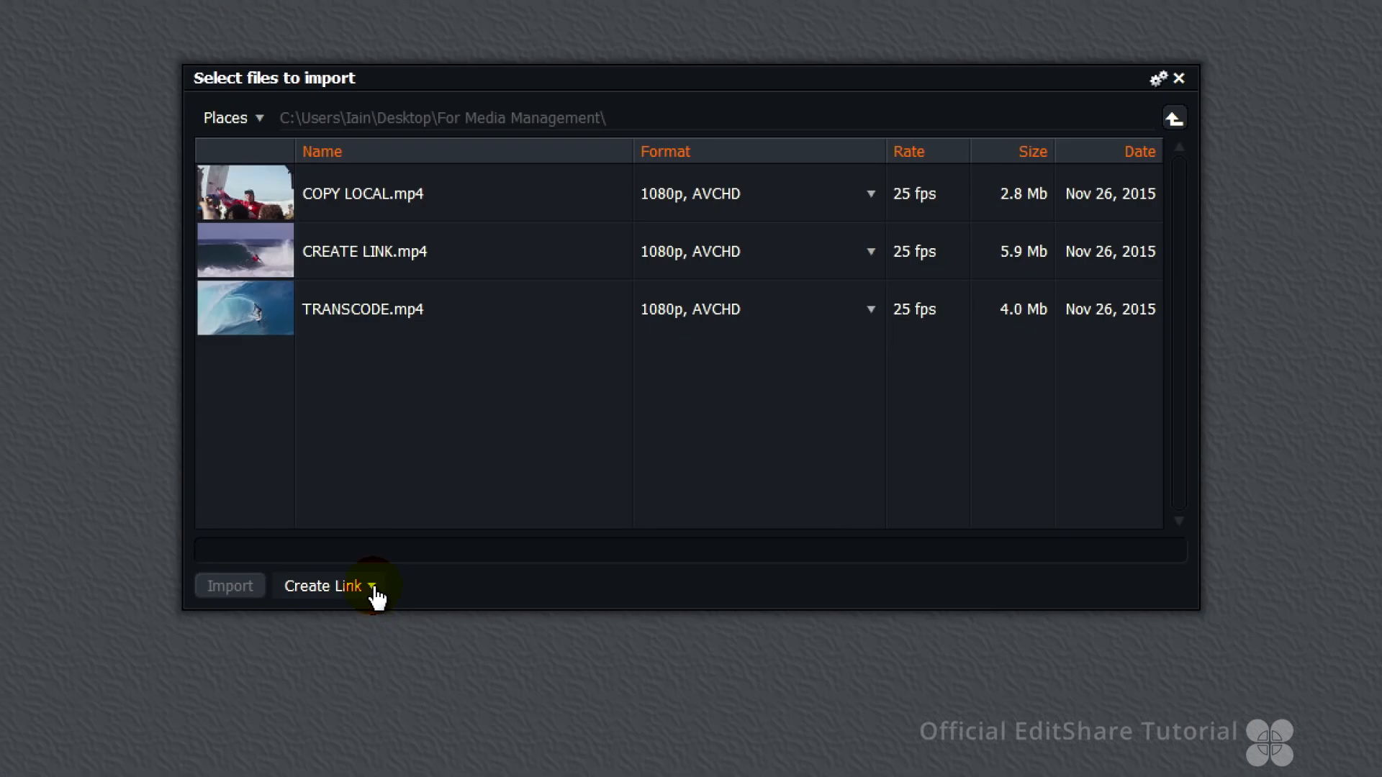
{"action": "left_click", "coordinate": [373, 586]}
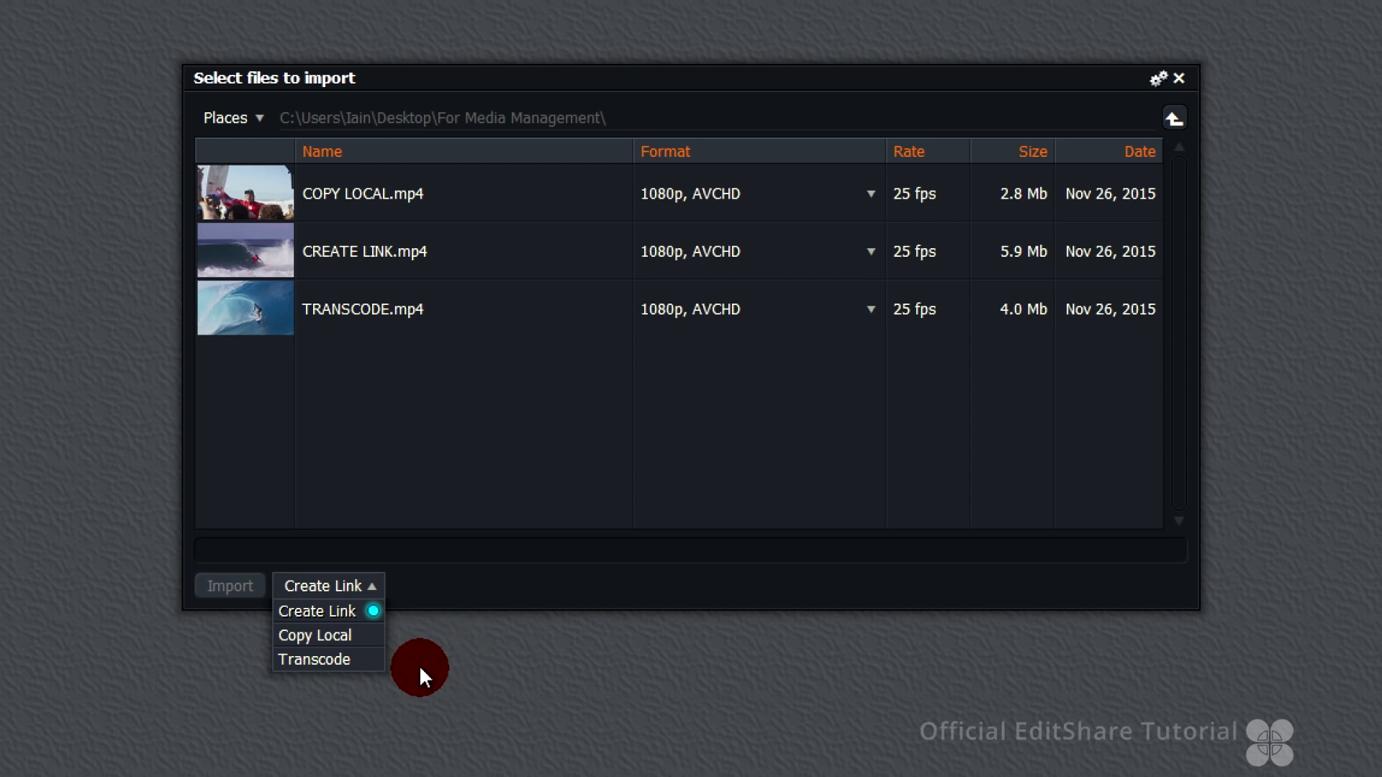
{"action": "left_click", "coordinate": [268, 255]}
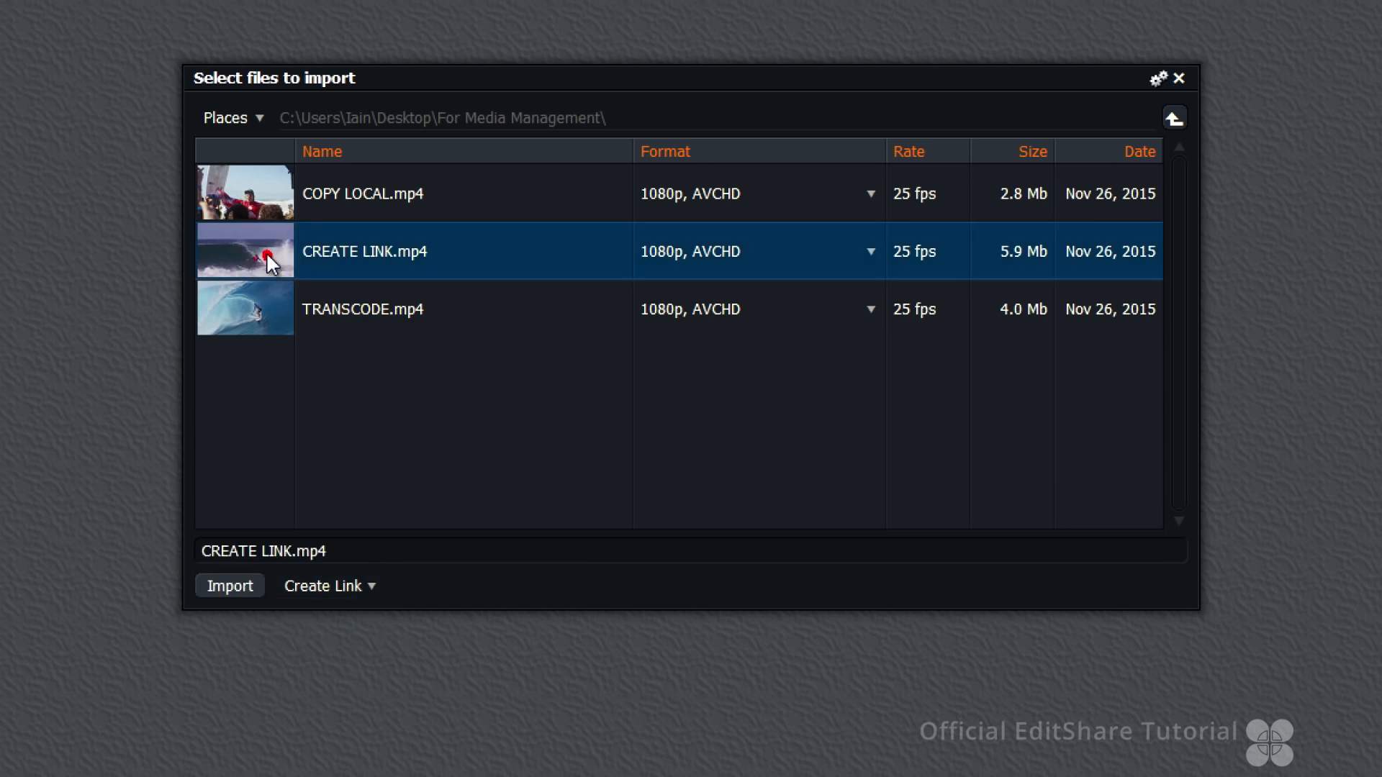
{"action": "left_click", "coordinate": [237, 596]}
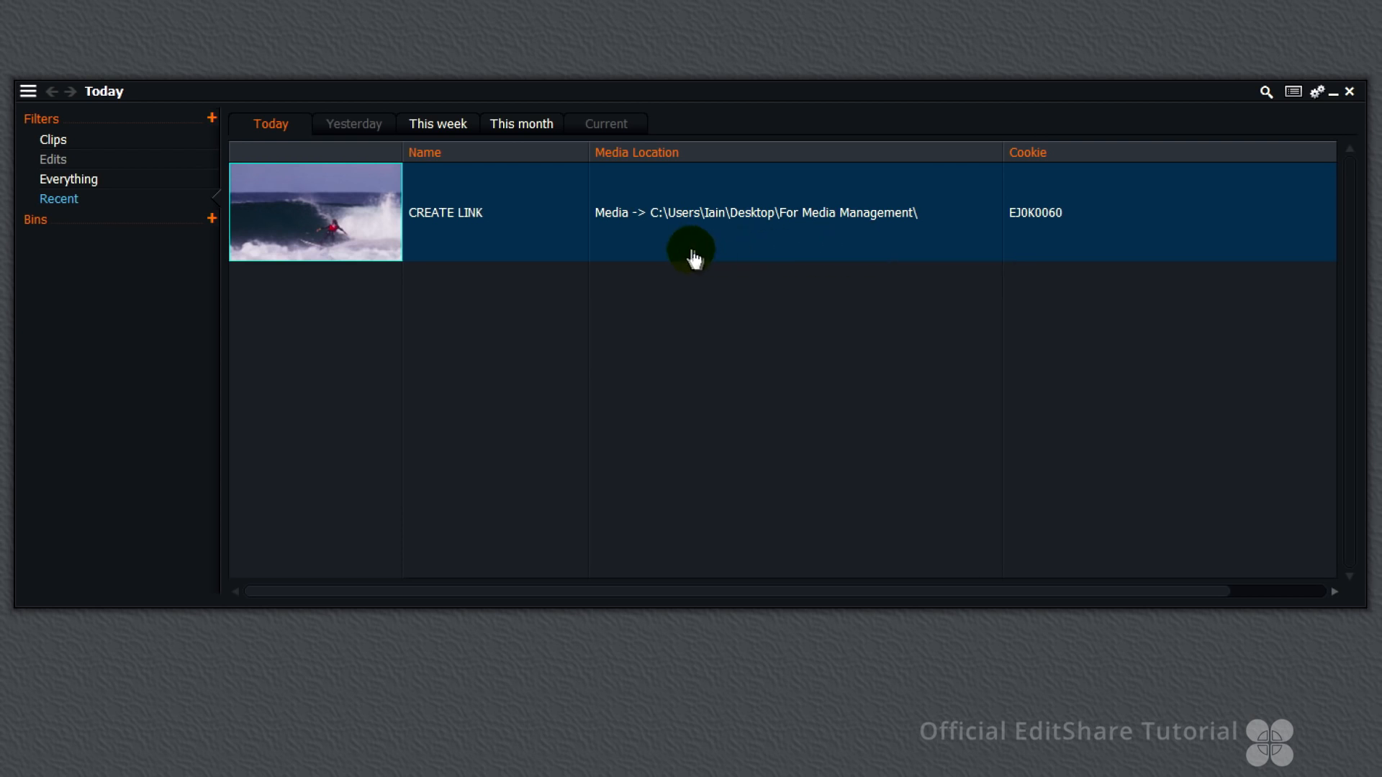
Open the VJ0K0060.mp4 file from the Material folder in Notepad and select the source path inside it
{"action": "left_click", "coordinate": [849, 254]}
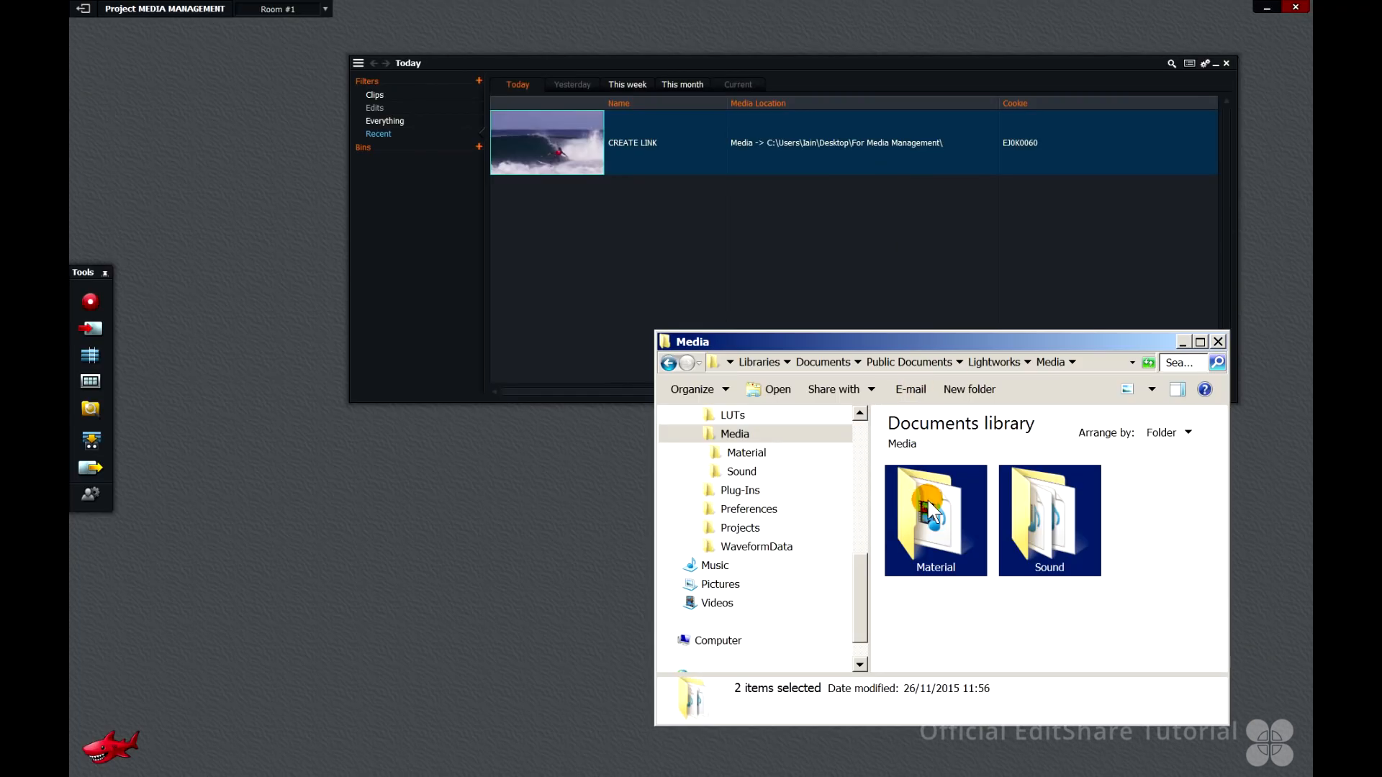
{"action": "double_click", "coordinate": [927, 498]}
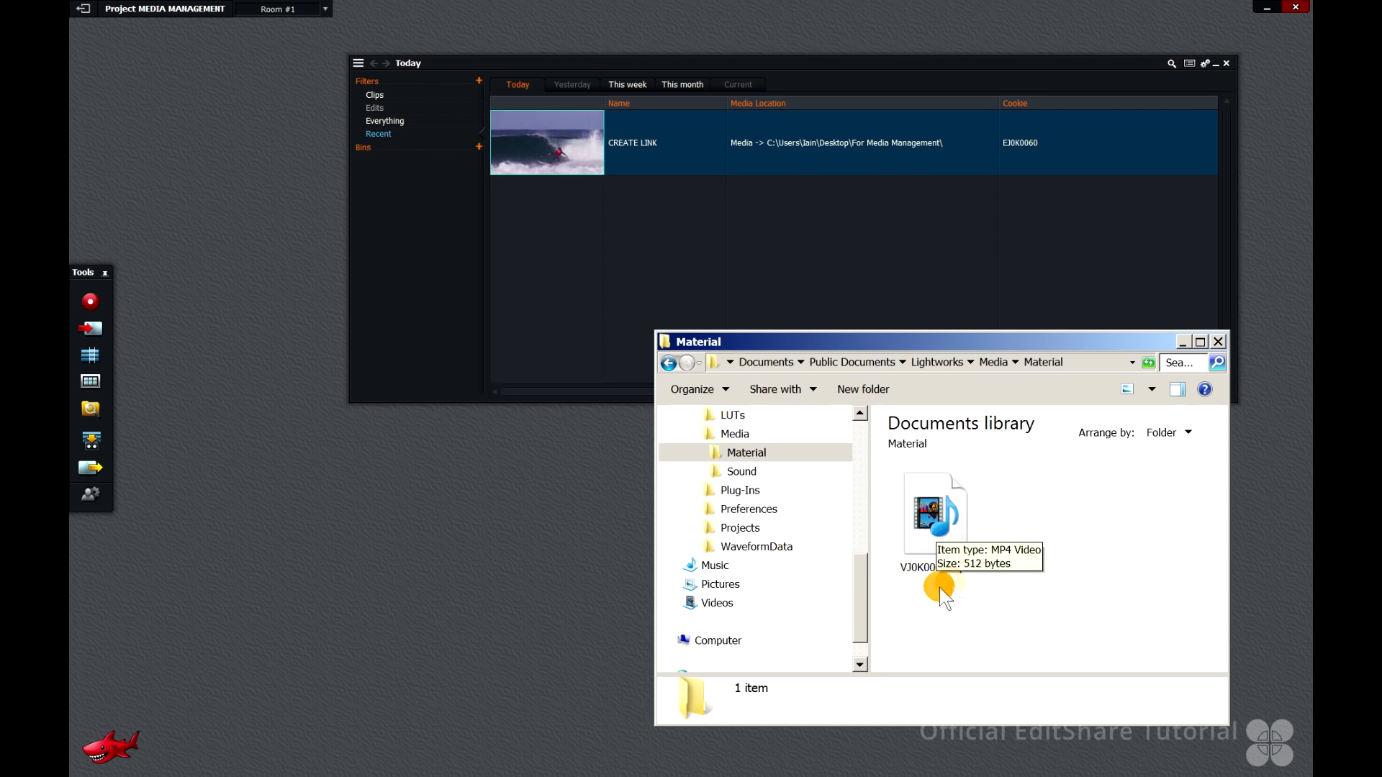
{"action": "double_click", "coordinate": [936, 512]}
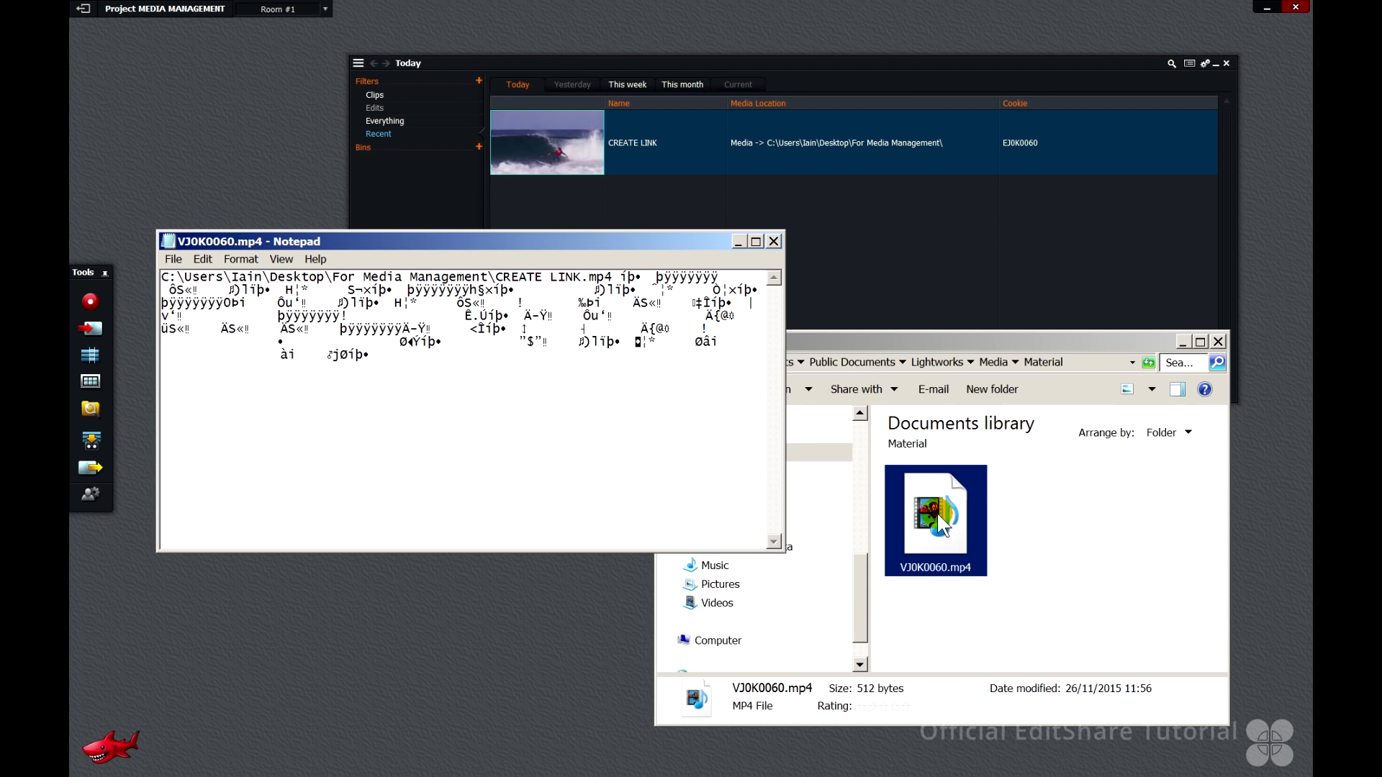
{"action": "left_click_drag", "start_coordinate": [613, 277], "coordinate": [154, 276]}
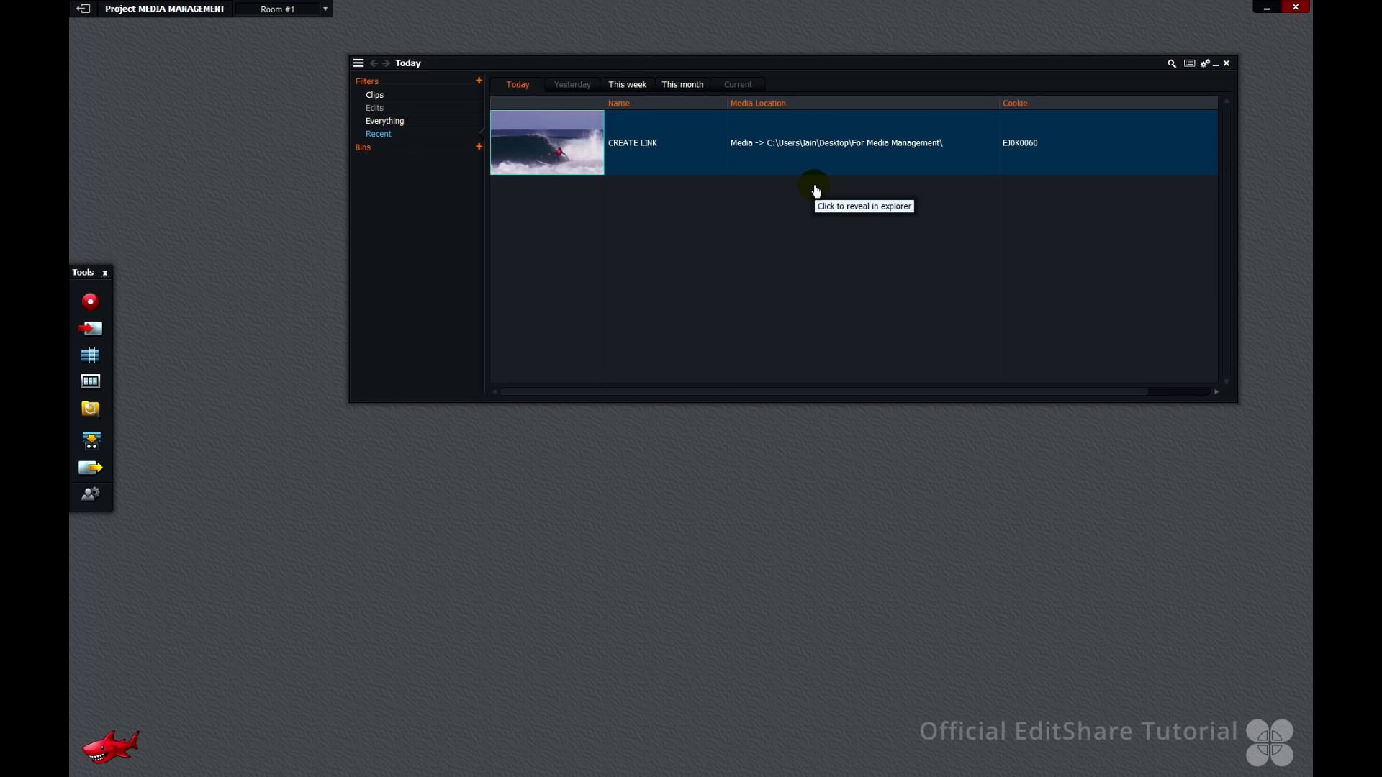
Reveal the CREATE LINK clip's source file in Explorer from the bin and from the clip viewer's details
{"action": "left_click", "coordinate": [814, 146]}
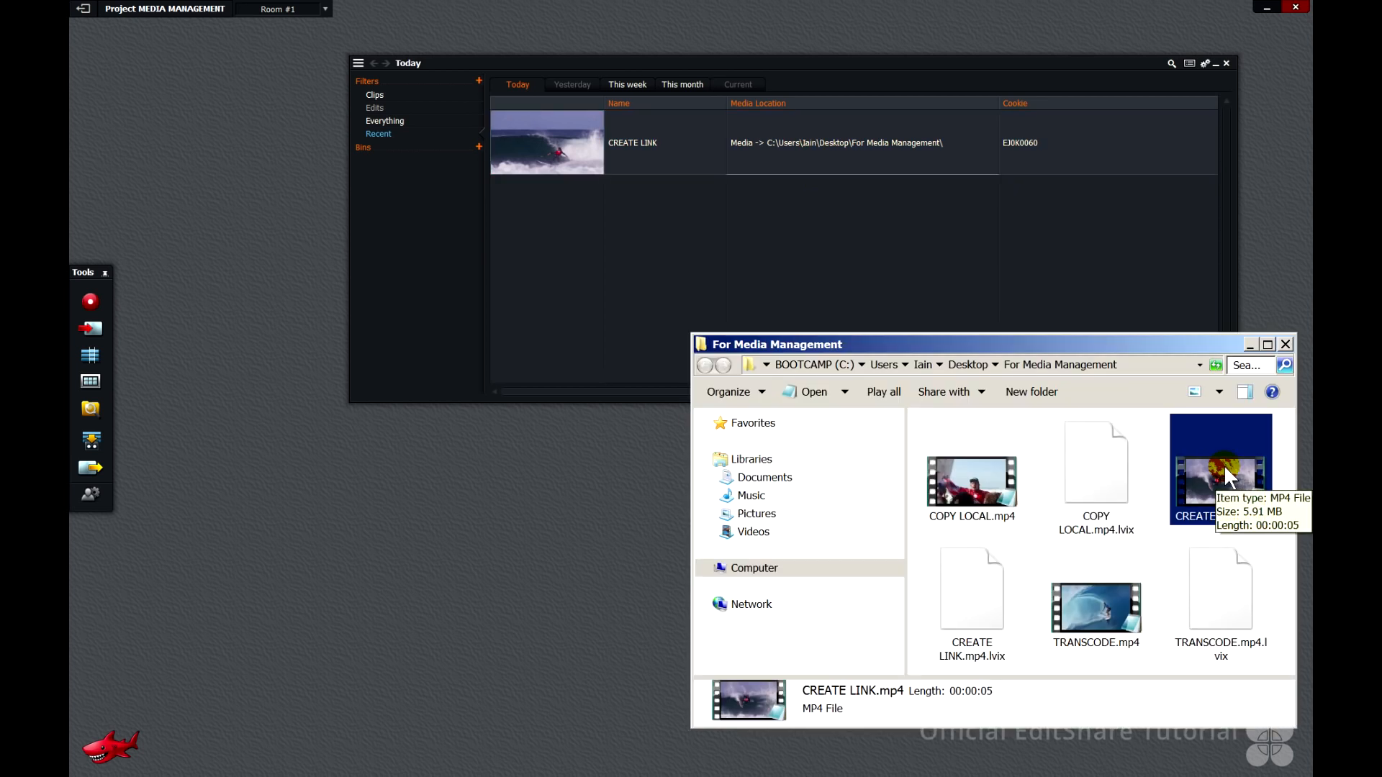
{"action": "left_click", "coordinate": [552, 143]}
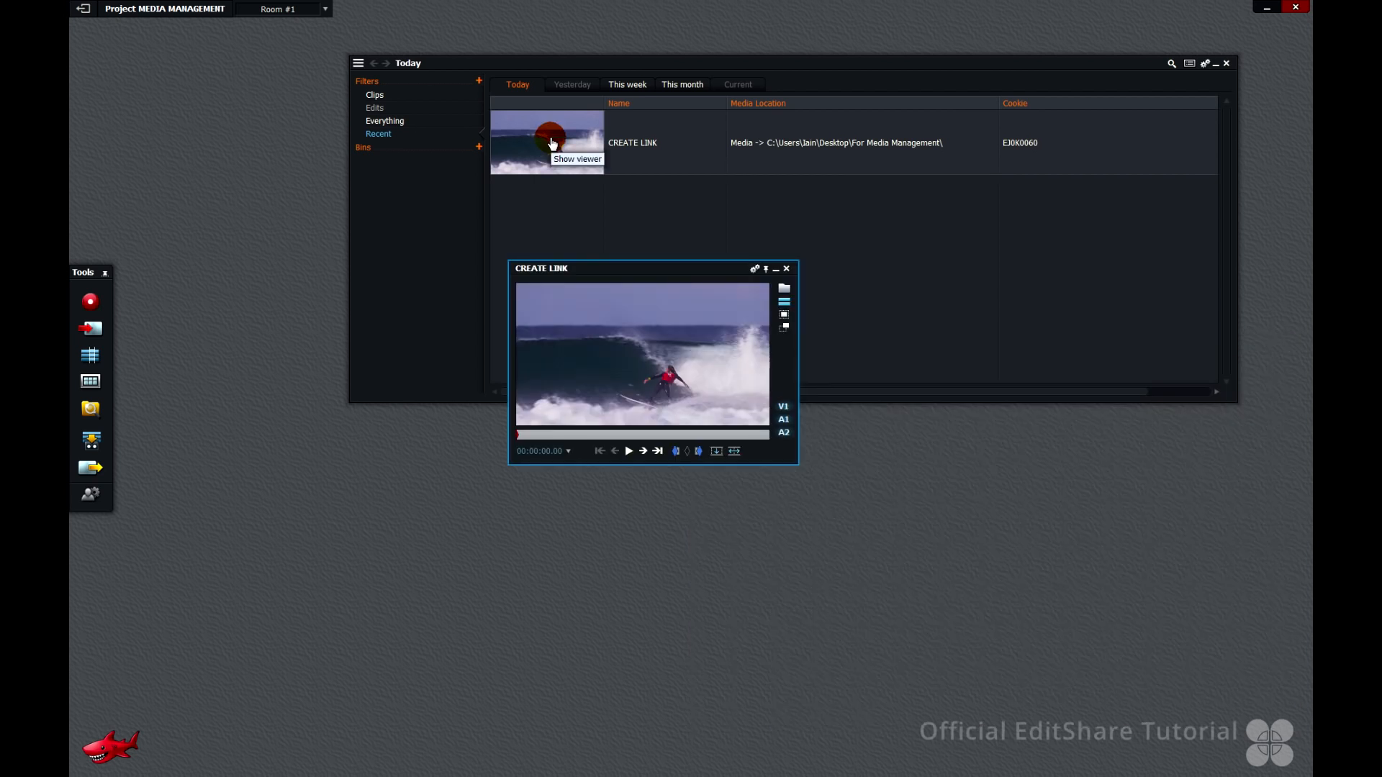
{"action": "left_click", "coordinate": [788, 290]}
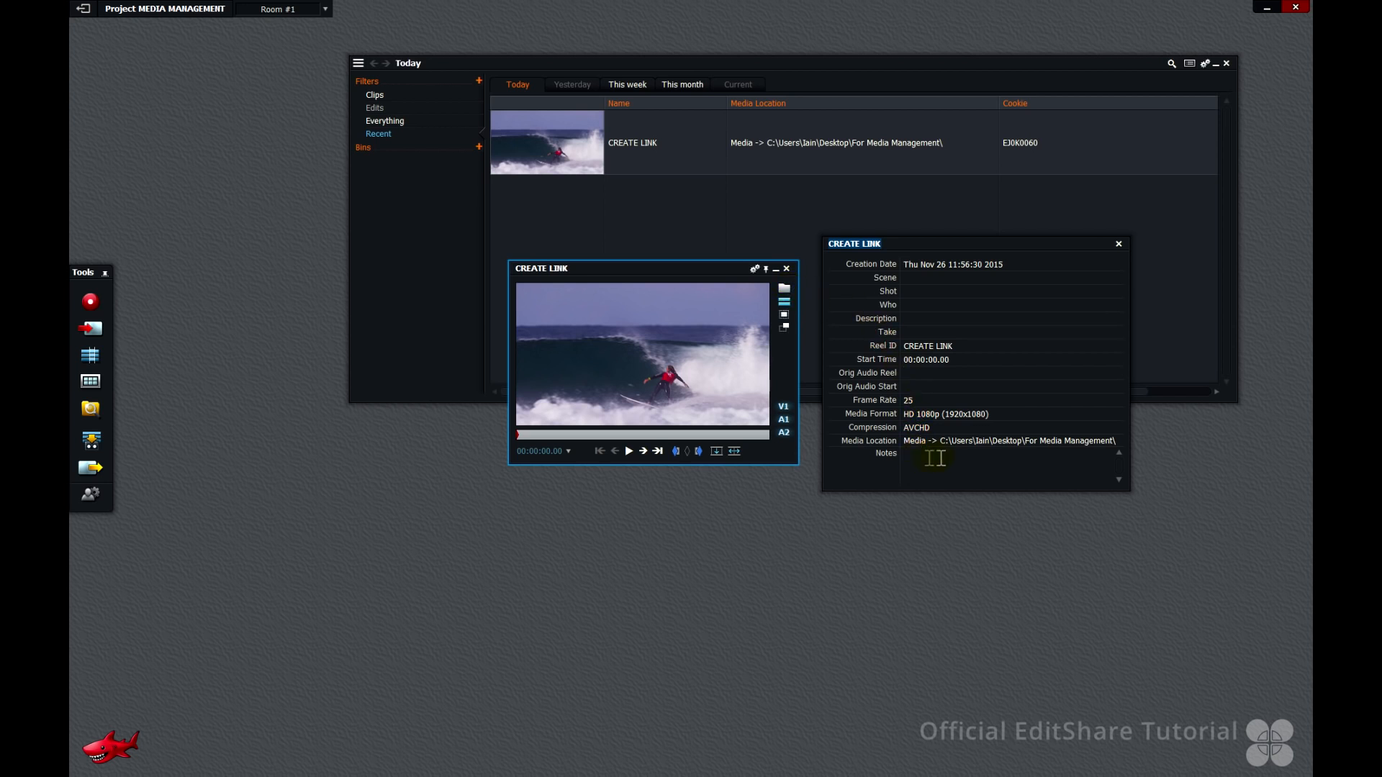
{"action": "left_click", "coordinate": [1013, 442]}
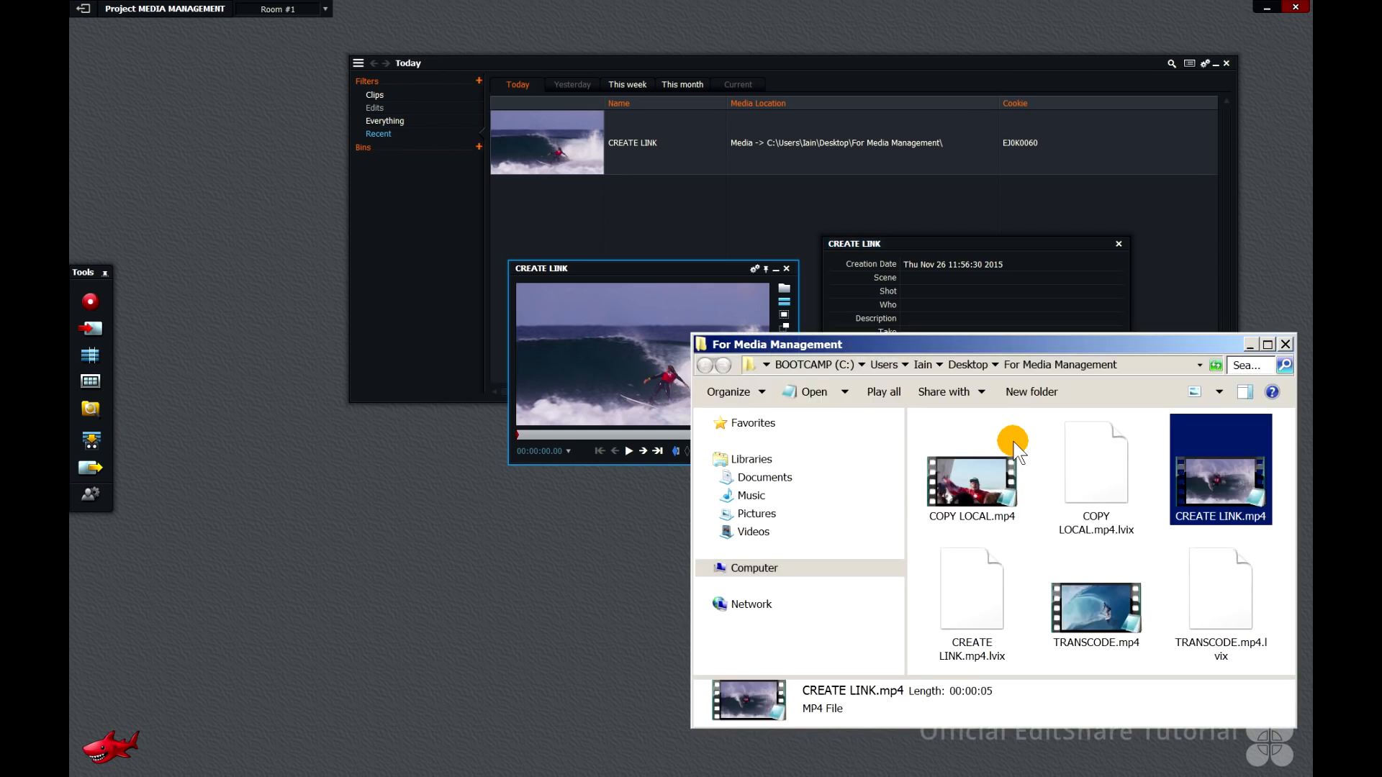
{"action": "left_click", "coordinate": [938, 216]}
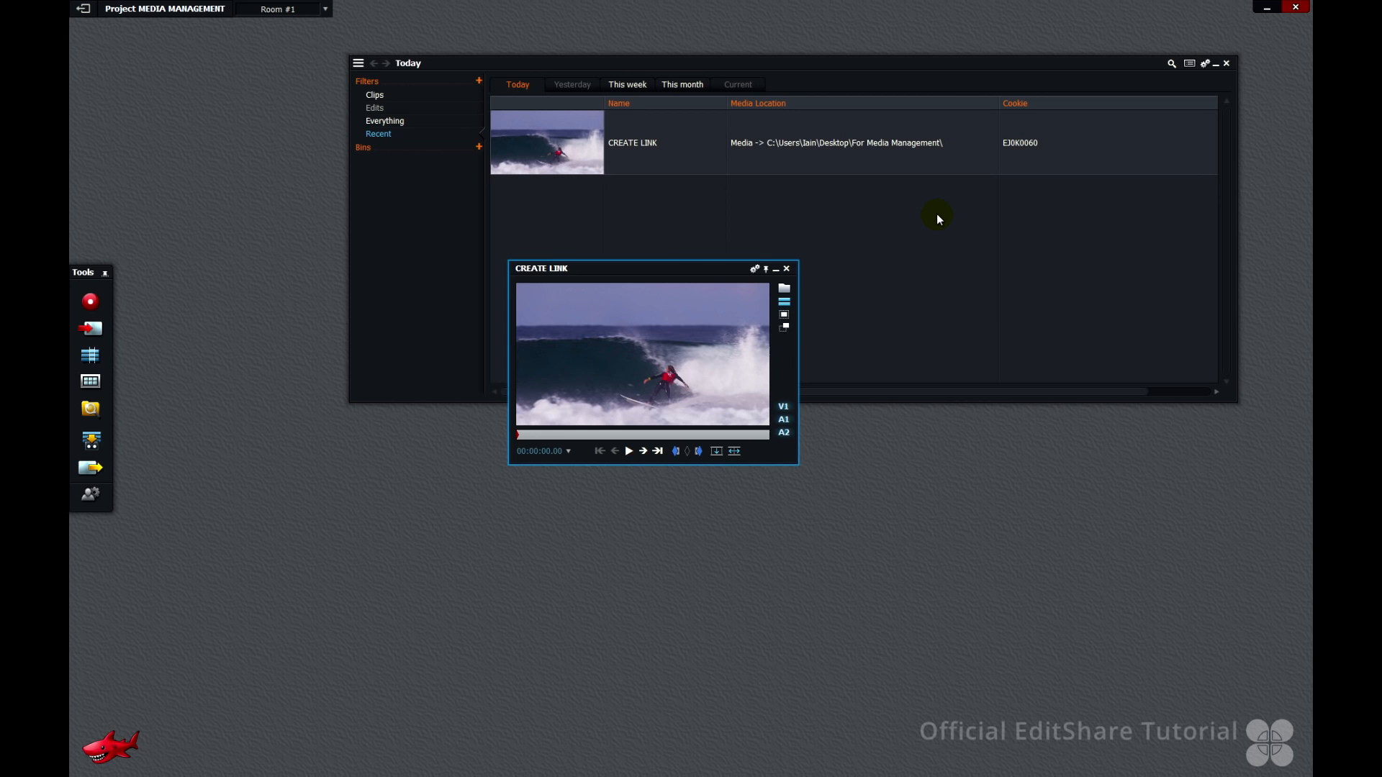
Open SJ1K0060.mp4 from the Media Sound folder in Notepad and select its source path
{"action": "key", "text": "alt+Tab"}
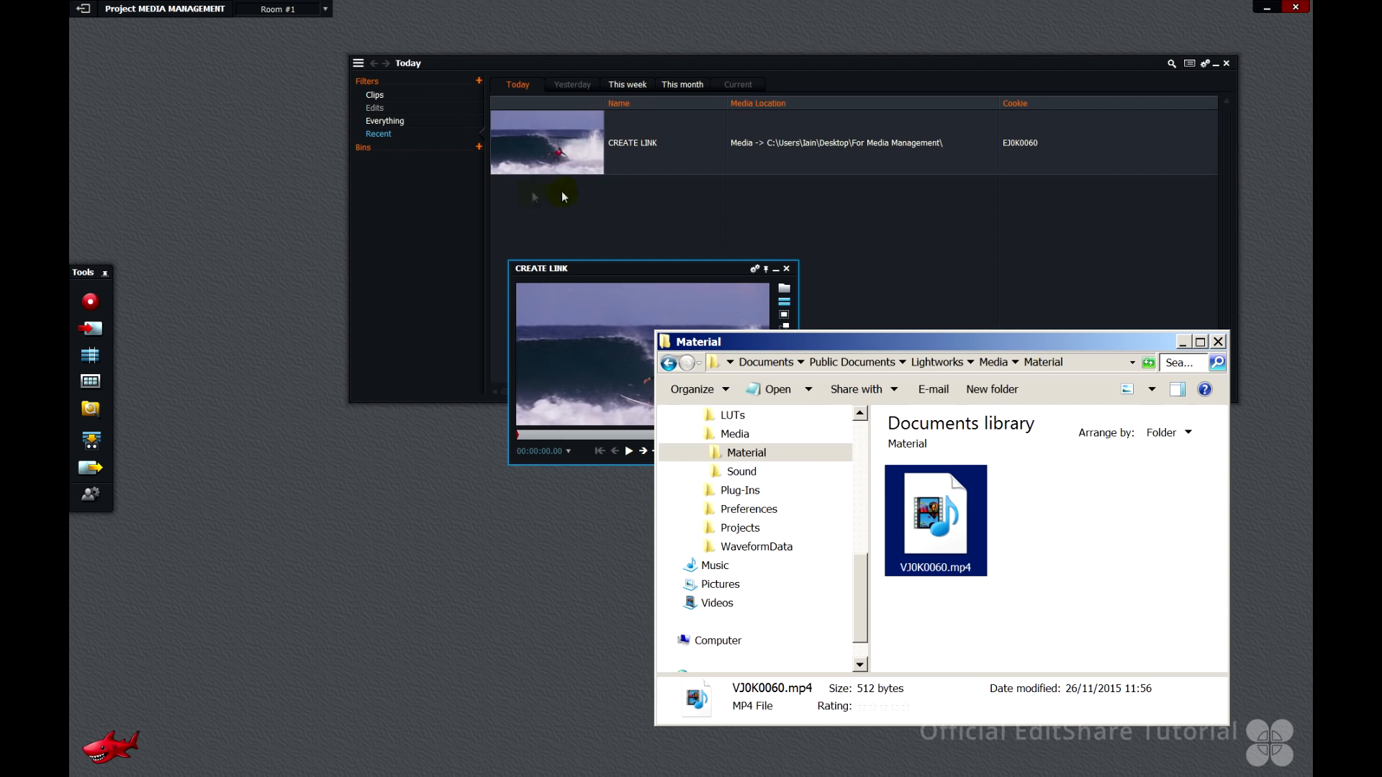
{"action": "left_click", "coordinate": [993, 361]}
{"action": "left_click", "coordinate": [1051, 511]}
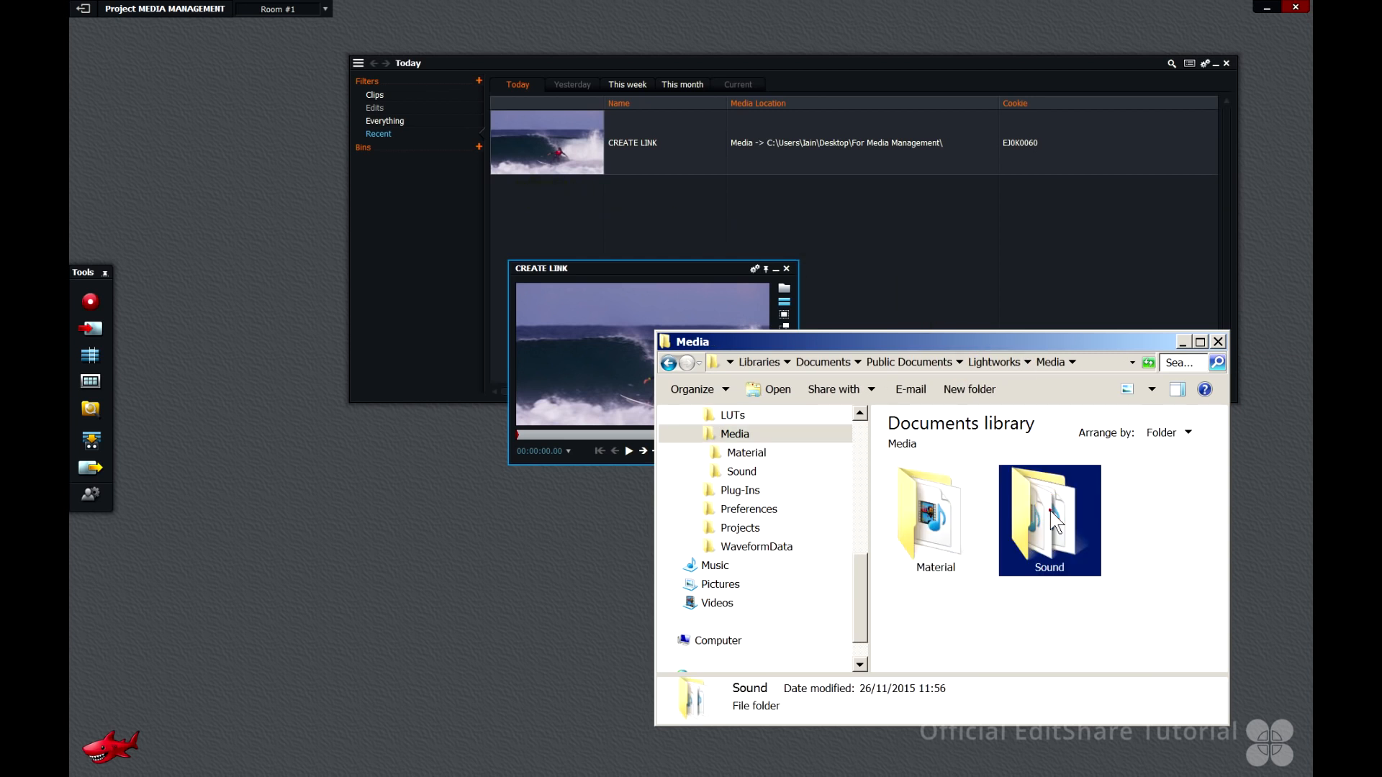
{"action": "double_click", "coordinate": [1052, 520]}
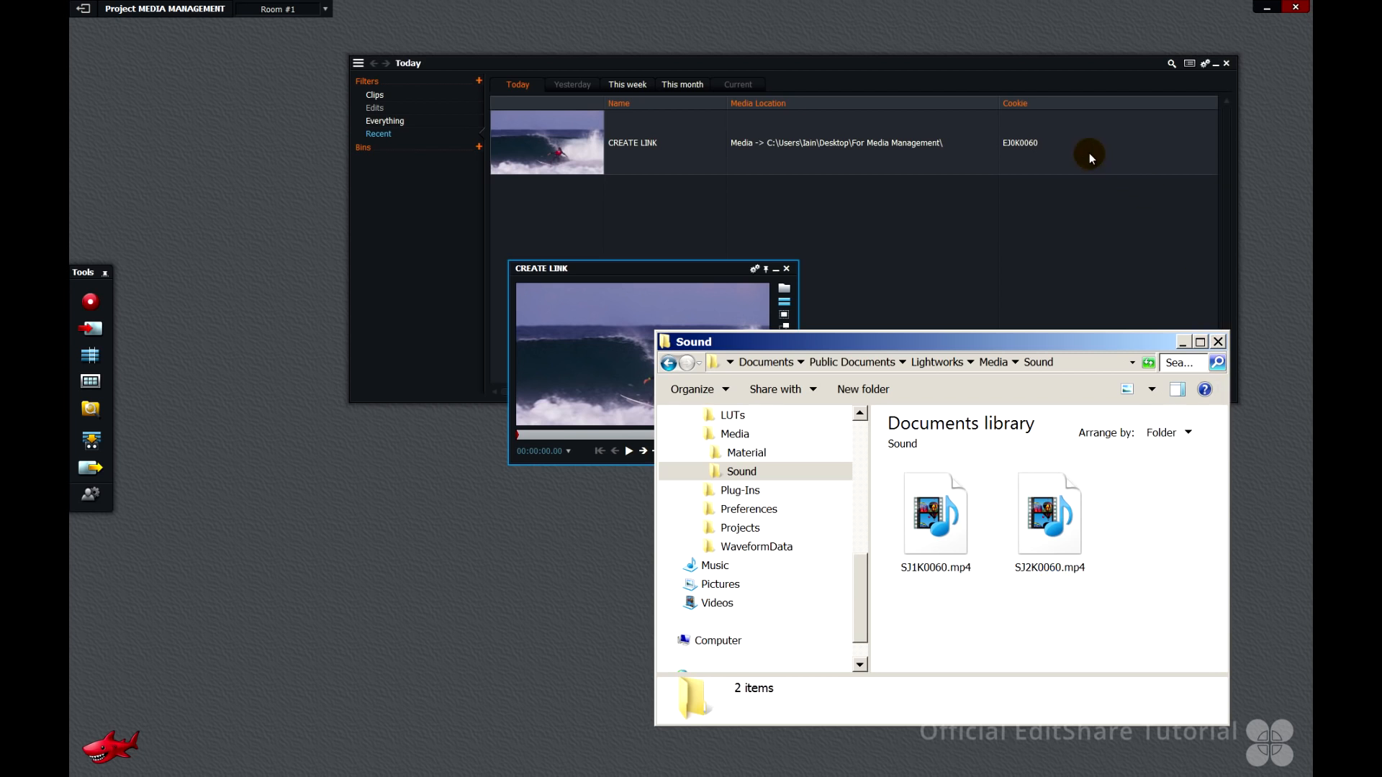
{"action": "mouse_move", "coordinate": [943, 510]}
{"action": "right_click", "coordinate": [944, 516]}
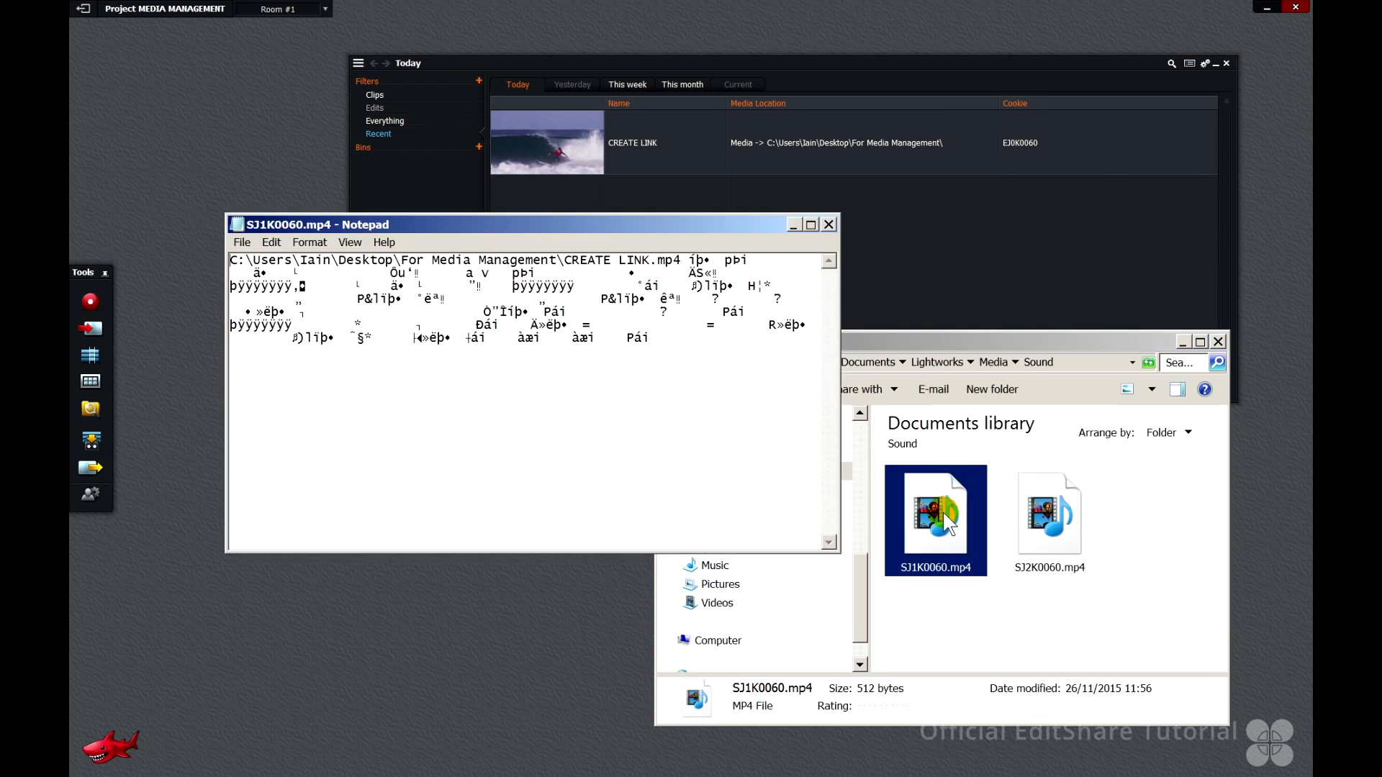
{"action": "left_click_drag", "start_coordinate": [683, 261], "coordinate": [229, 261]}
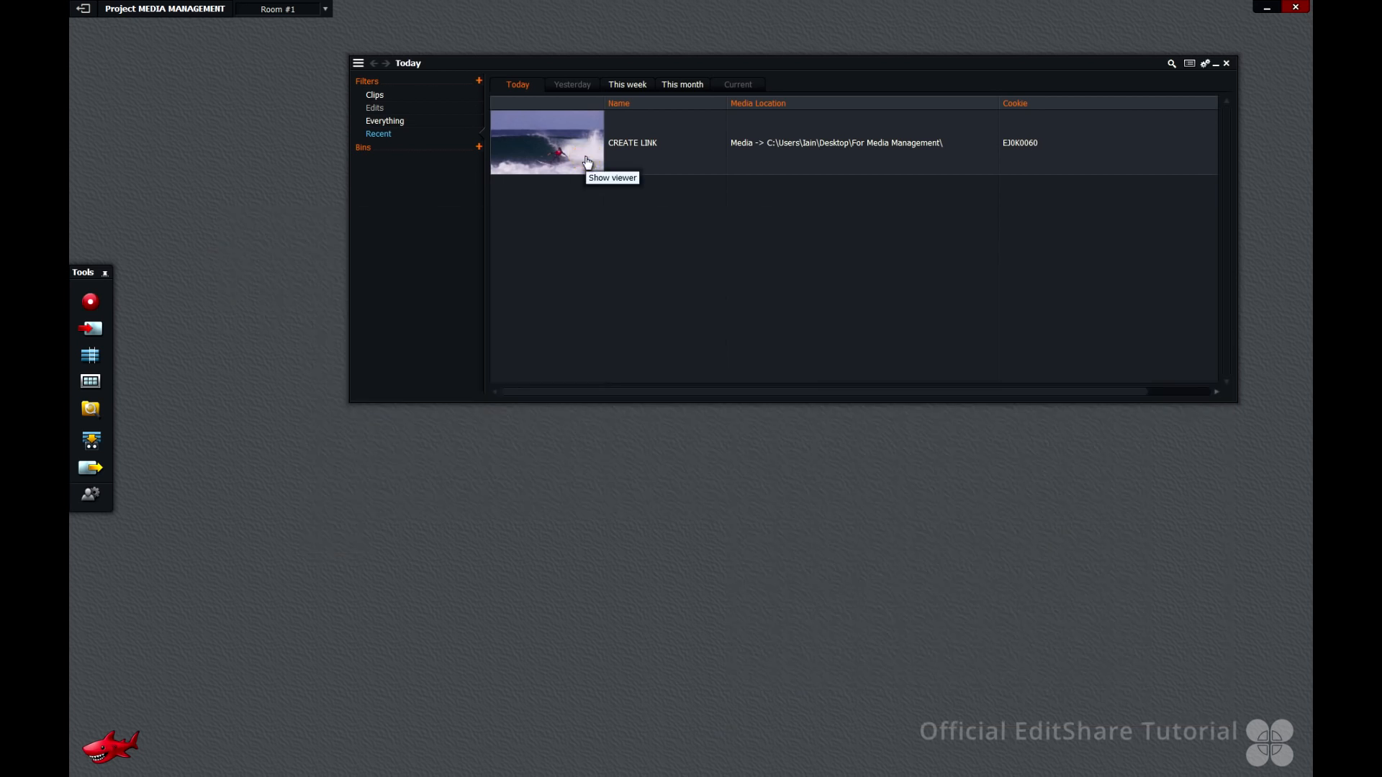
{"action": "left_click", "coordinate": [586, 160]}
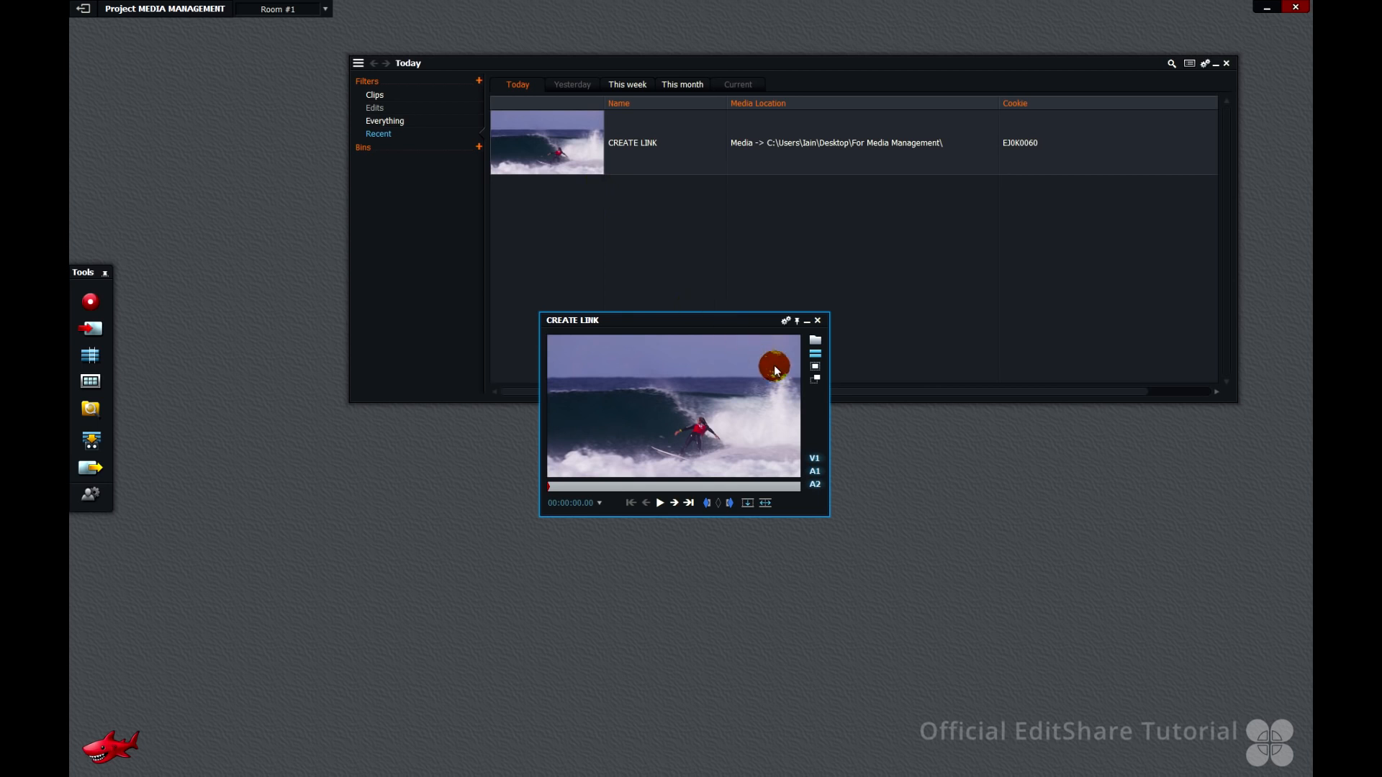
Import COPY LOCAL.mp4 into the project with the Copy Local option
{"action": "mouse_move", "coordinate": [818, 415]}
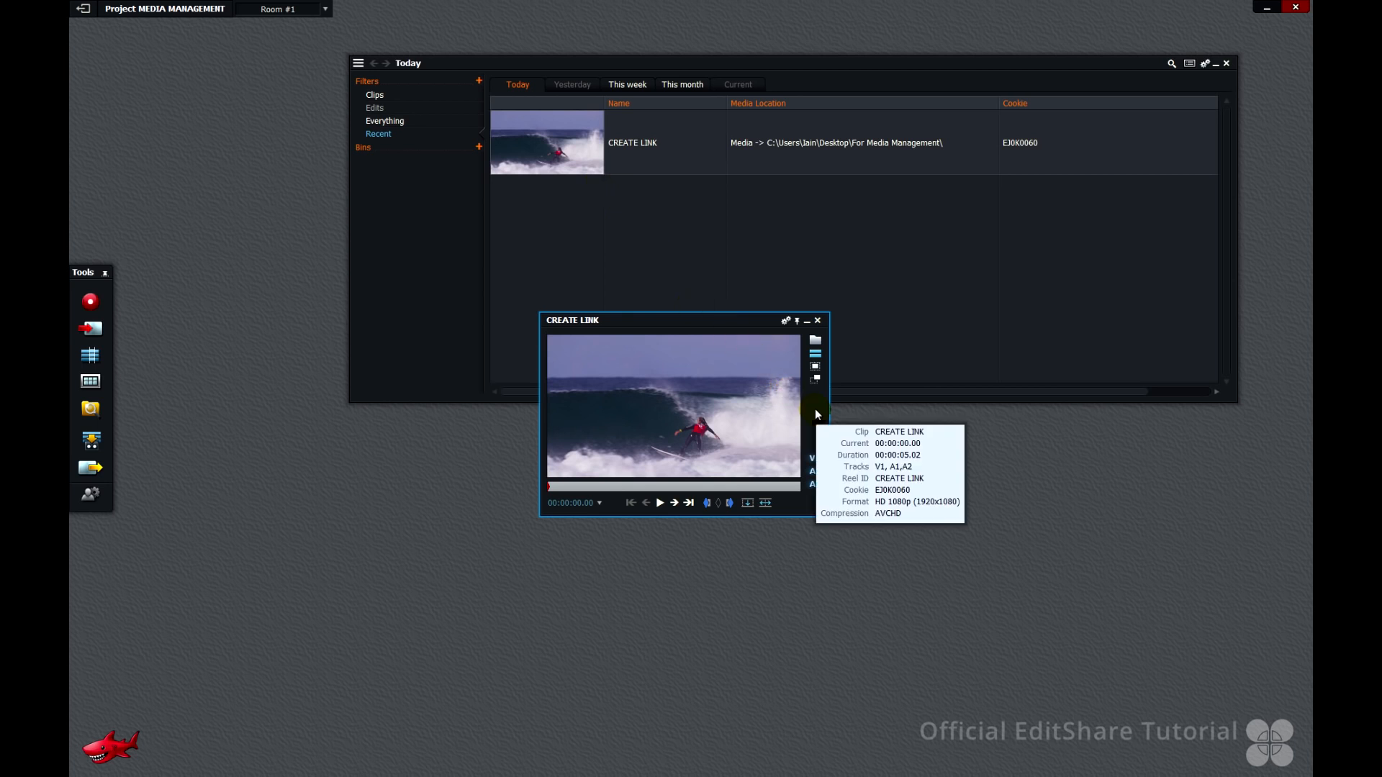
{"action": "left_click", "coordinate": [91, 329]}
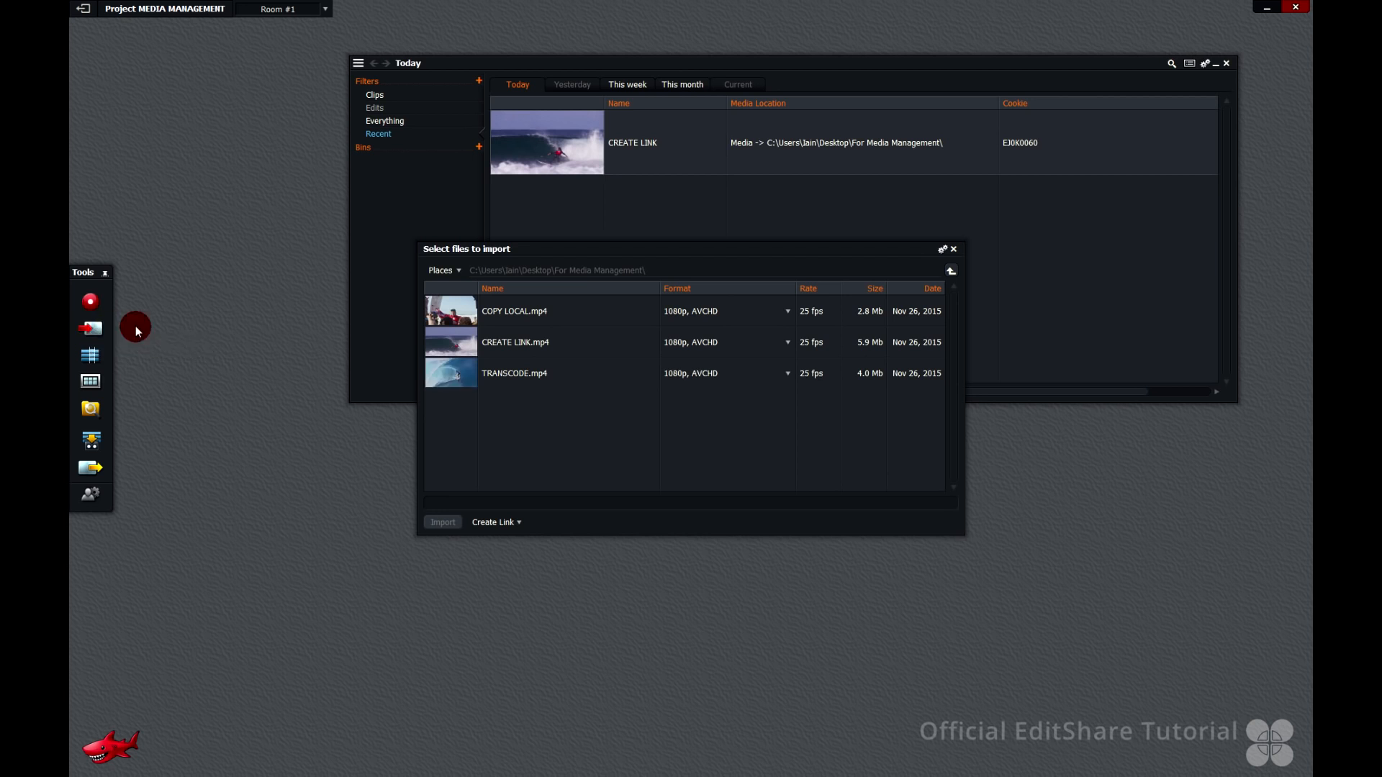
{"action": "left_click", "coordinate": [451, 318]}
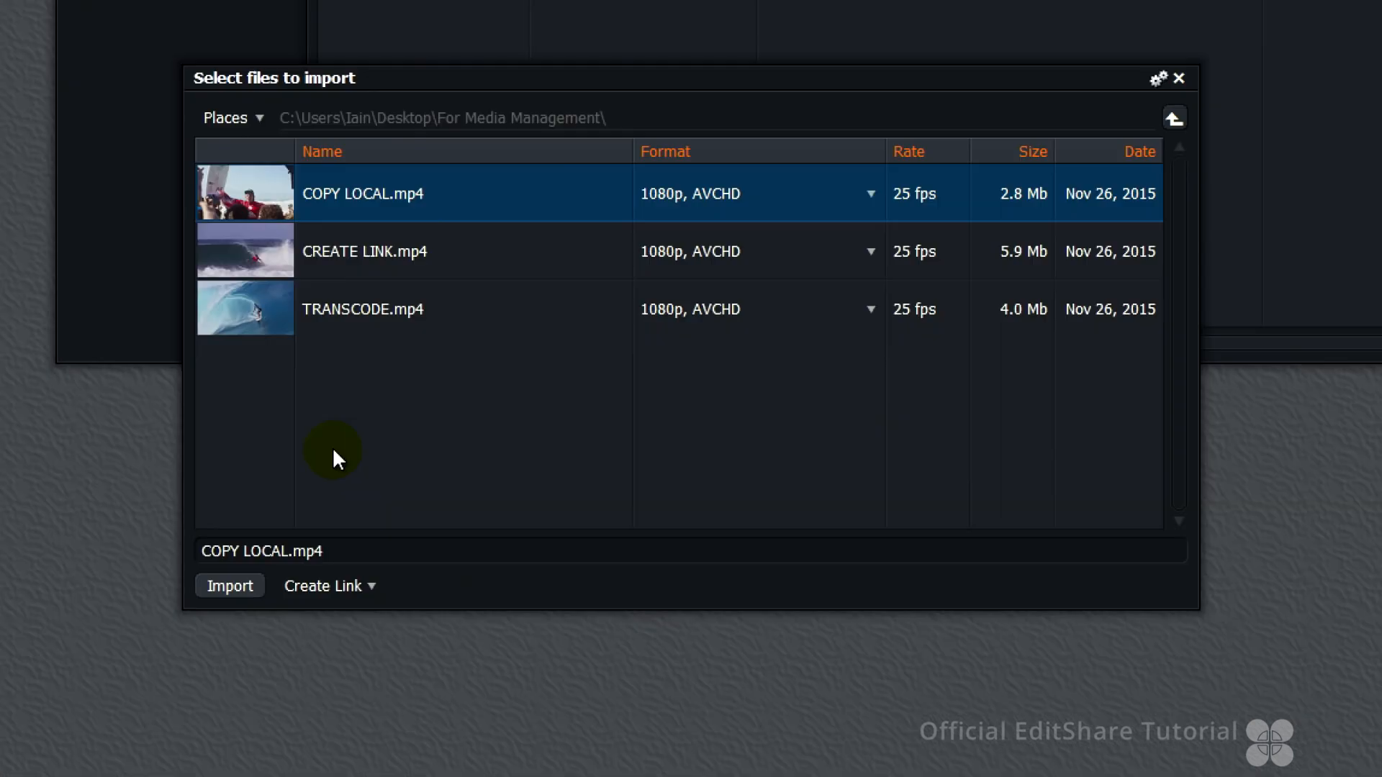
{"action": "left_click", "coordinate": [518, 524]}
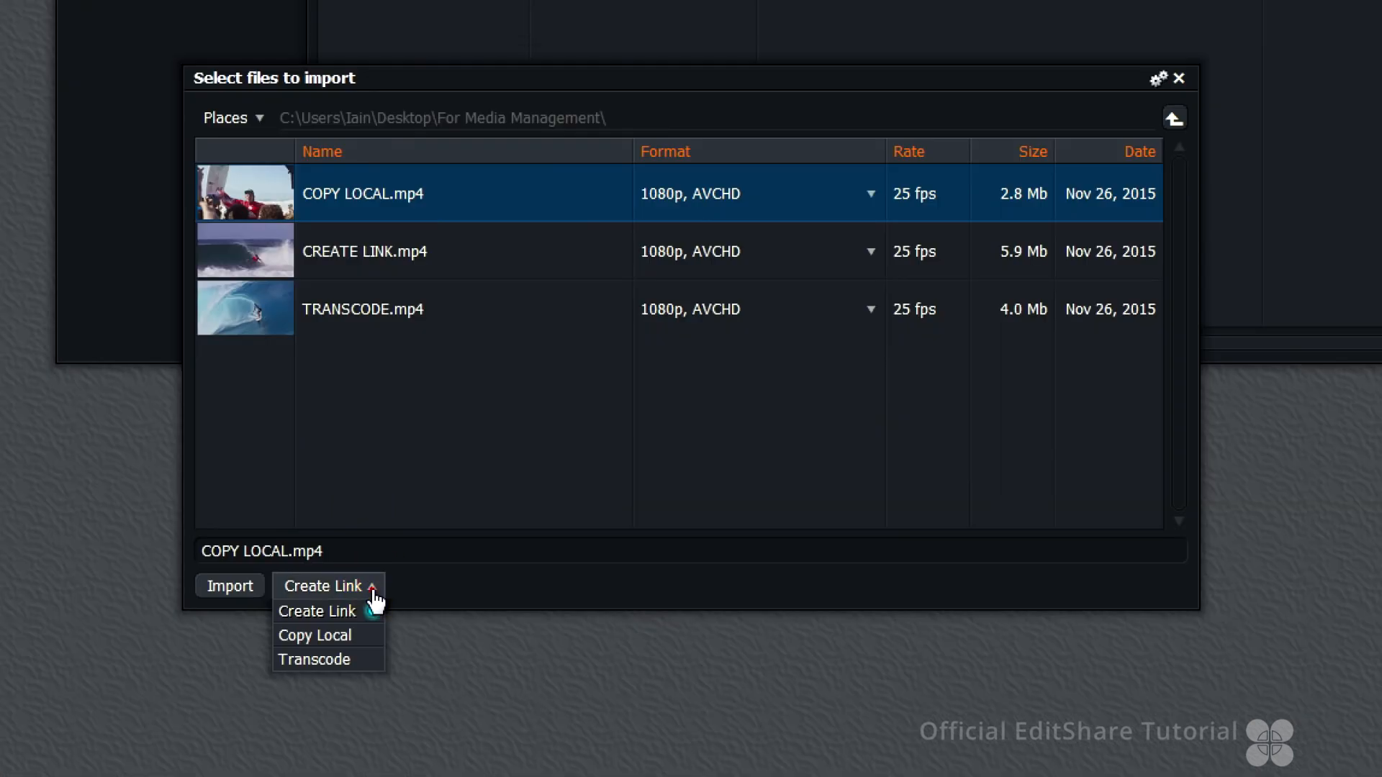
{"action": "left_click", "coordinate": [347, 636]}
{"action": "left_click", "coordinate": [236, 588]}
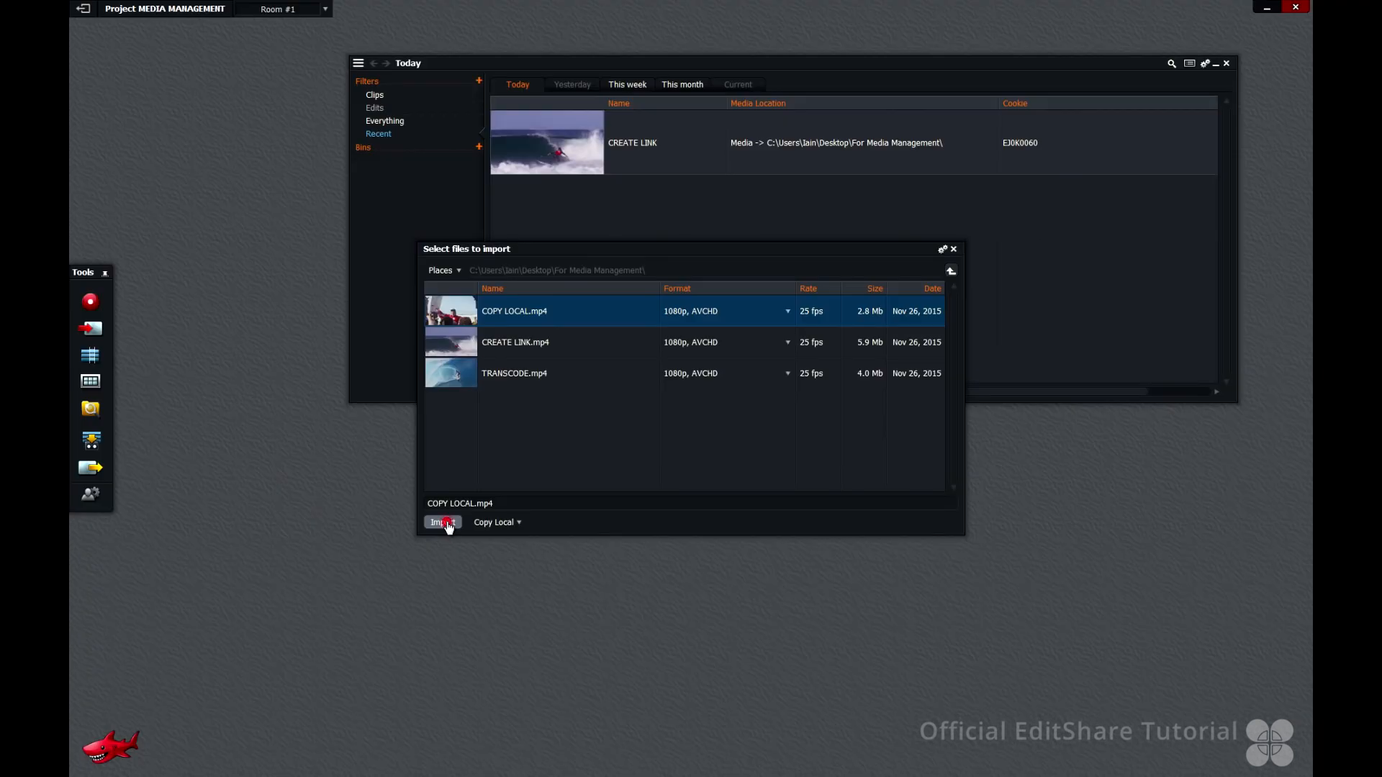
{"action": "left_click", "coordinate": [447, 526]}
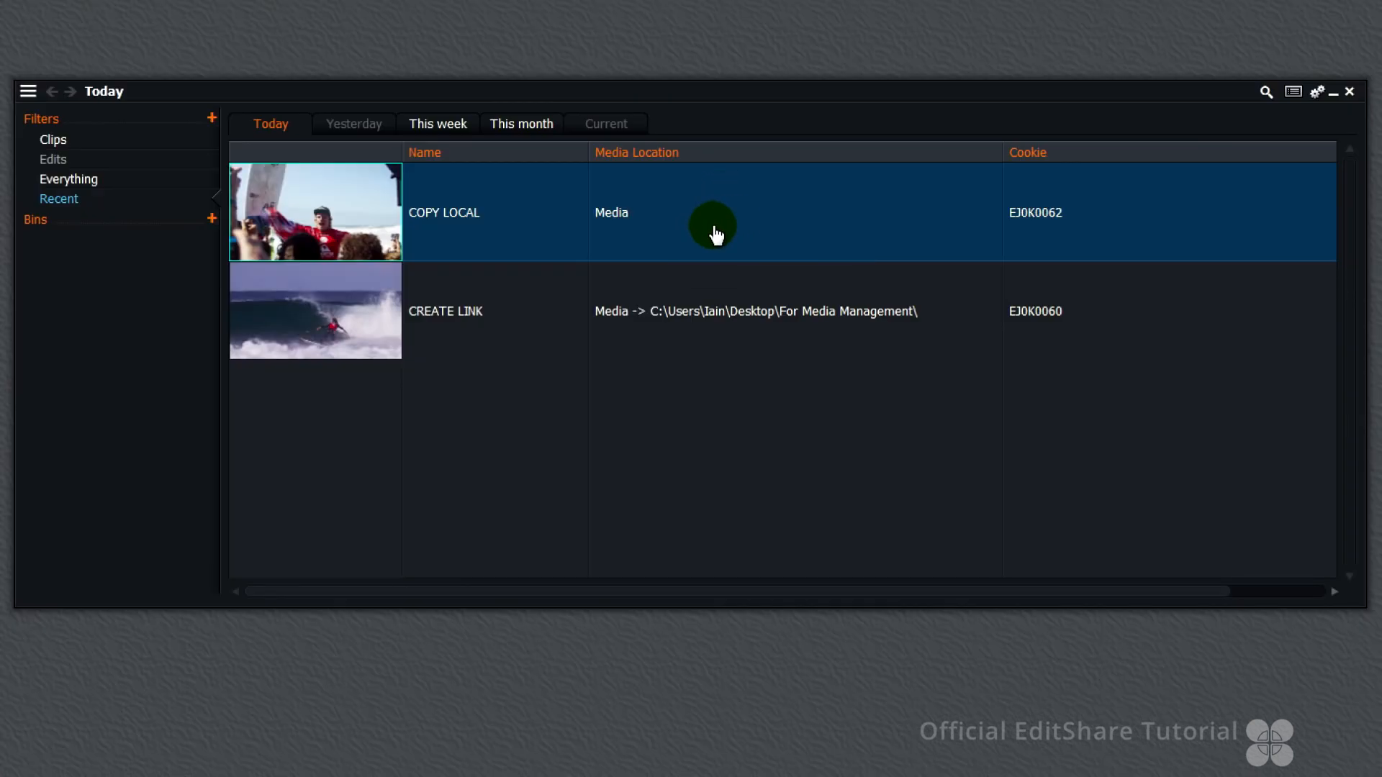
Reveal the COPY LOCAL clip's media and browse the Material and Sound folders for its copied files
{"action": "left_click", "coordinate": [722, 199]}
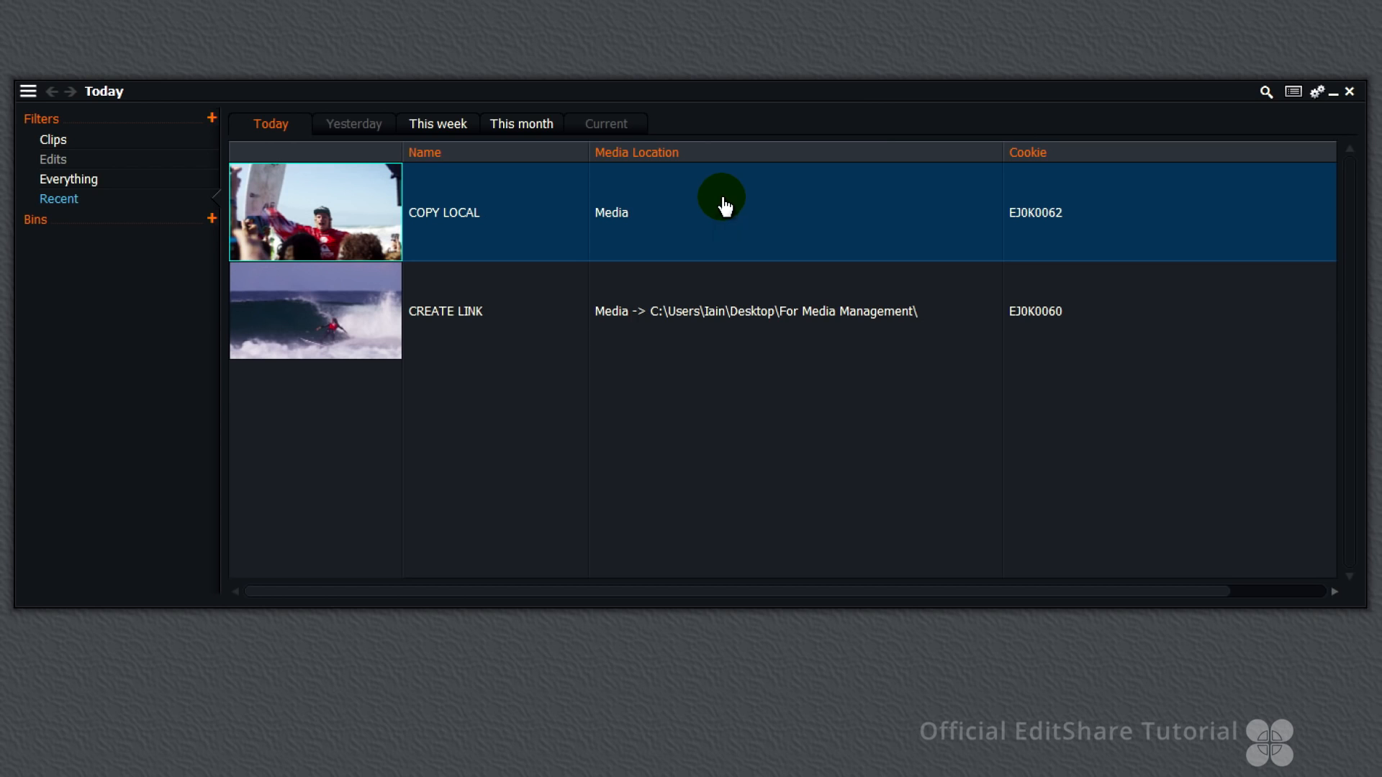
{"action": "left_click", "coordinate": [612, 218]}
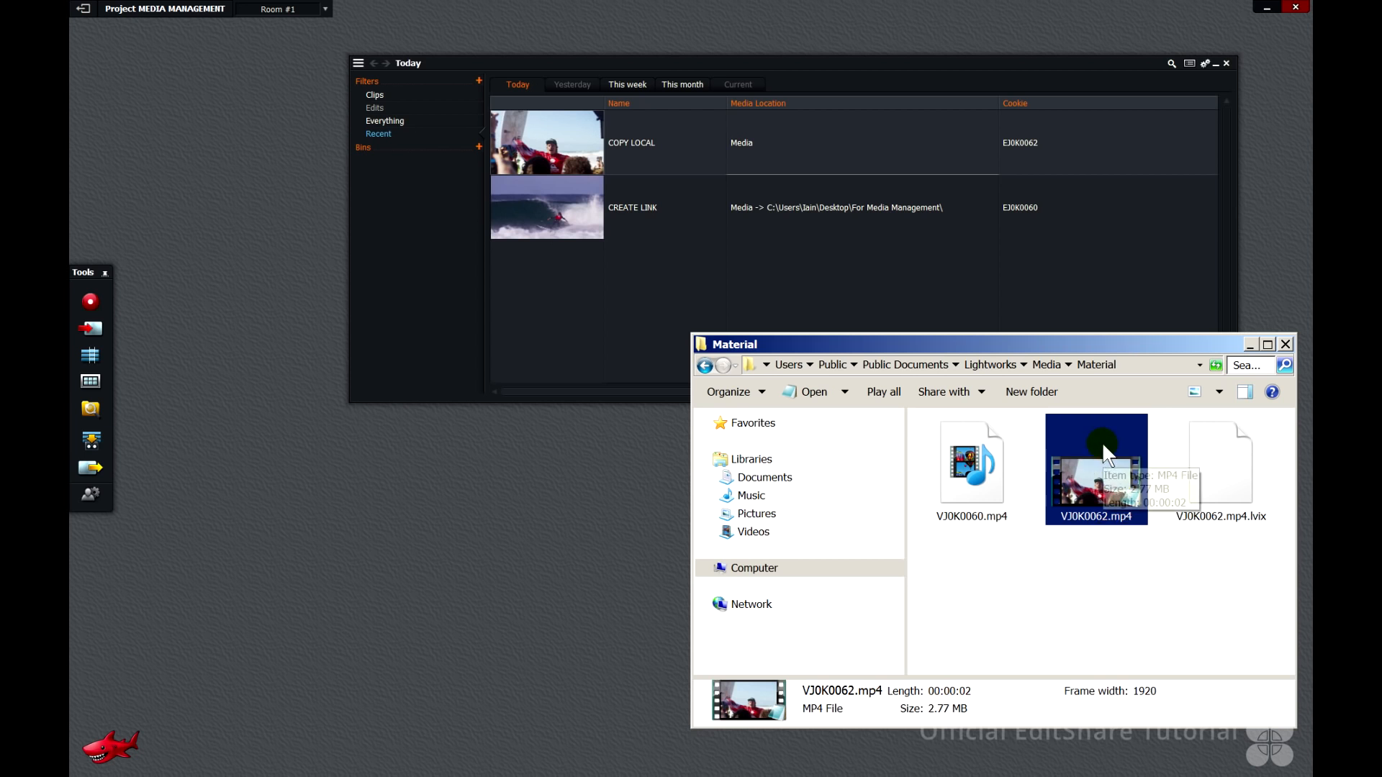
{"action": "left_click", "coordinate": [1056, 357]}
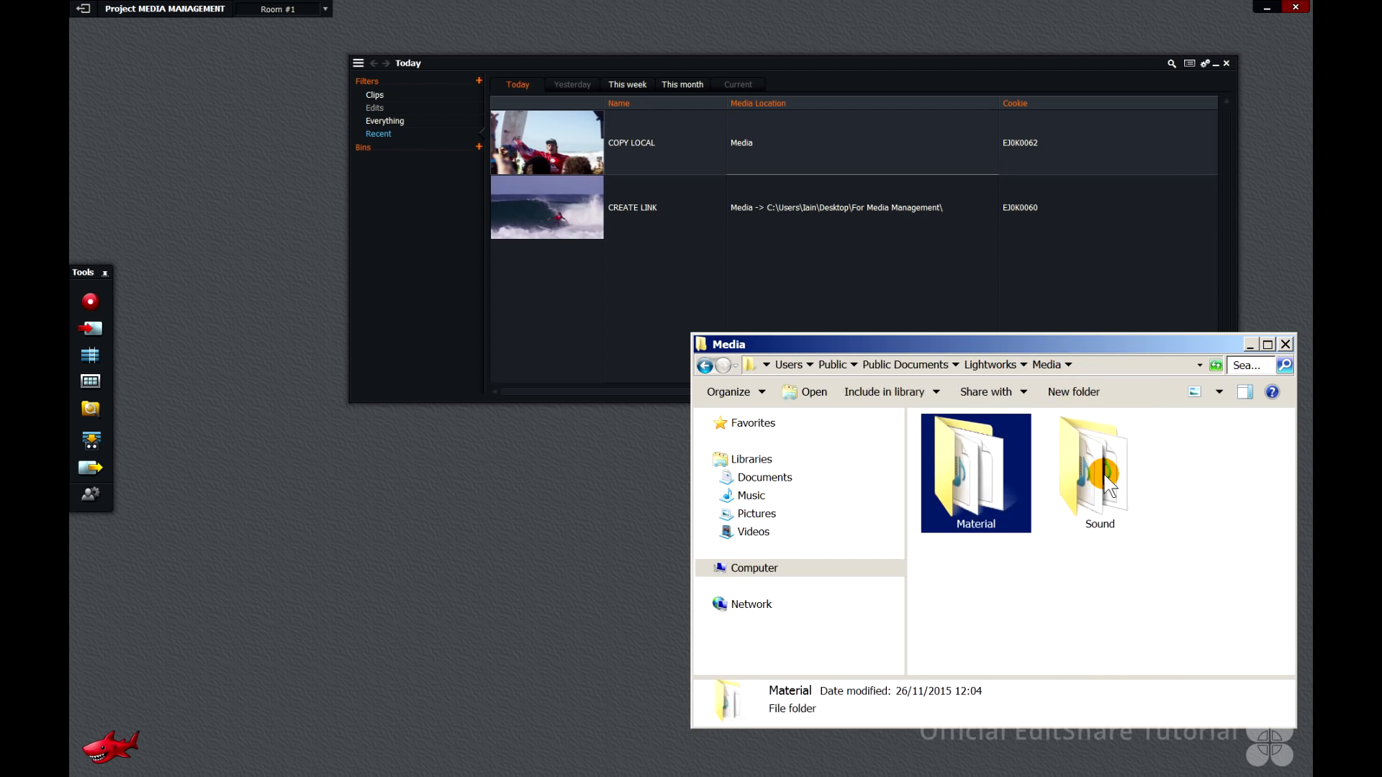
{"action": "double_click", "coordinate": [1109, 484]}
{"action": "left_click", "coordinate": [978, 470]}
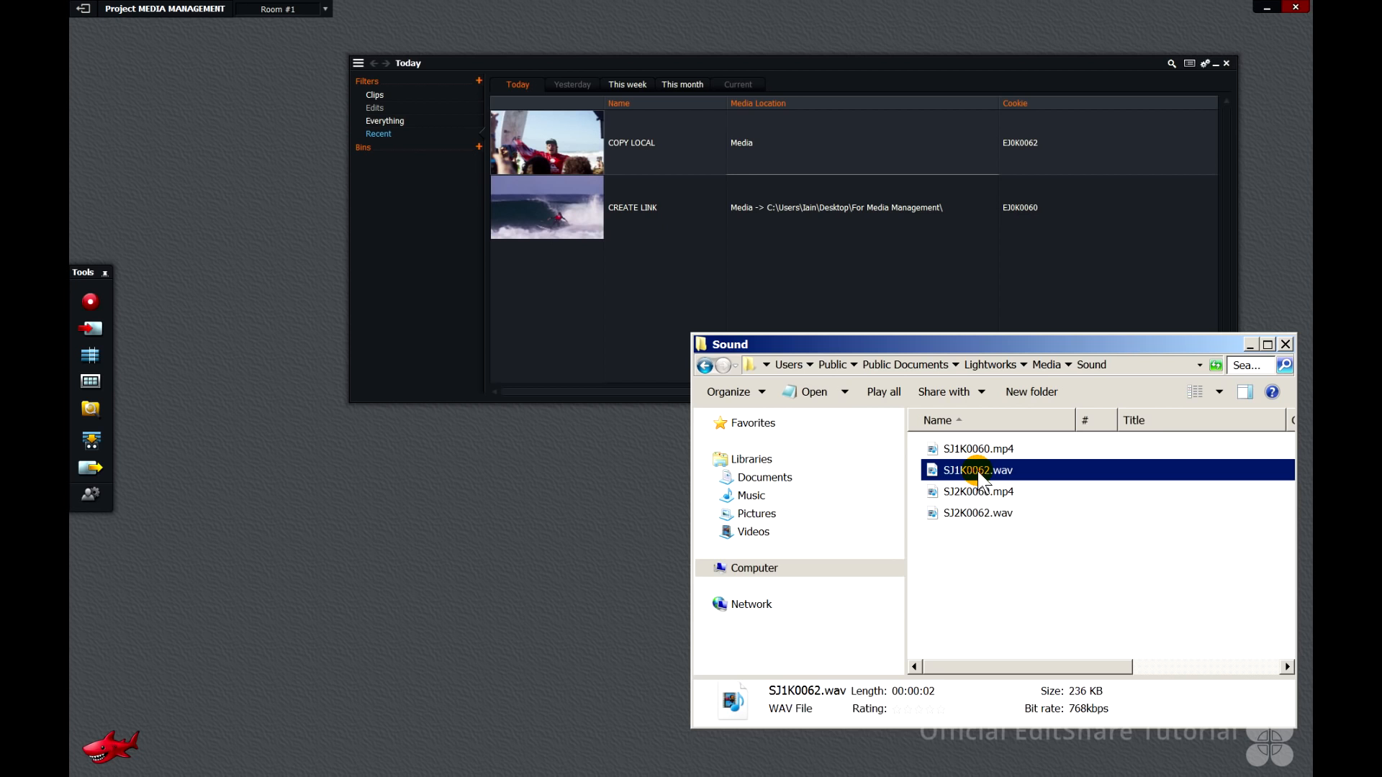
{"action": "left_click", "coordinate": [987, 512], "text": "ctrl"}
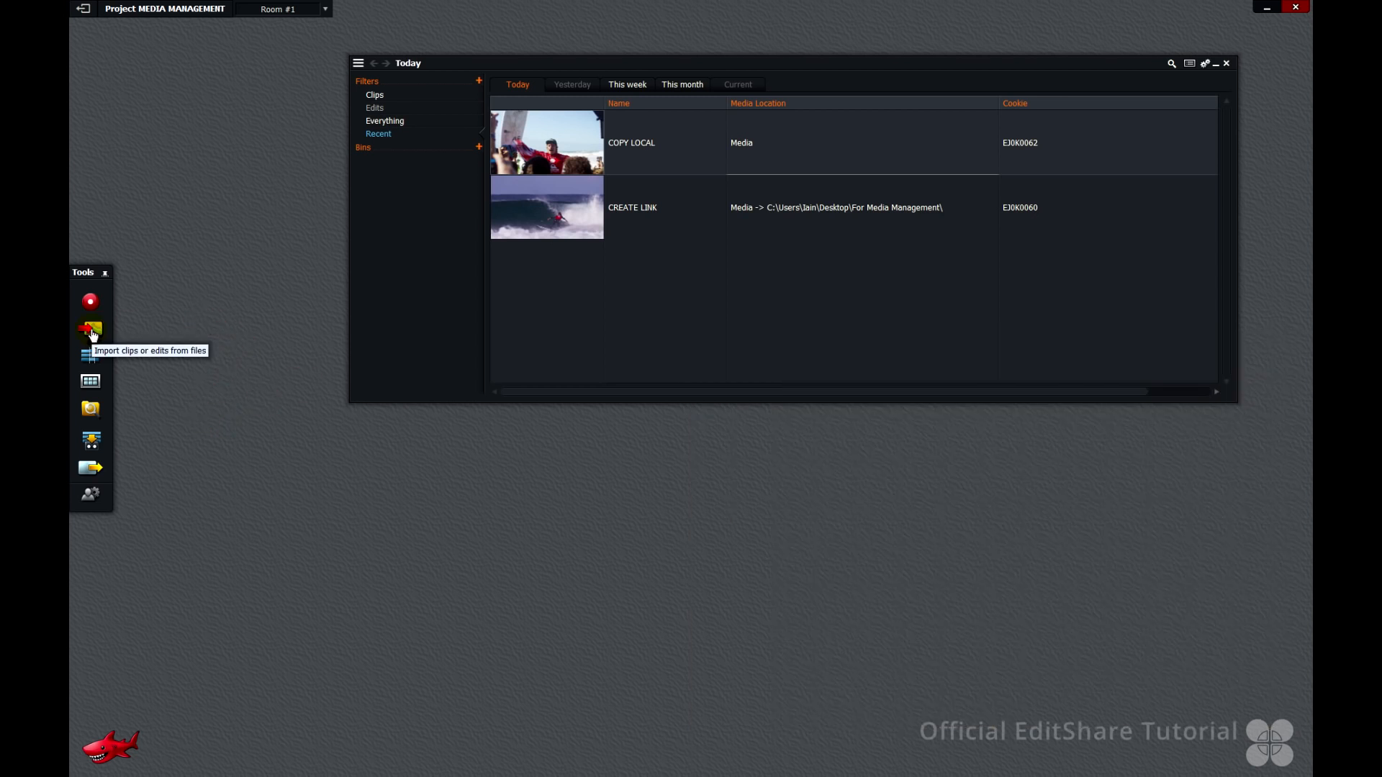
Import TRANSCODE.mp4 into the project with the Transcode option
{"action": "left_click", "coordinate": [91, 329]}
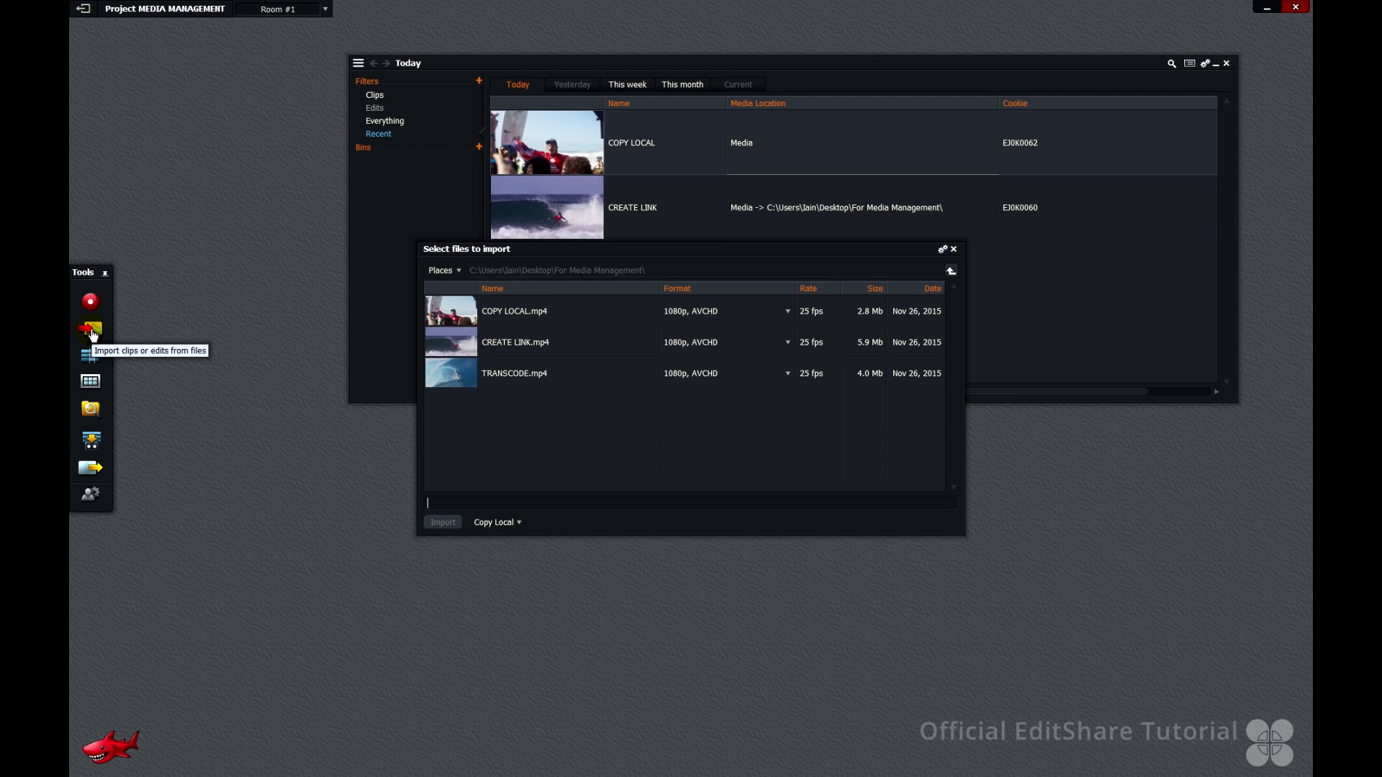
{"action": "left_click", "coordinate": [460, 374]}
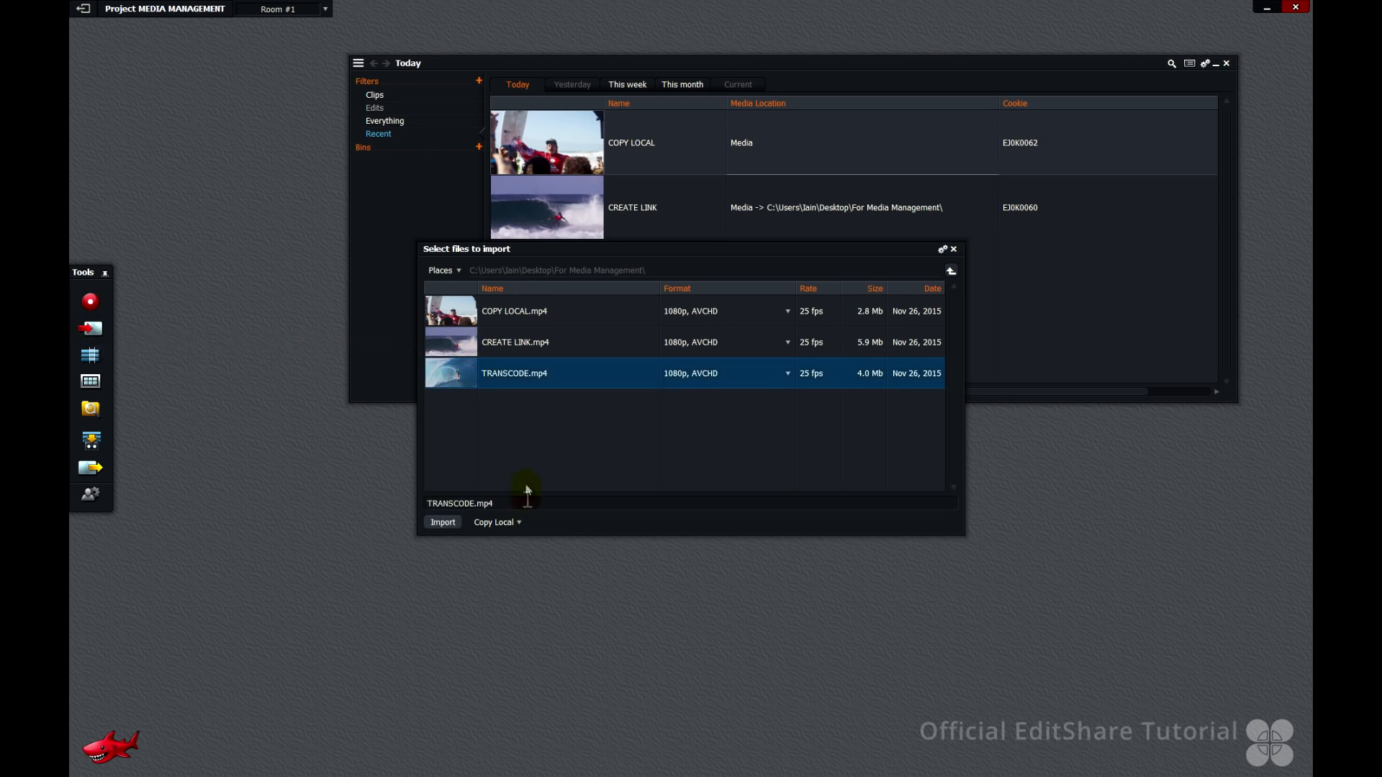
{"action": "left_click", "coordinate": [519, 522]}
{"action": "left_click", "coordinate": [511, 561]}
{"action": "left_click", "coordinate": [443, 523]}
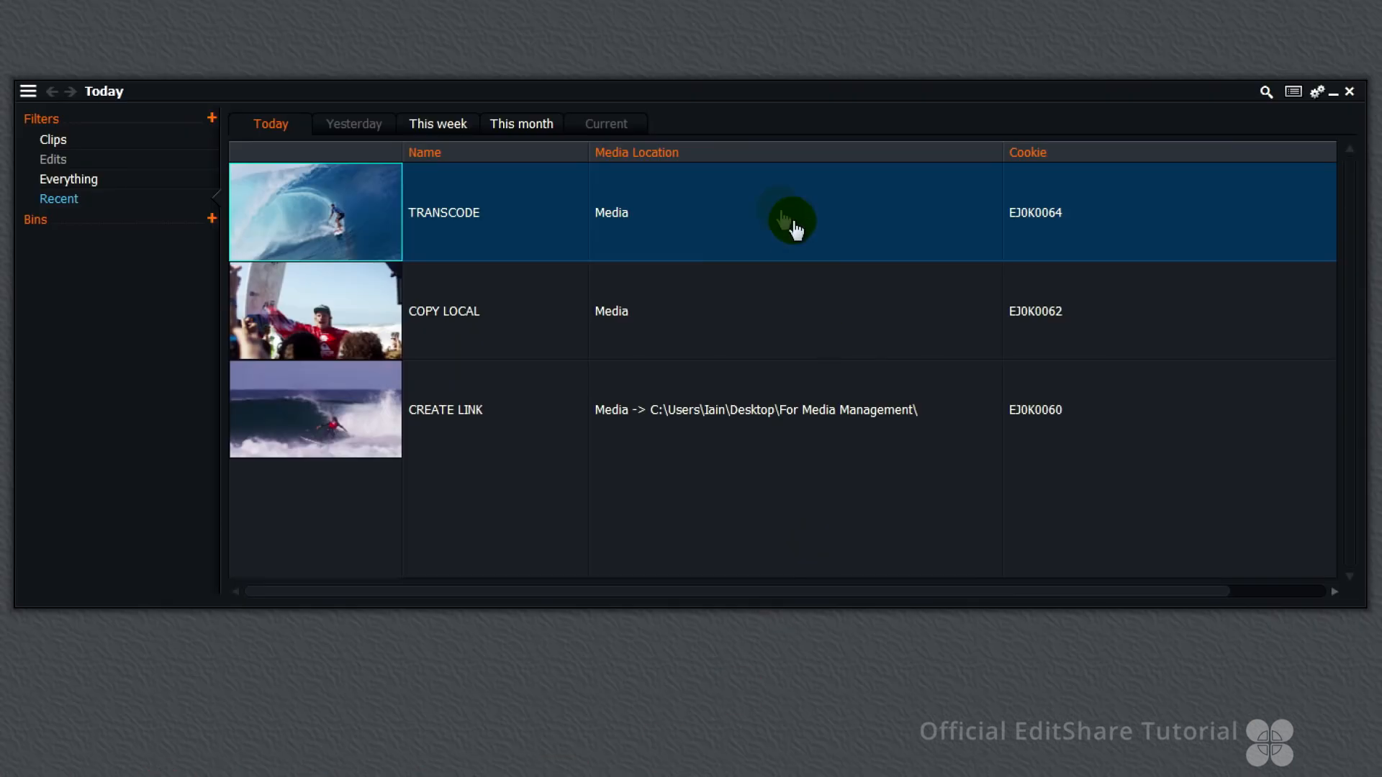
{"action": "left_click", "coordinate": [704, 209]}
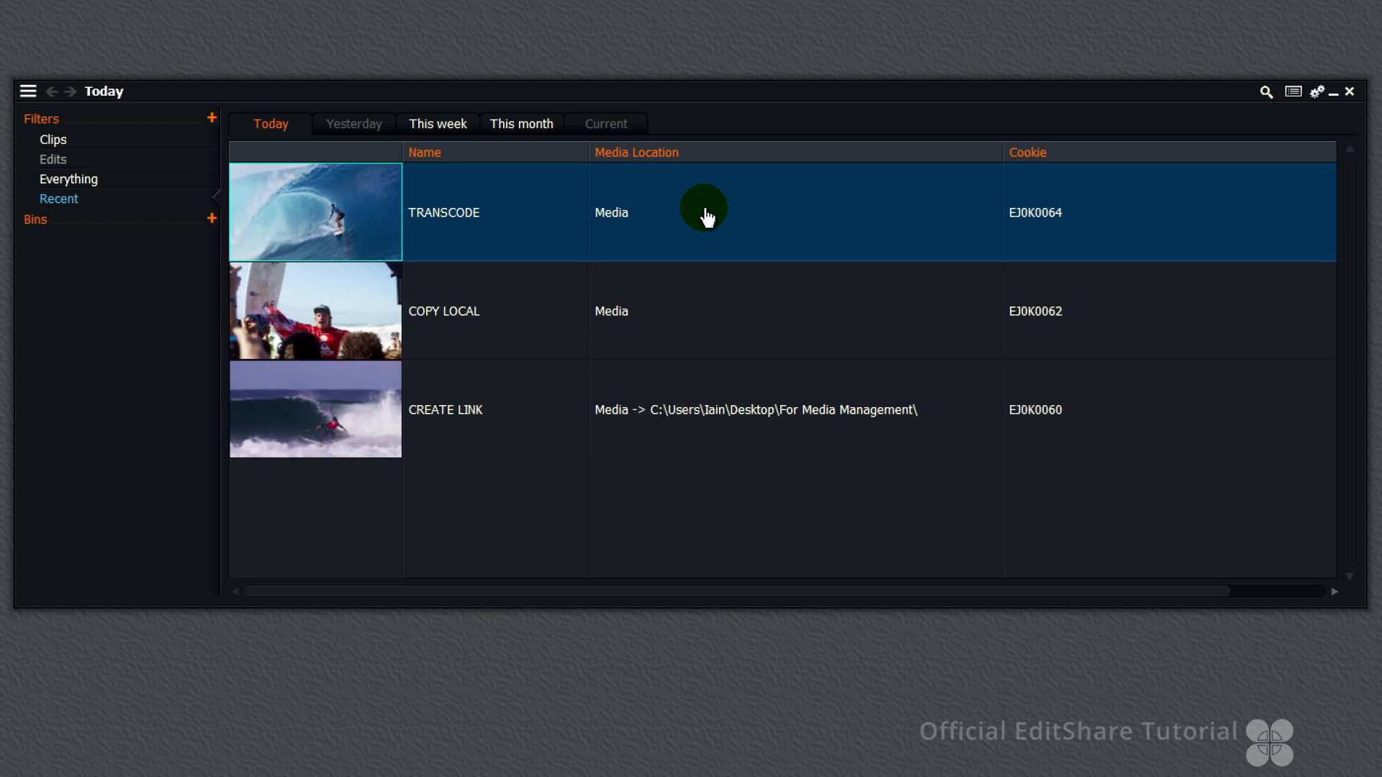
Reveal the TRANSCODE clip's media and browse the Material and Sound folders for its transcoded video and audio files
{"action": "left_click", "coordinate": [612, 214]}
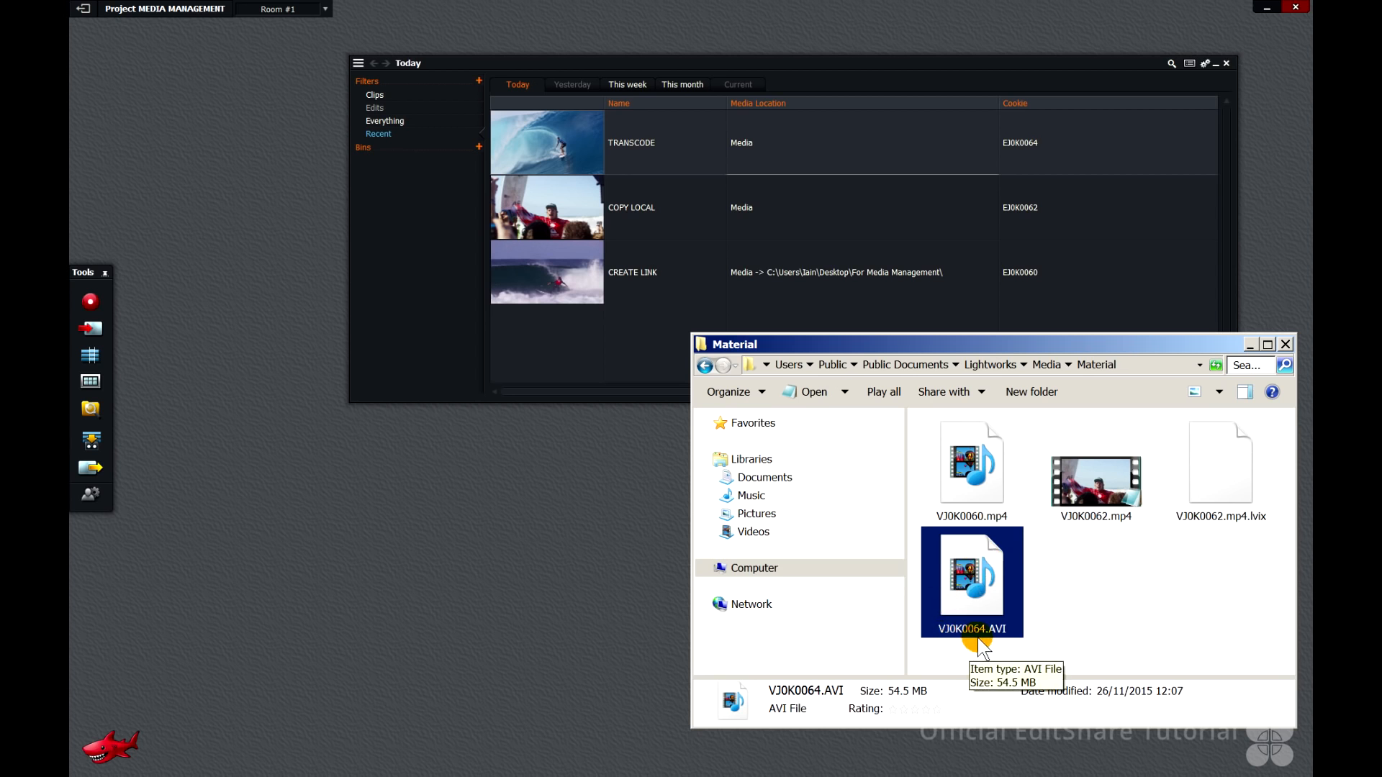
{"action": "left_click", "coordinate": [1047, 365]}
{"action": "double_click", "coordinate": [1082, 470]}
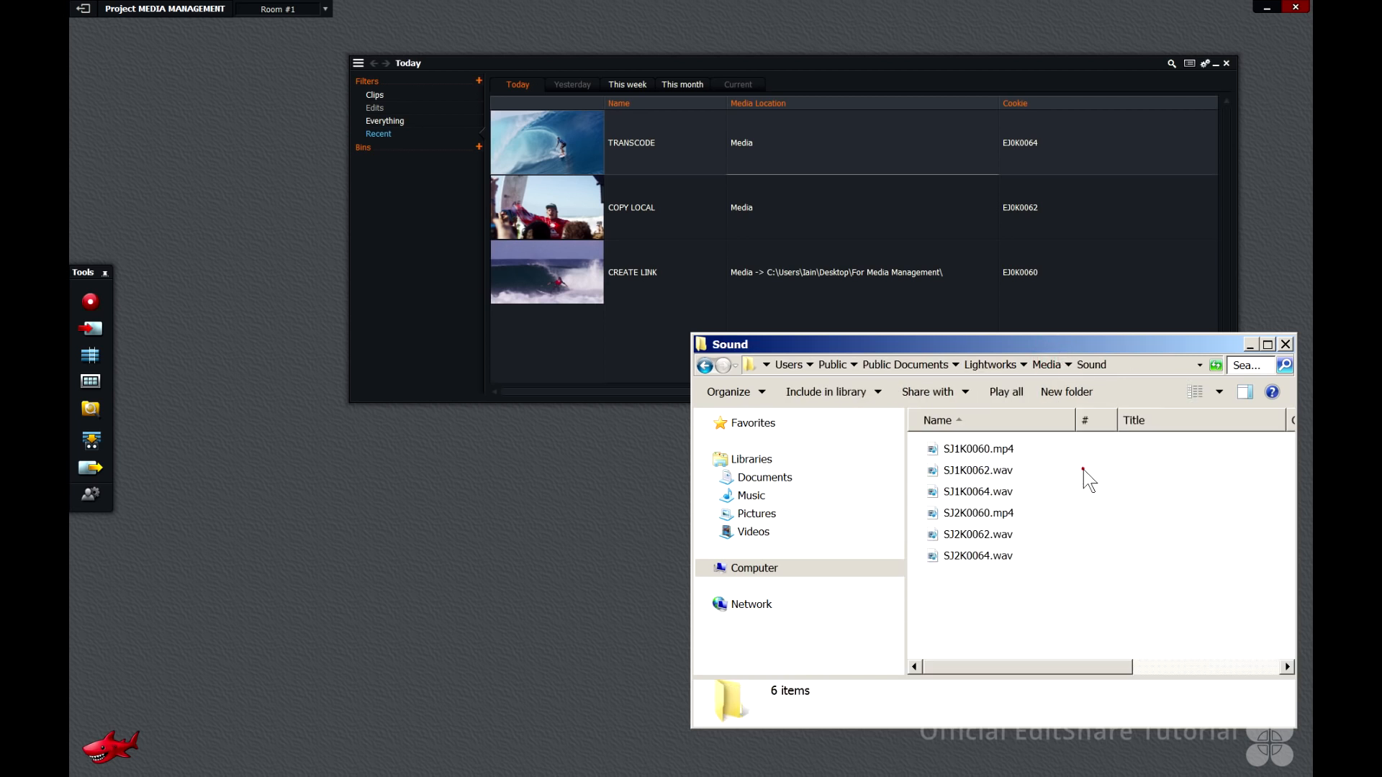
{"action": "left_click", "coordinate": [1087, 492]}
{"action": "left_click", "coordinate": [1101, 556], "text": "ctrl"}
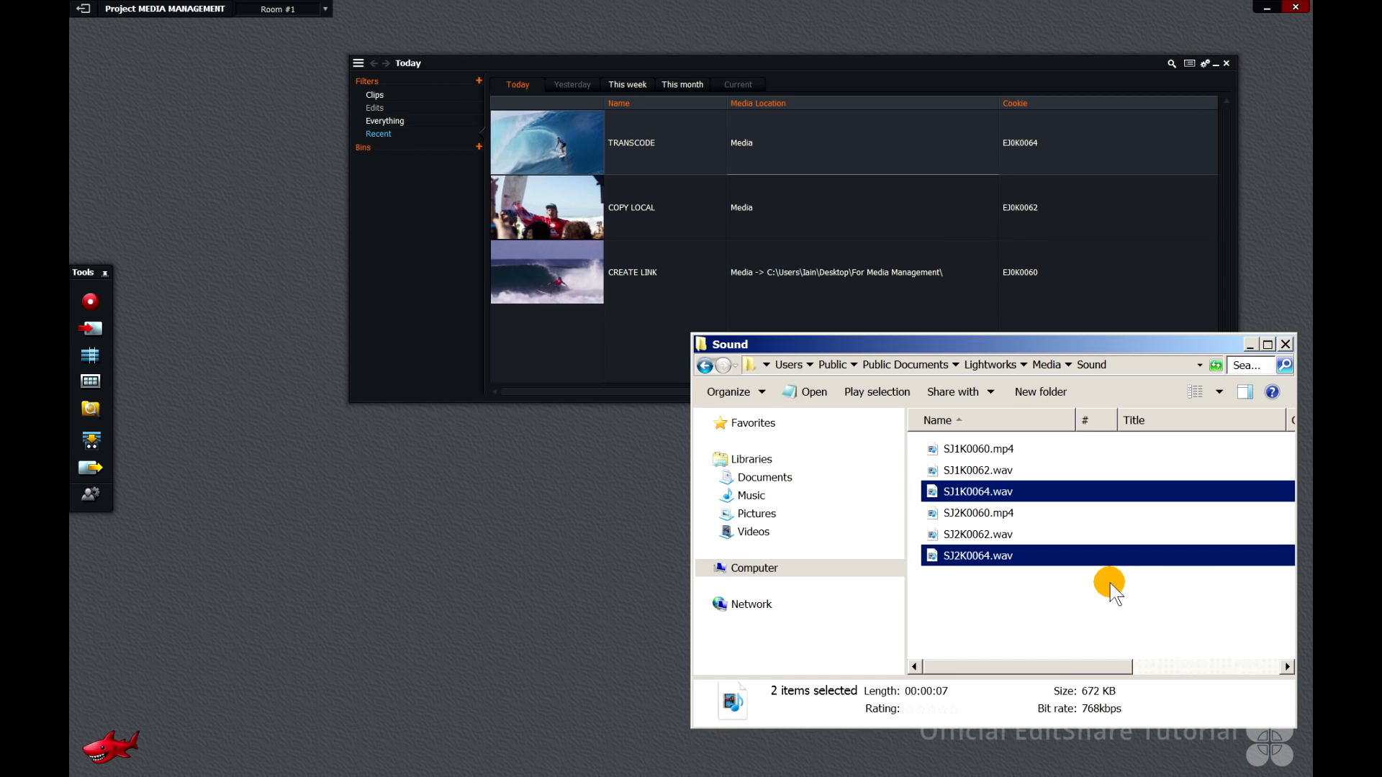
{"action": "left_click", "coordinate": [753, 442]}
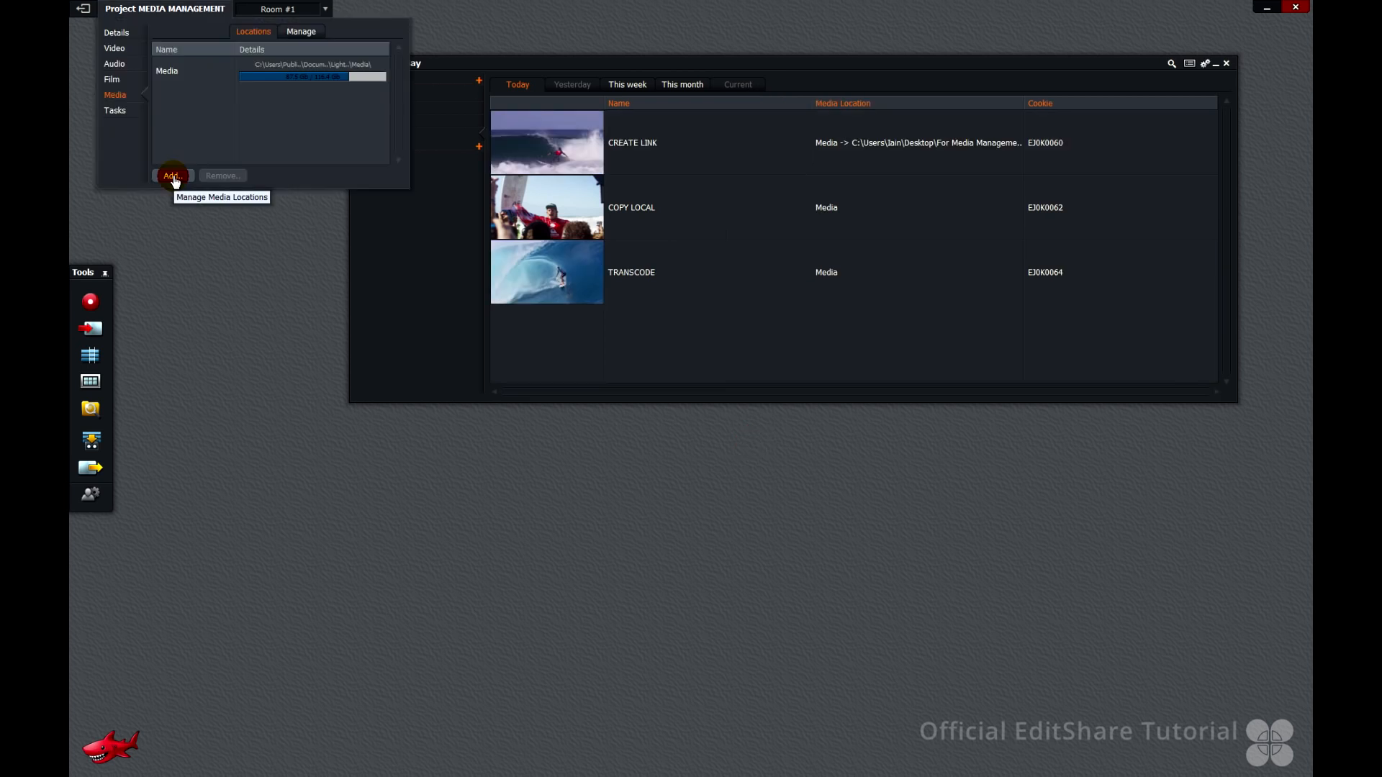
Add the J: drive's USB DRIVE LWKS MEDIA folder as a new project media location
{"action": "left_click", "coordinate": [172, 176]}
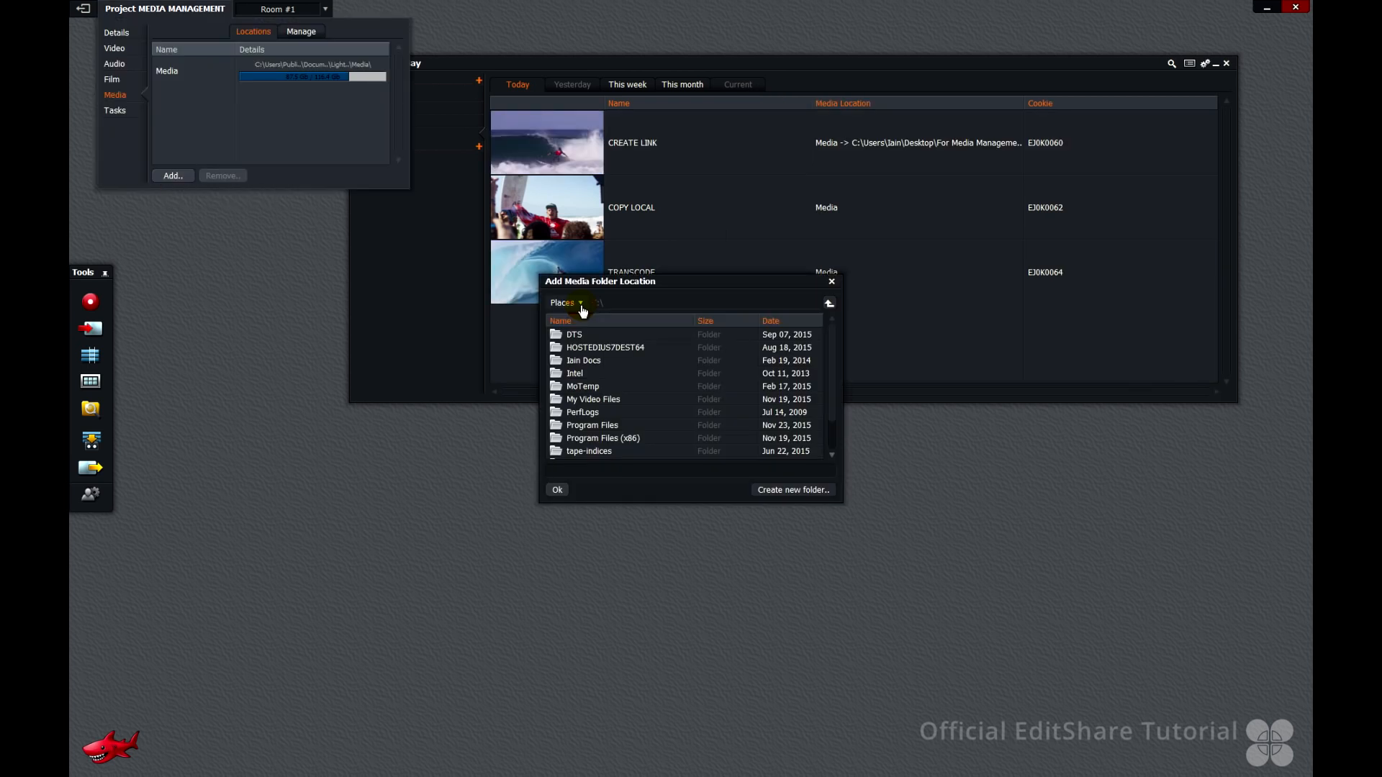
{"action": "left_click", "coordinate": [568, 303]}
{"action": "left_click", "coordinate": [587, 433]}
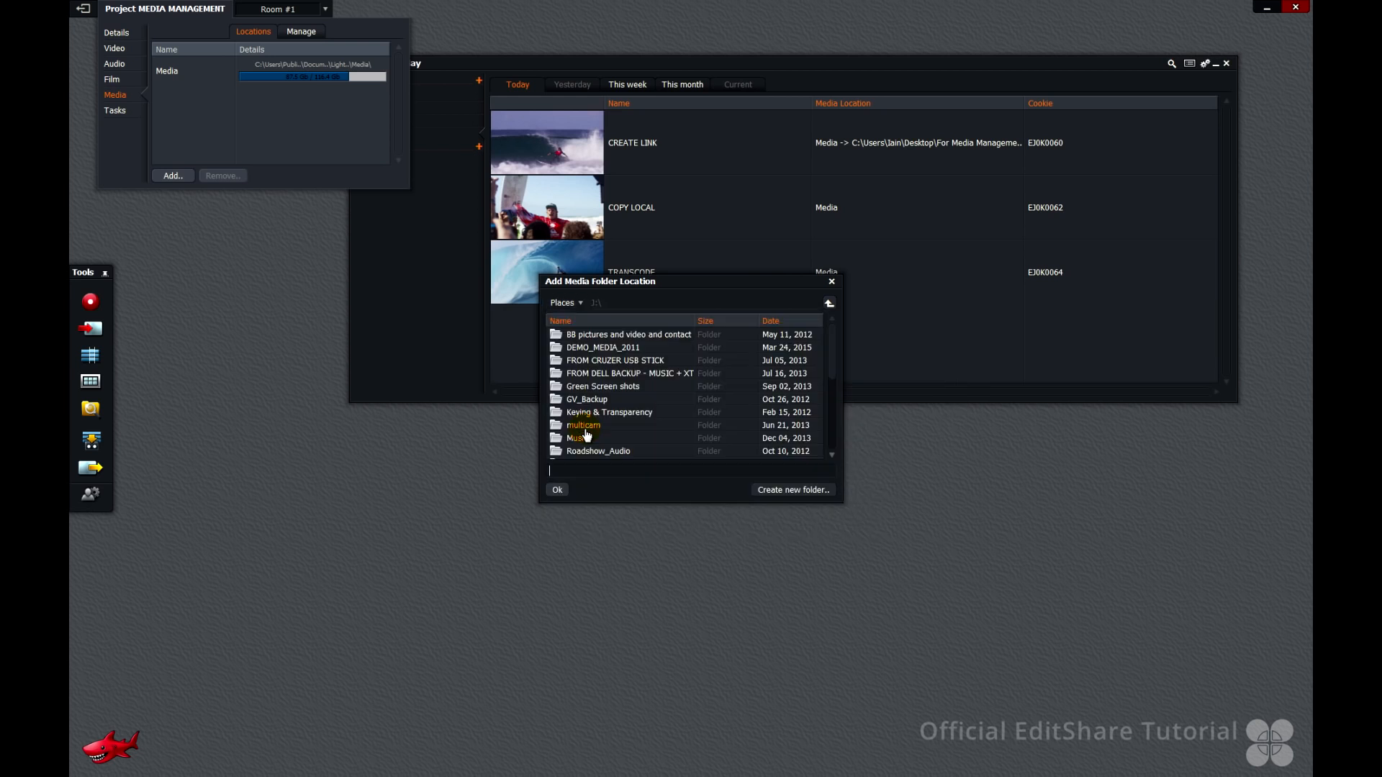
{"action": "scroll", "coordinate": [821, 438], "scroll_direction": "down", "scroll_amount": 5}
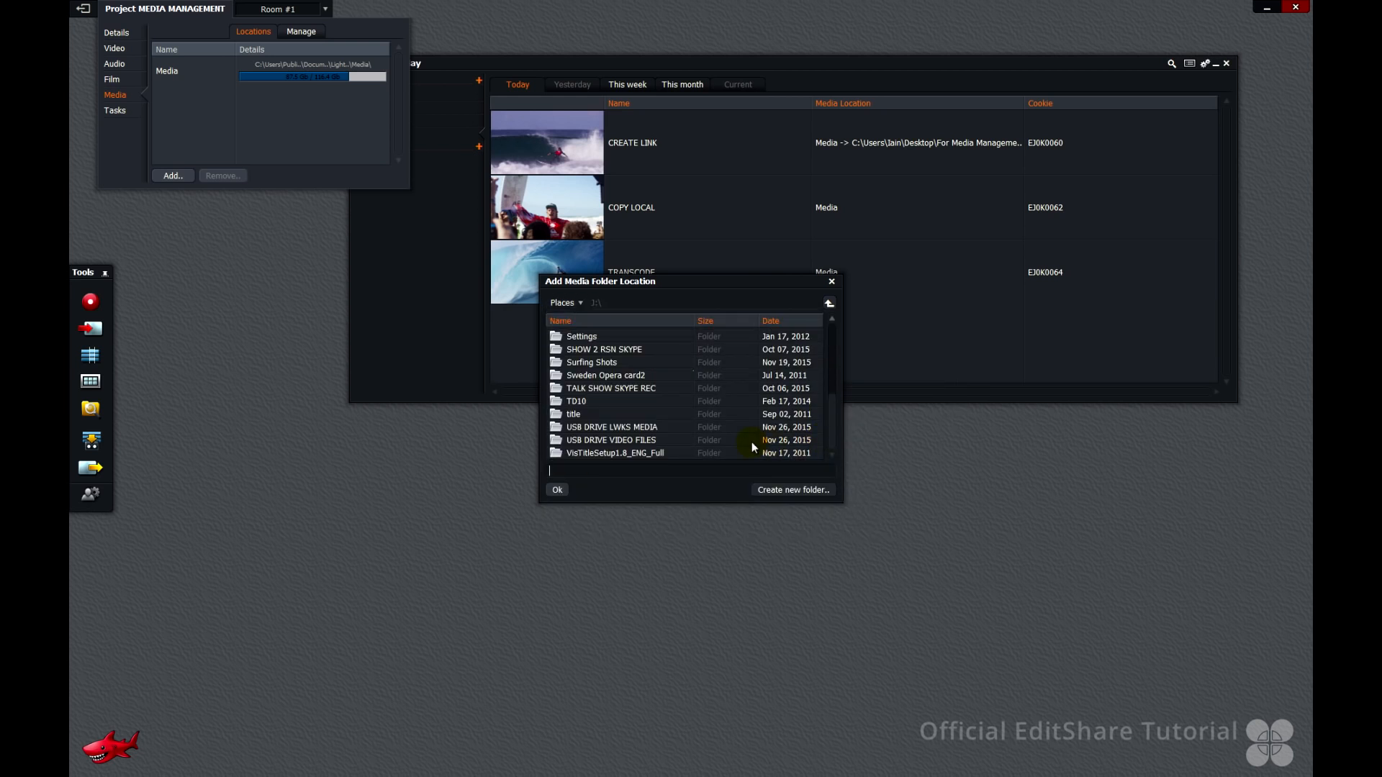
{"action": "double_click", "coordinate": [649, 428]}
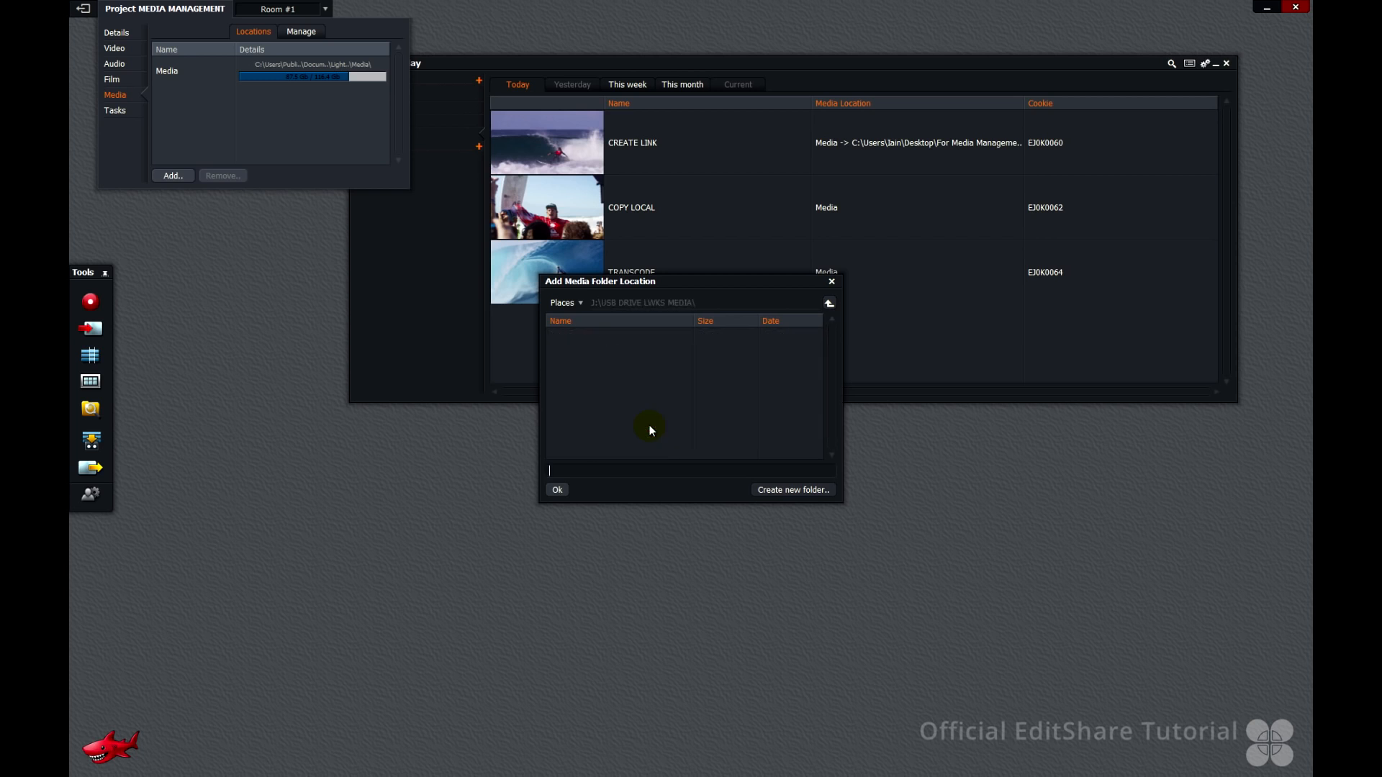
{"action": "left_click", "coordinate": [557, 491]}
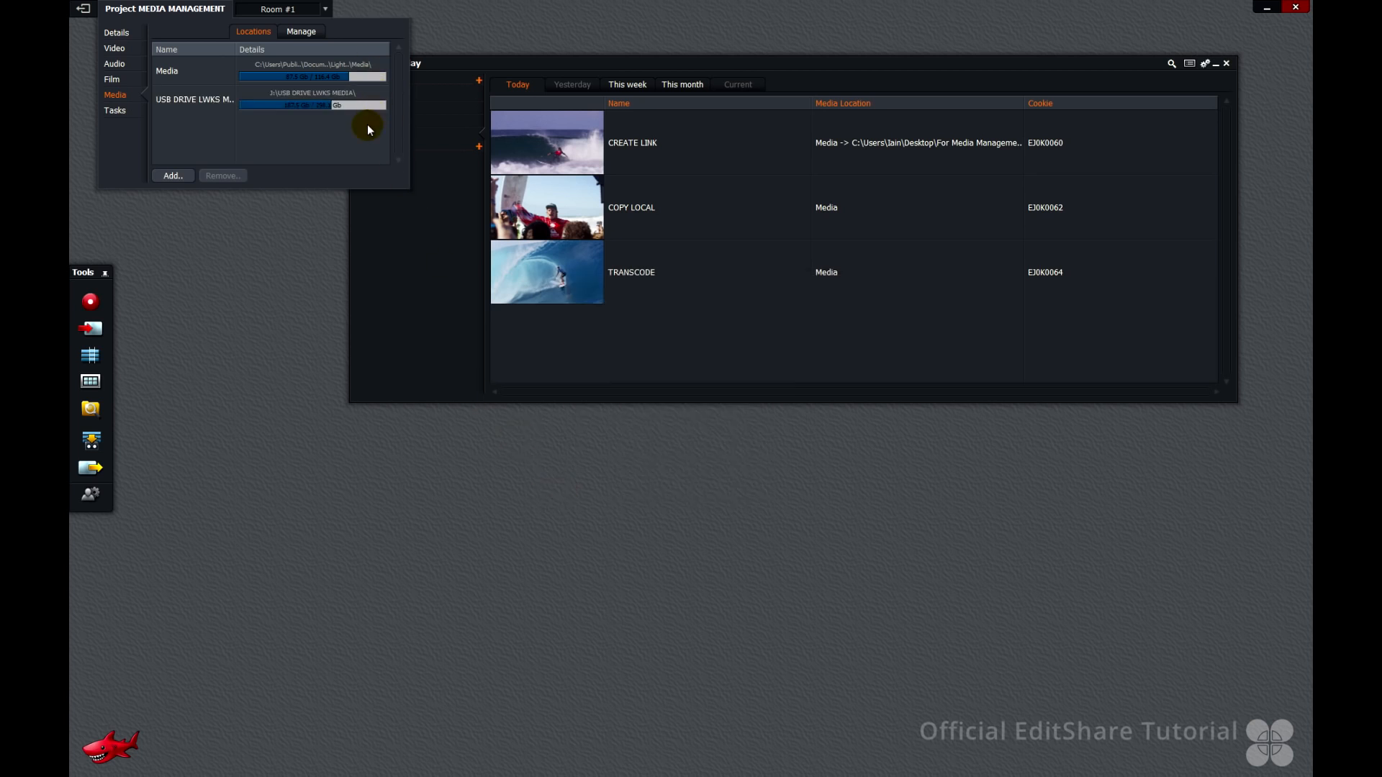
{"action": "left_click", "coordinate": [253, 290]}
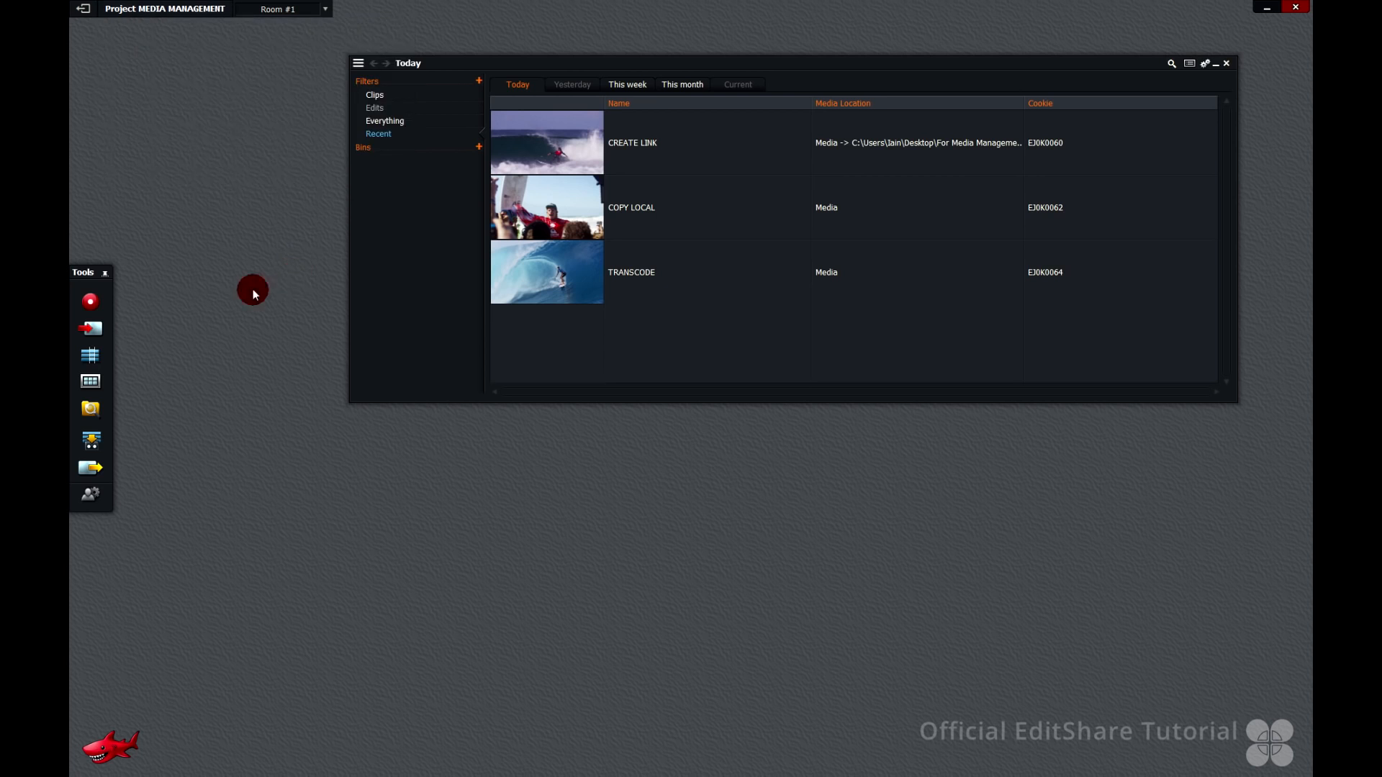
Open the import browser at the USB DRIVE VIDEO FILES folder, choose Create Link and select EXT HDD LINK-TO.mp4
{"action": "left_click", "coordinate": [91, 330]}
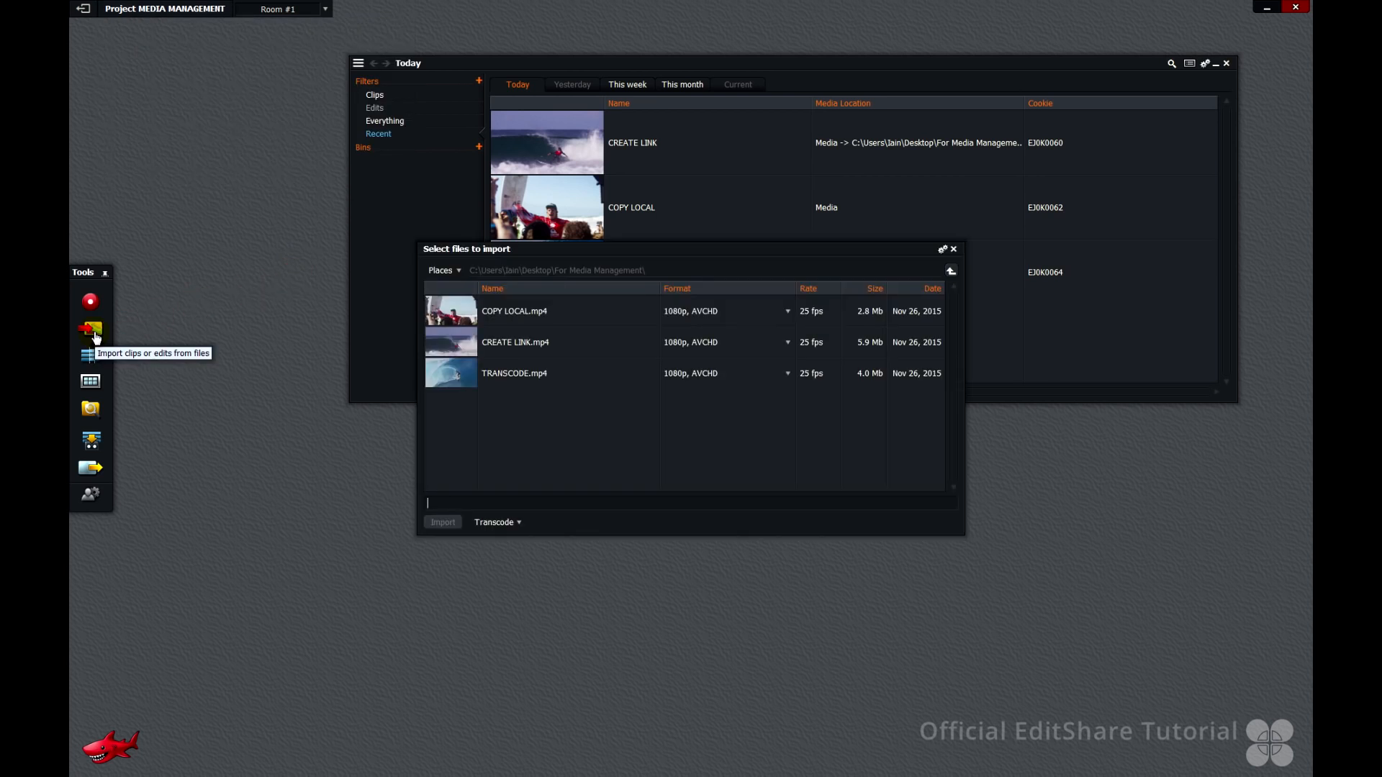
{"action": "left_click", "coordinate": [450, 271]}
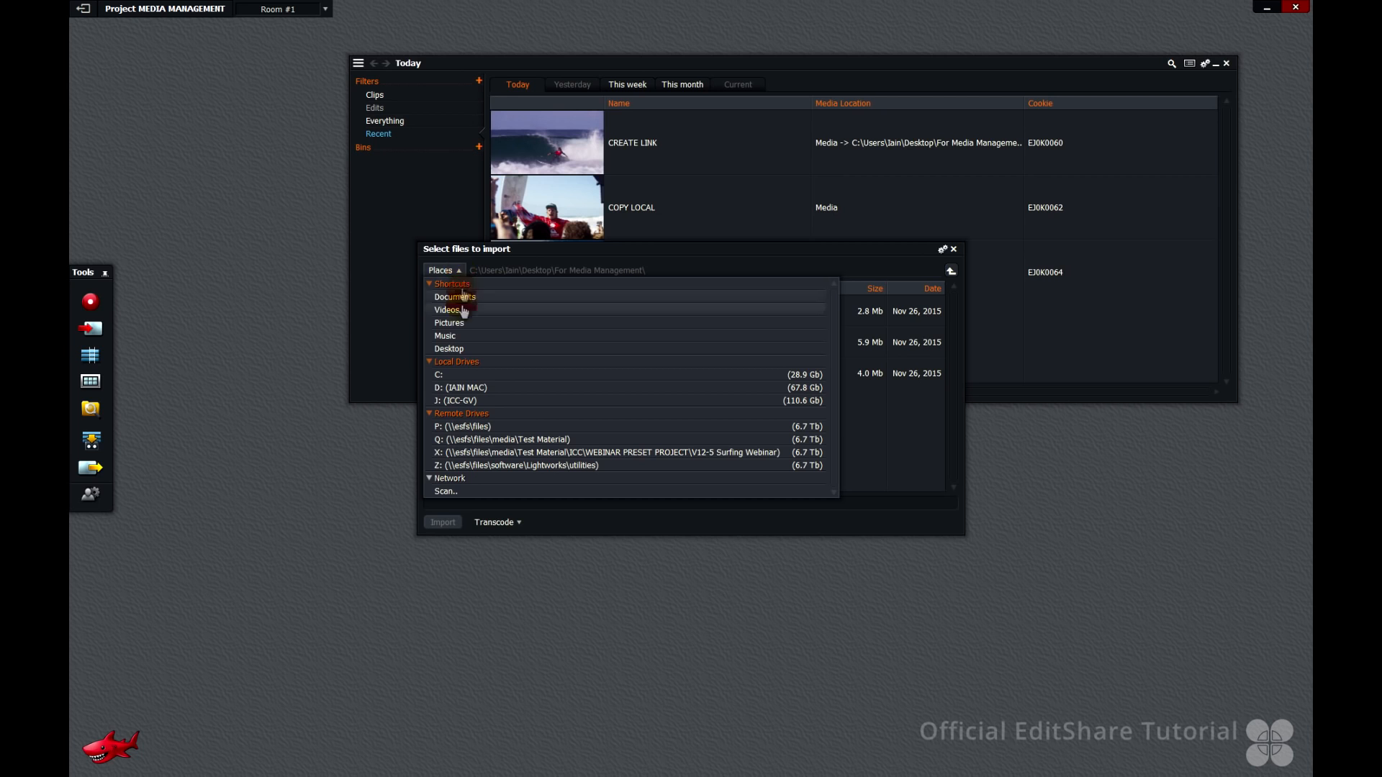
{"action": "left_click", "coordinate": [464, 402]}
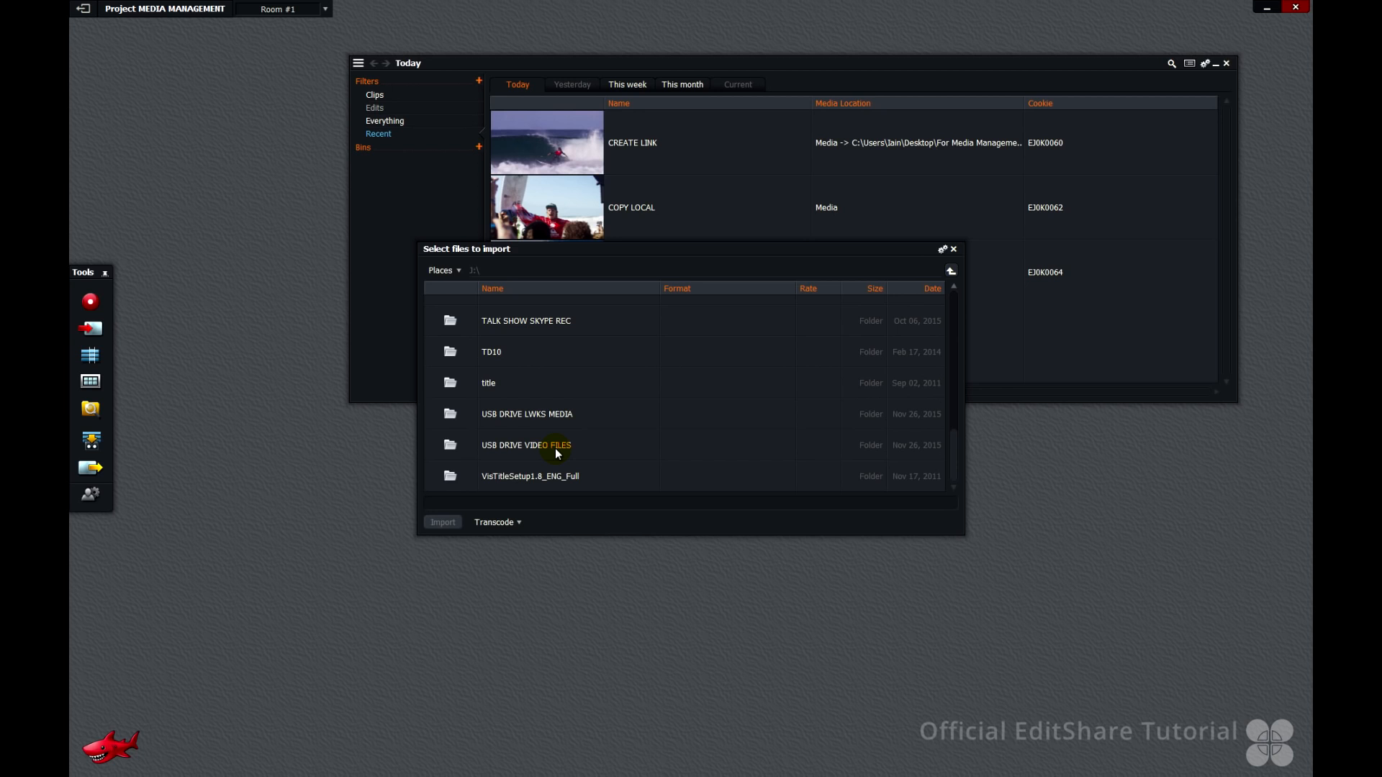
{"action": "double_click", "coordinate": [556, 446]}
{"action": "left_click", "coordinate": [518, 523]}
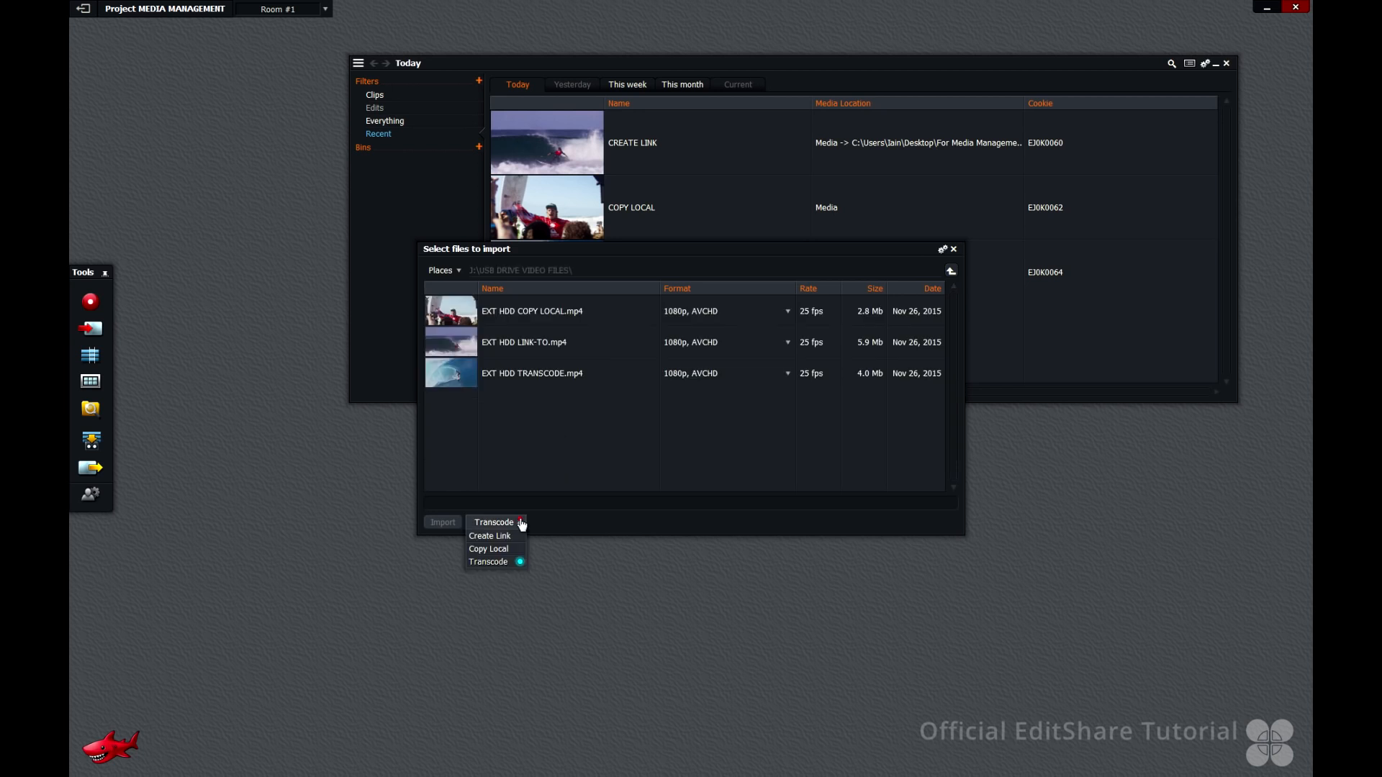
{"action": "left_click", "coordinate": [503, 536]}
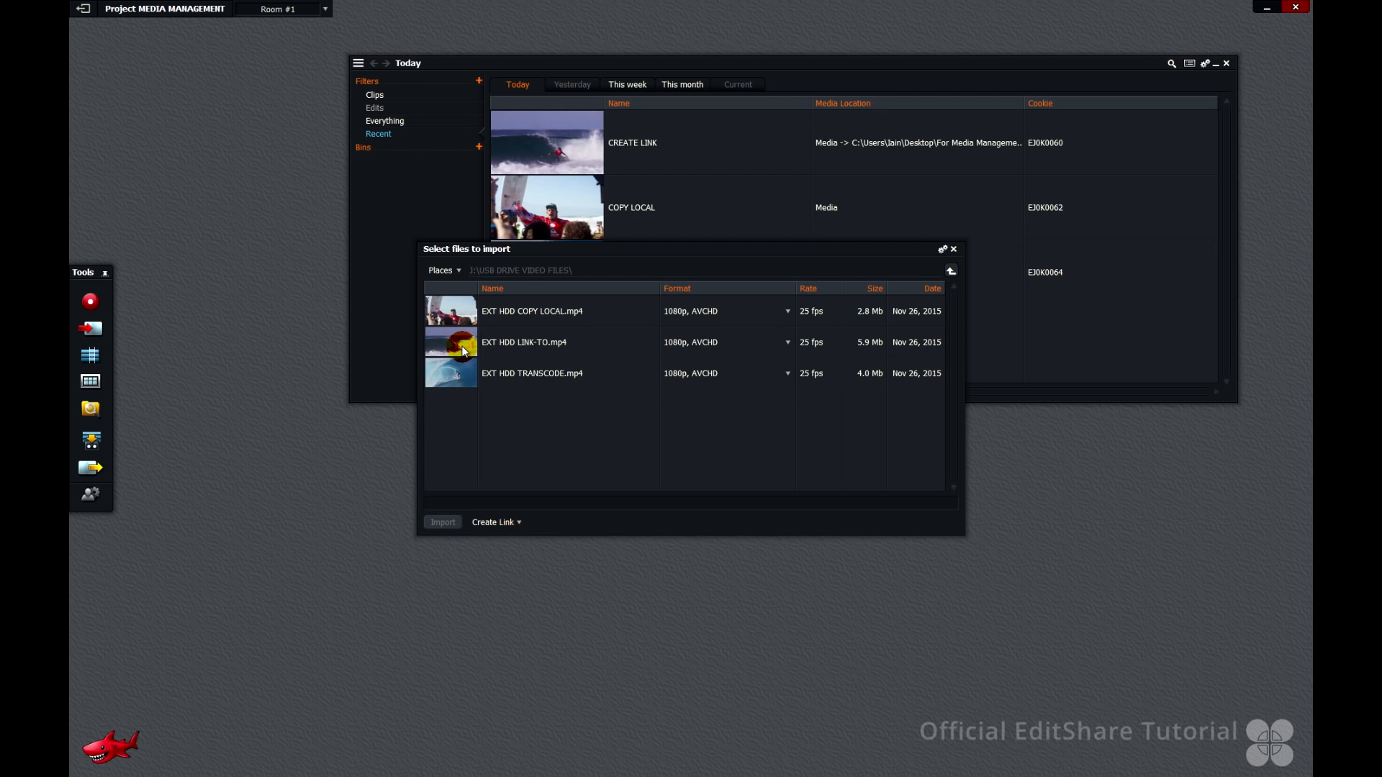
{"action": "left_click", "coordinate": [464, 350]}
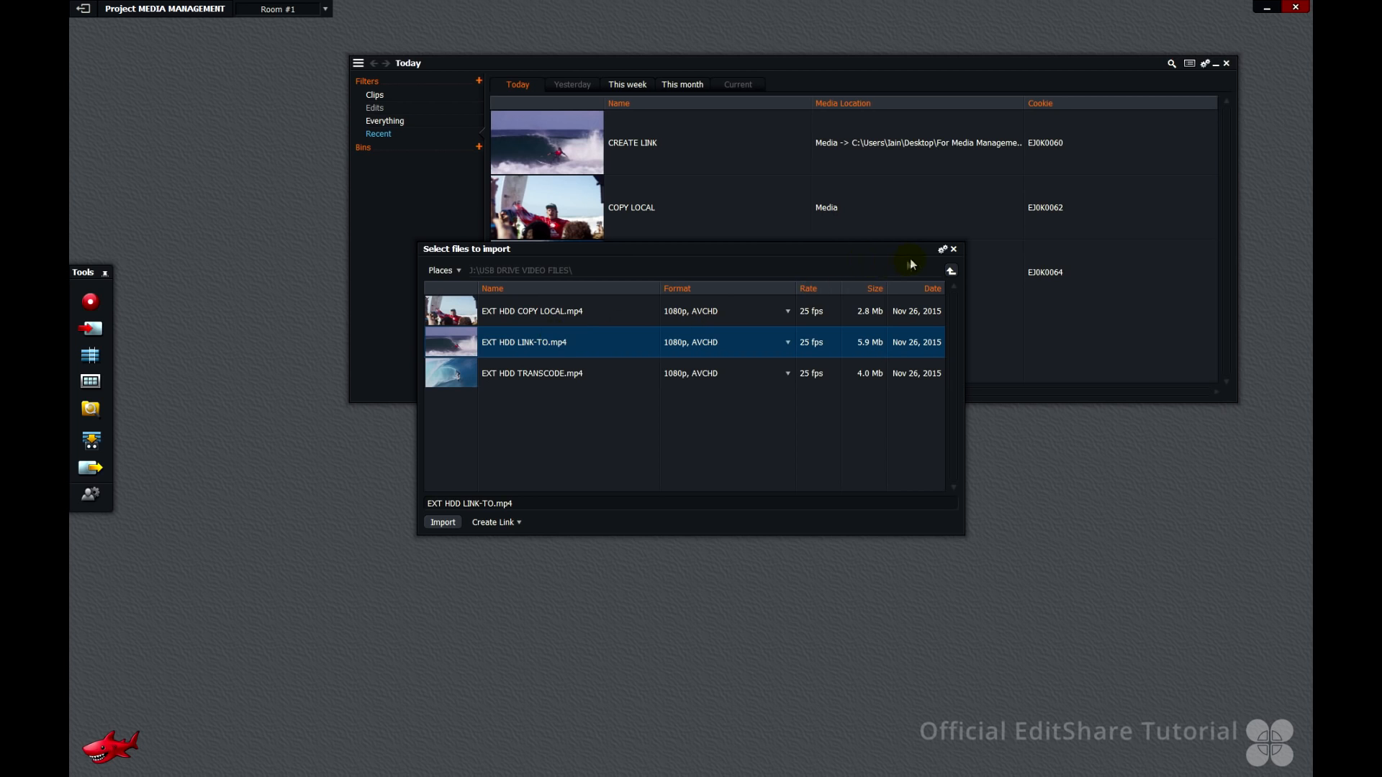
Set the import destination to USB DRIVE LWKS MEDIA and import the selected file
{"action": "left_click", "coordinate": [943, 250]}
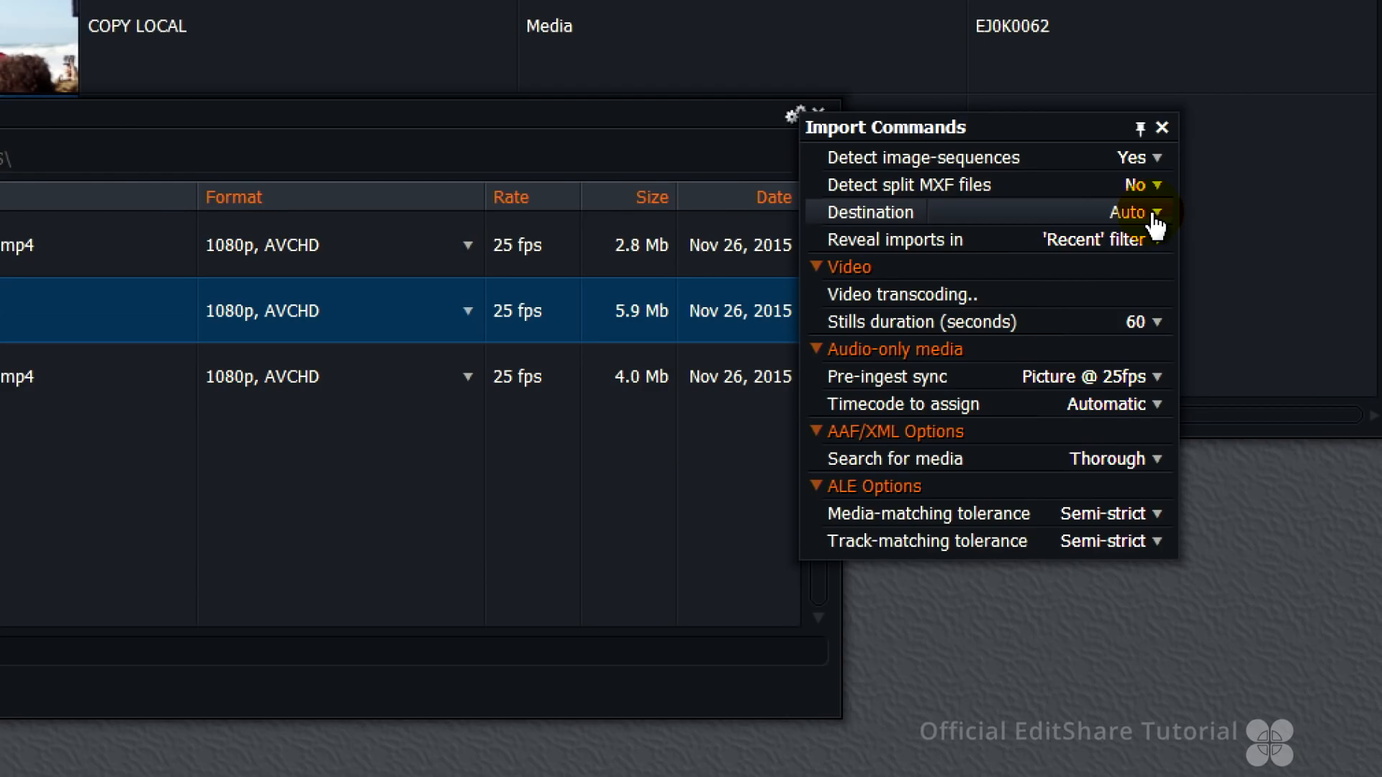
{"action": "left_click", "coordinate": [1153, 214]}
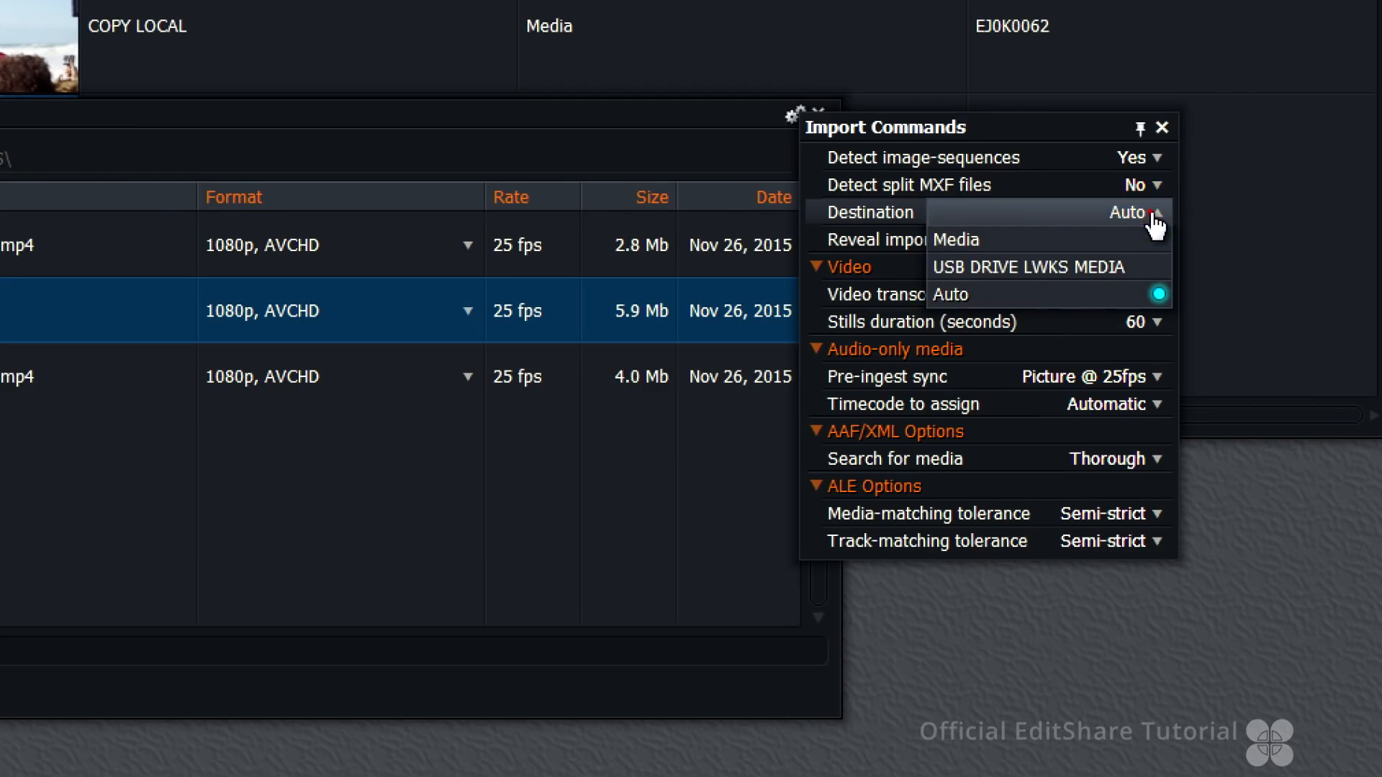
{"action": "left_click", "coordinate": [1145, 270]}
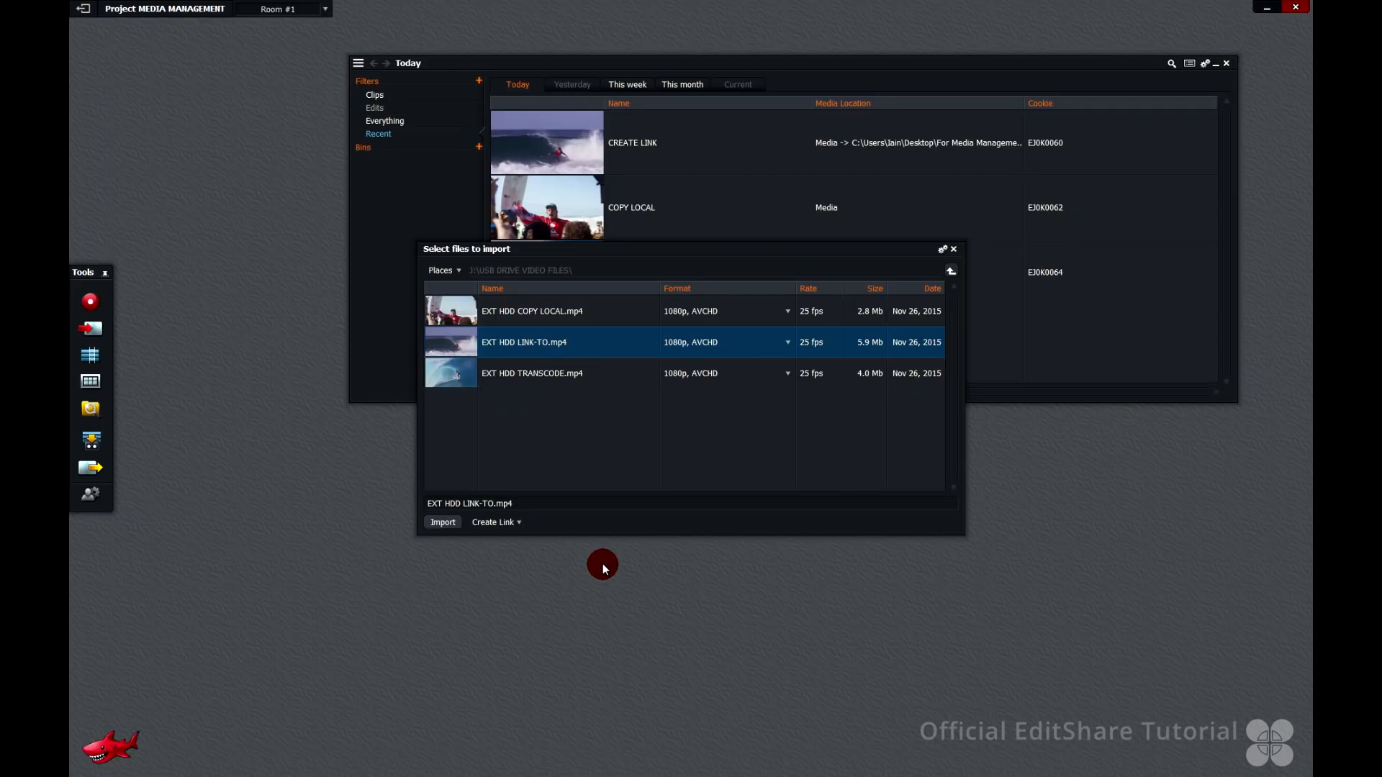
{"action": "left_click", "coordinate": [444, 525]}
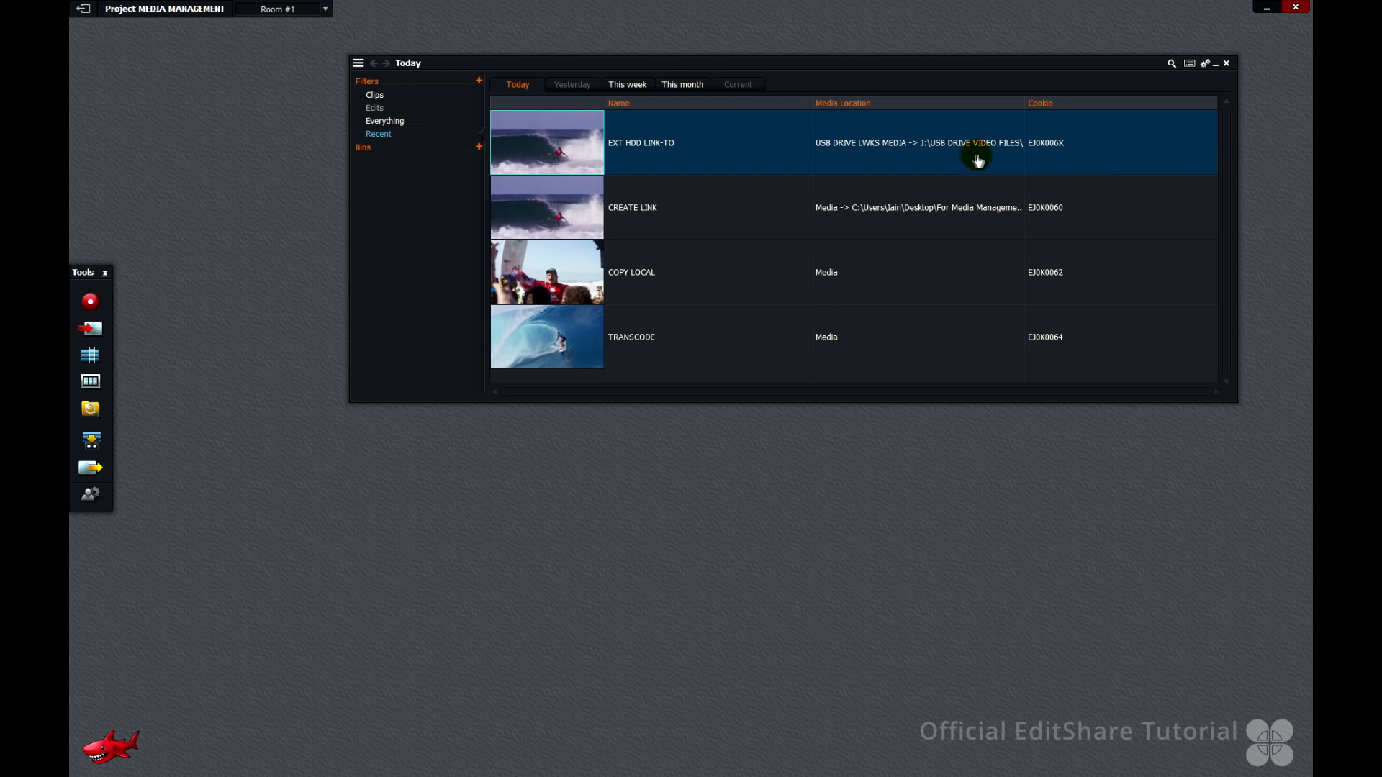
Reveal the EXT HDD LINK-TO clip's media and browse the USB DRIVE LWKS MEDIA Material folder for its link file
{"action": "left_click", "coordinate": [1016, 160]}
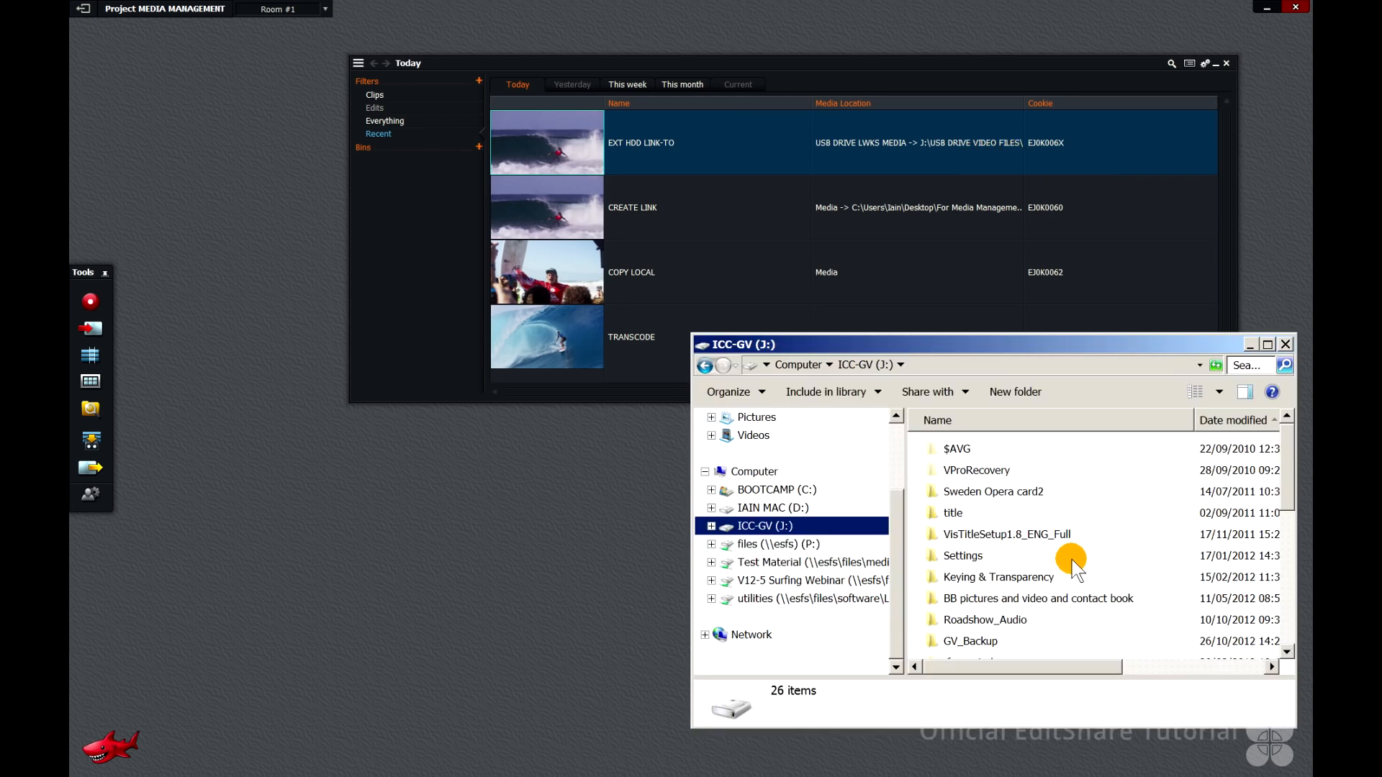
{"action": "left_click_drag", "start_coordinate": [1289, 475], "coordinate": [1275, 617]}
{"action": "double_click", "coordinate": [1022, 651]}
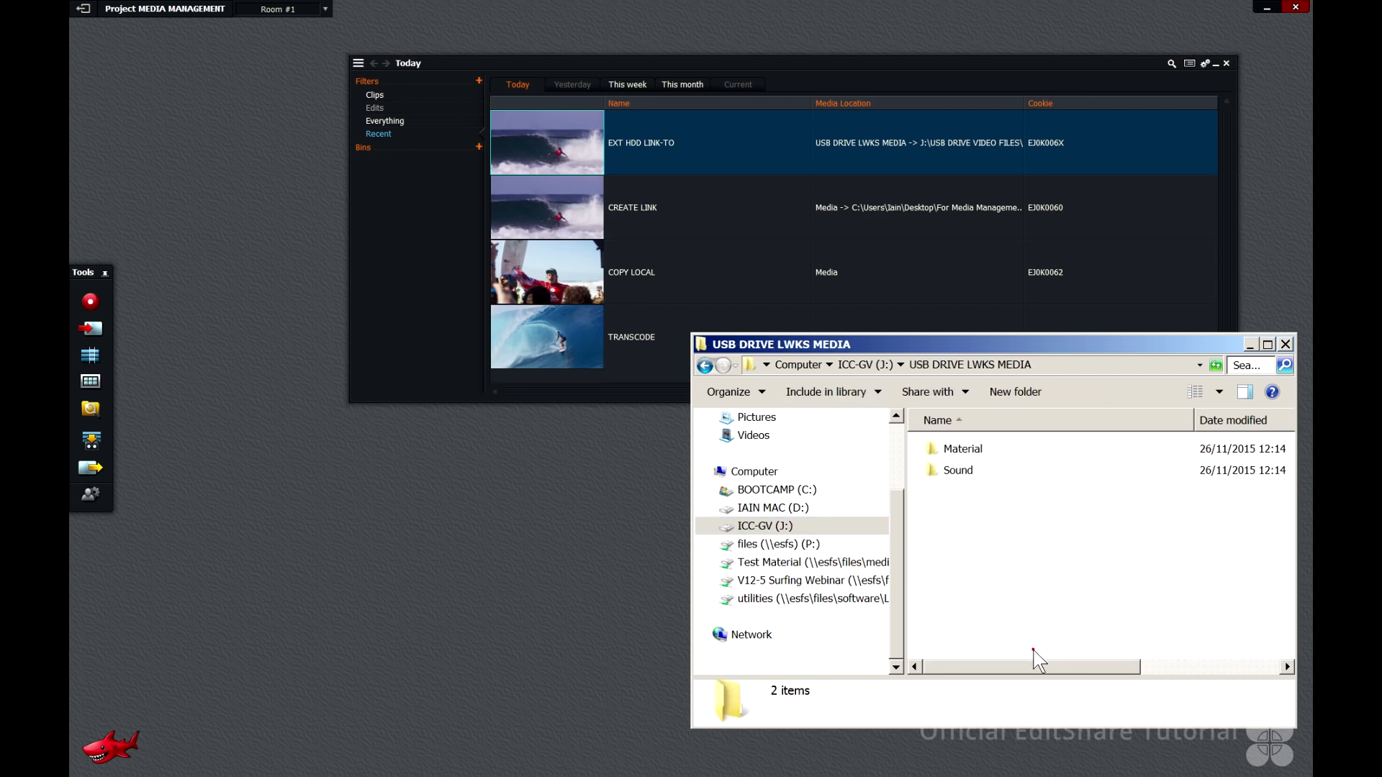
{"action": "double_click", "coordinate": [963, 450]}
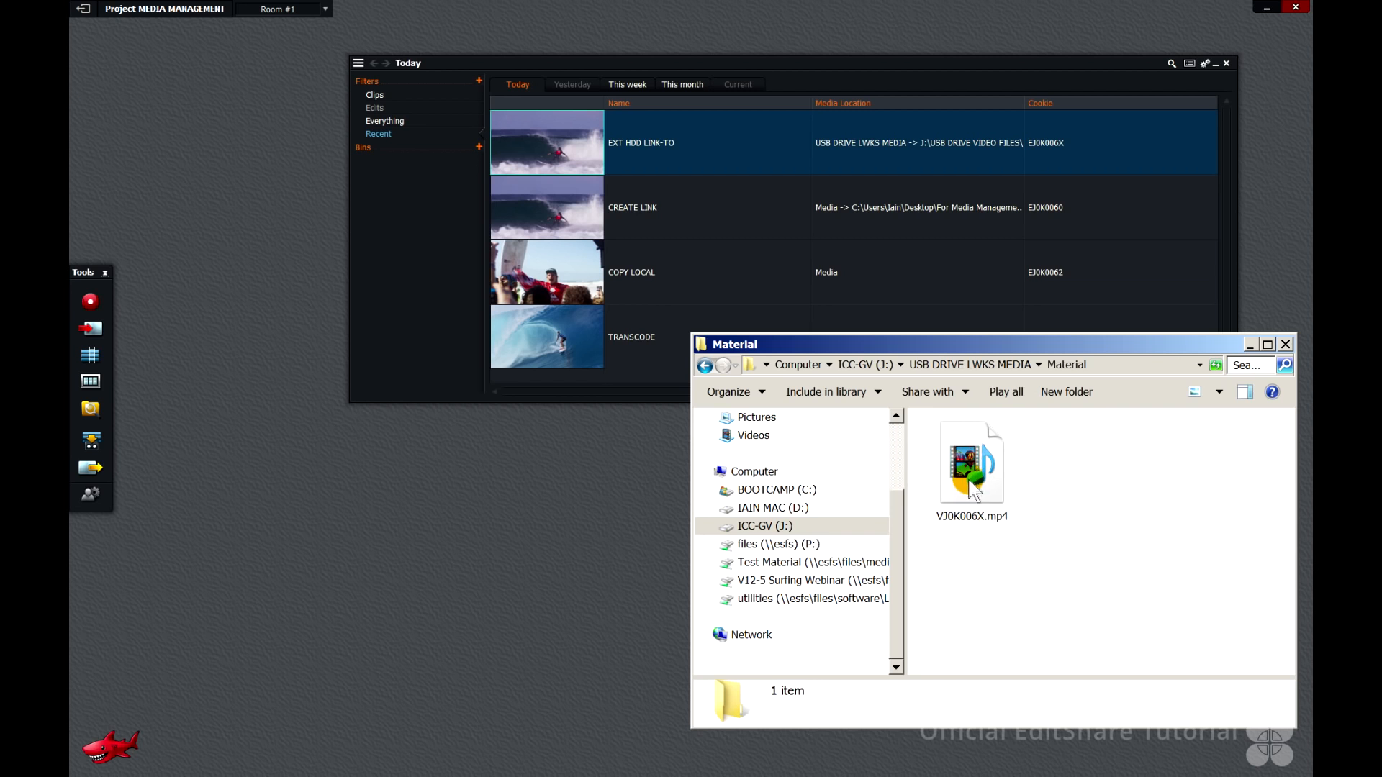
{"action": "left_click", "coordinate": [971, 466]}
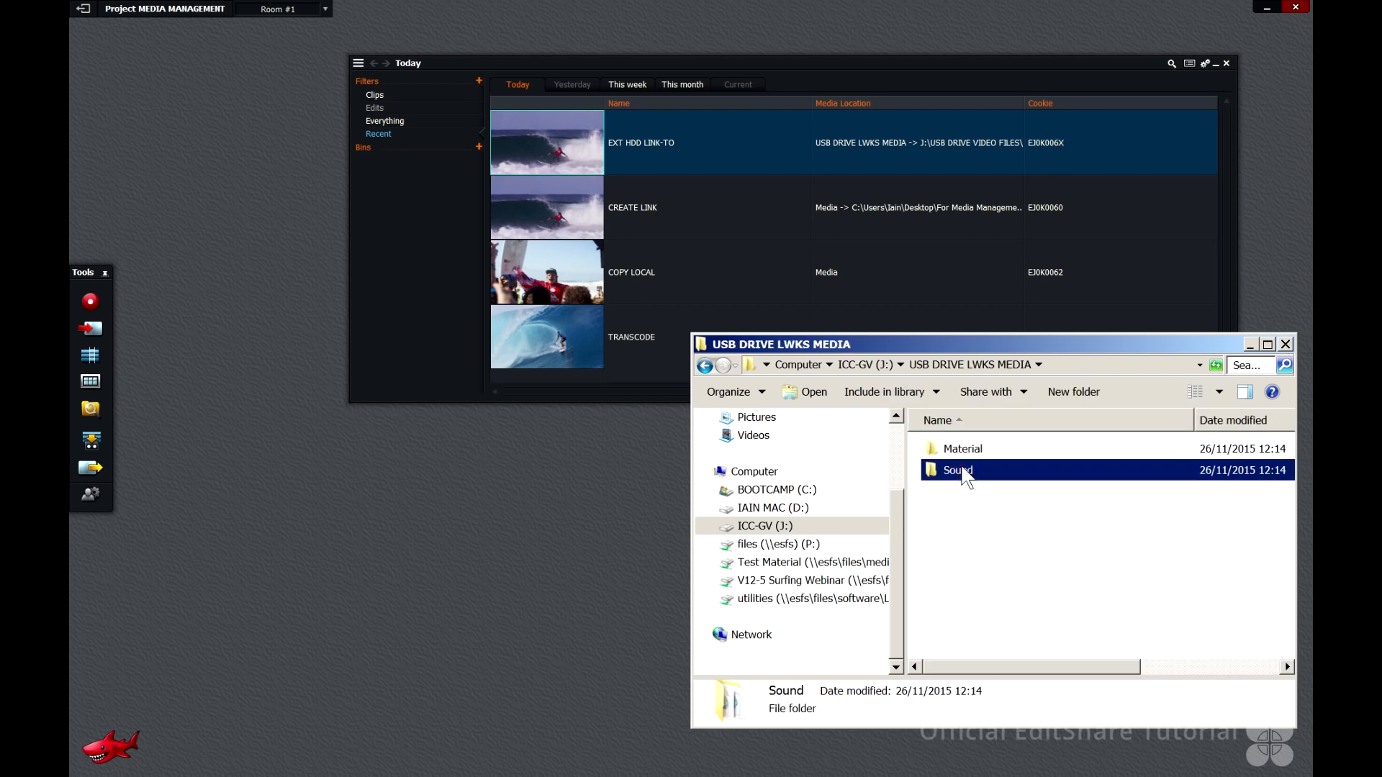
{"action": "double_click", "coordinate": [963, 478]}
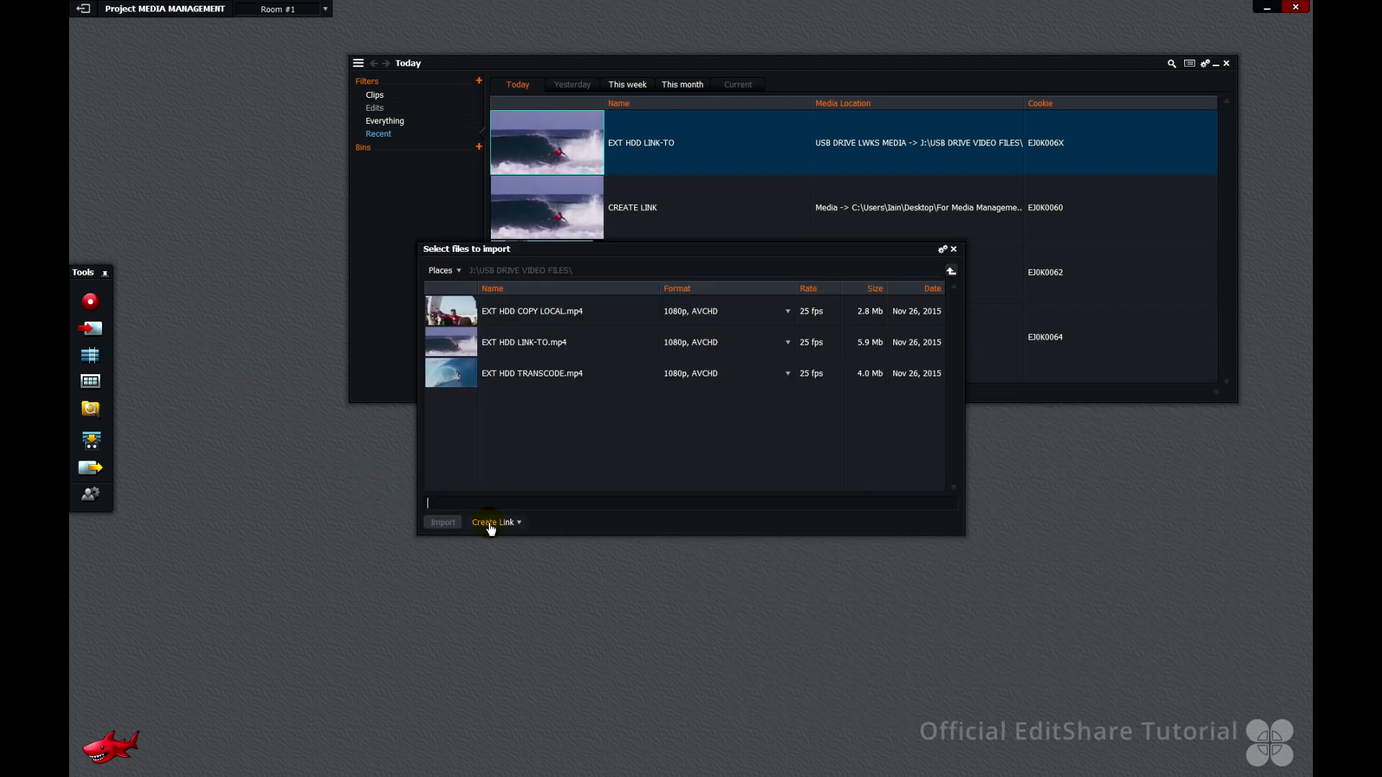
Import EXT HDD COPY LOCAL.mp4 with the Copy Local option and reveal its copied media on the drive
{"action": "left_click", "coordinate": [490, 525]}
{"action": "left_click", "coordinate": [493, 541]}
{"action": "left_click", "coordinate": [471, 316]}
{"action": "left_click", "coordinate": [443, 522]}
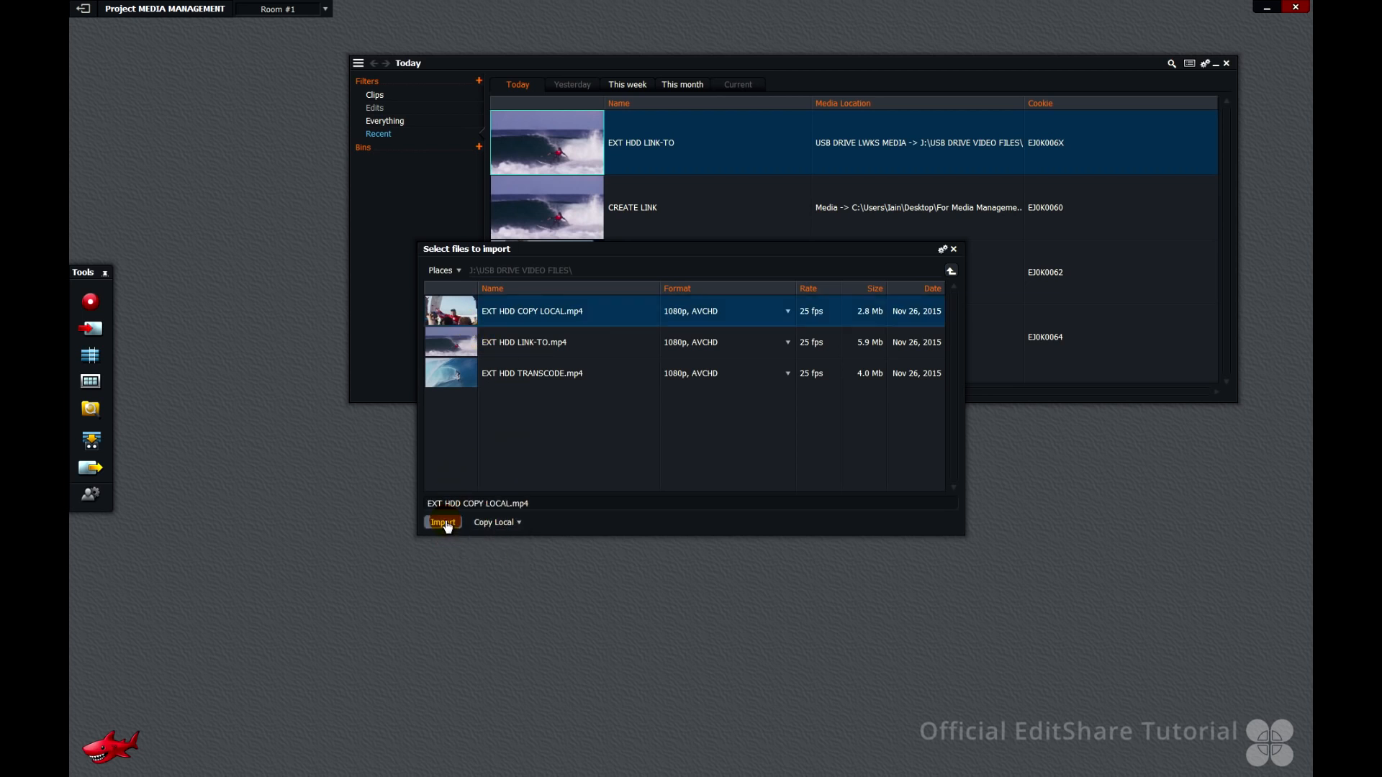
{"action": "left_click", "coordinate": [444, 522]}
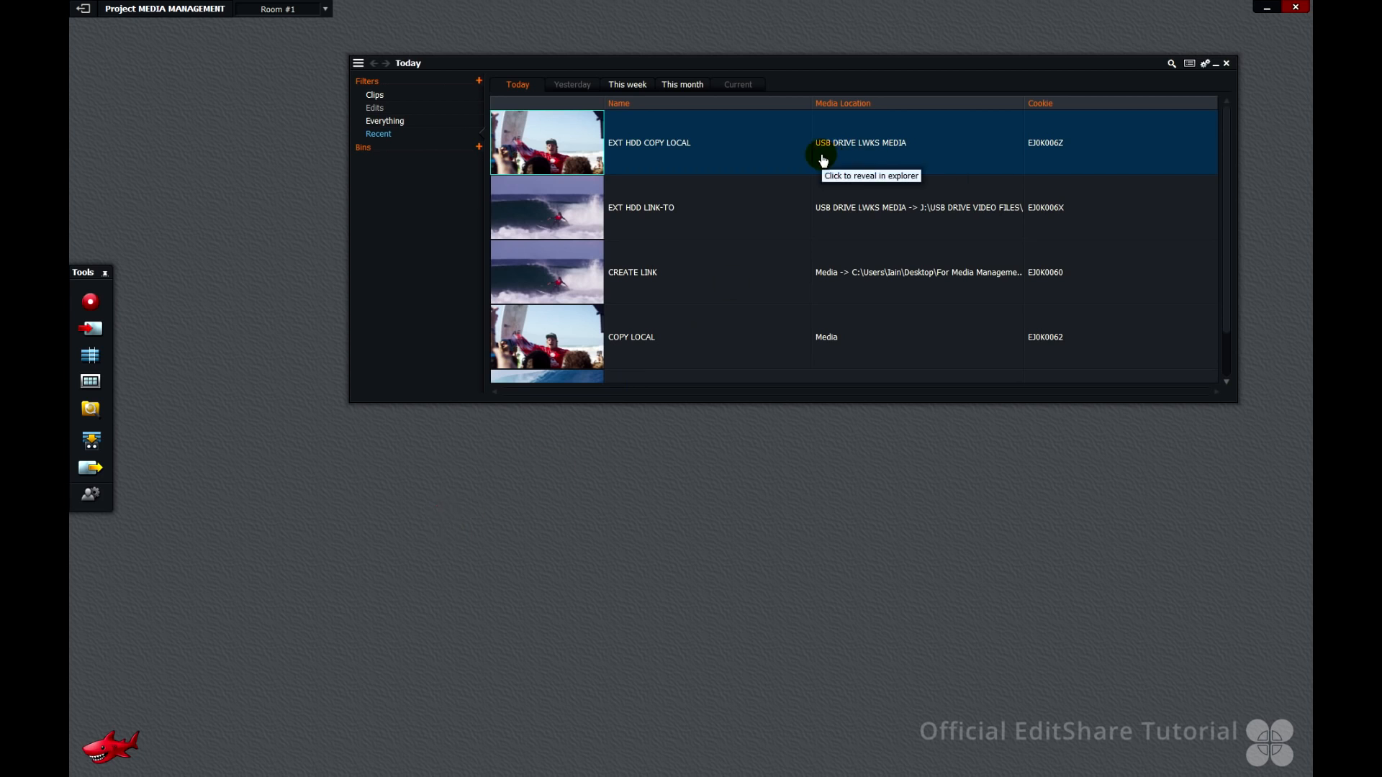
{"action": "left_click", "coordinate": [895, 148]}
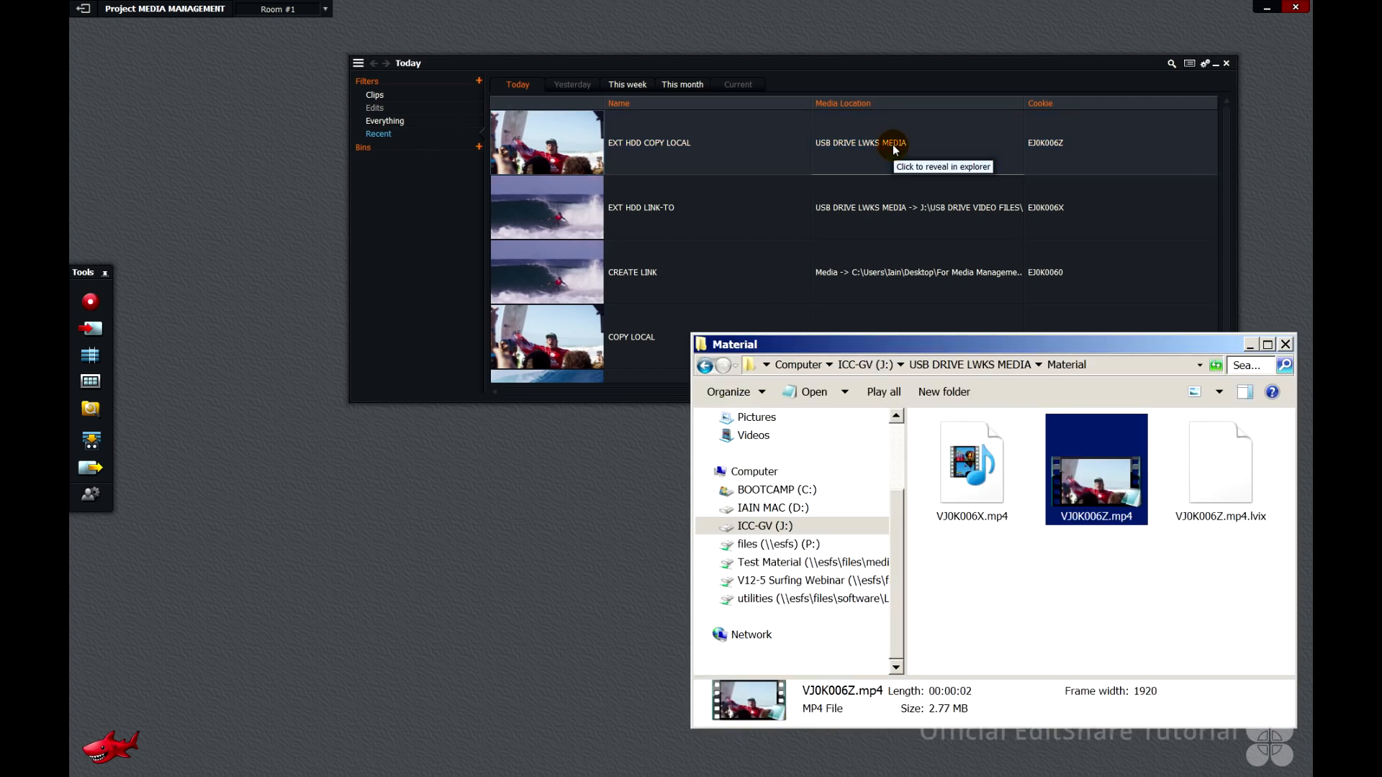
Import EXT HDD TRANSCODE.mp4 from the USB drive folder with the Transcode option
{"action": "left_click", "coordinate": [90, 329]}
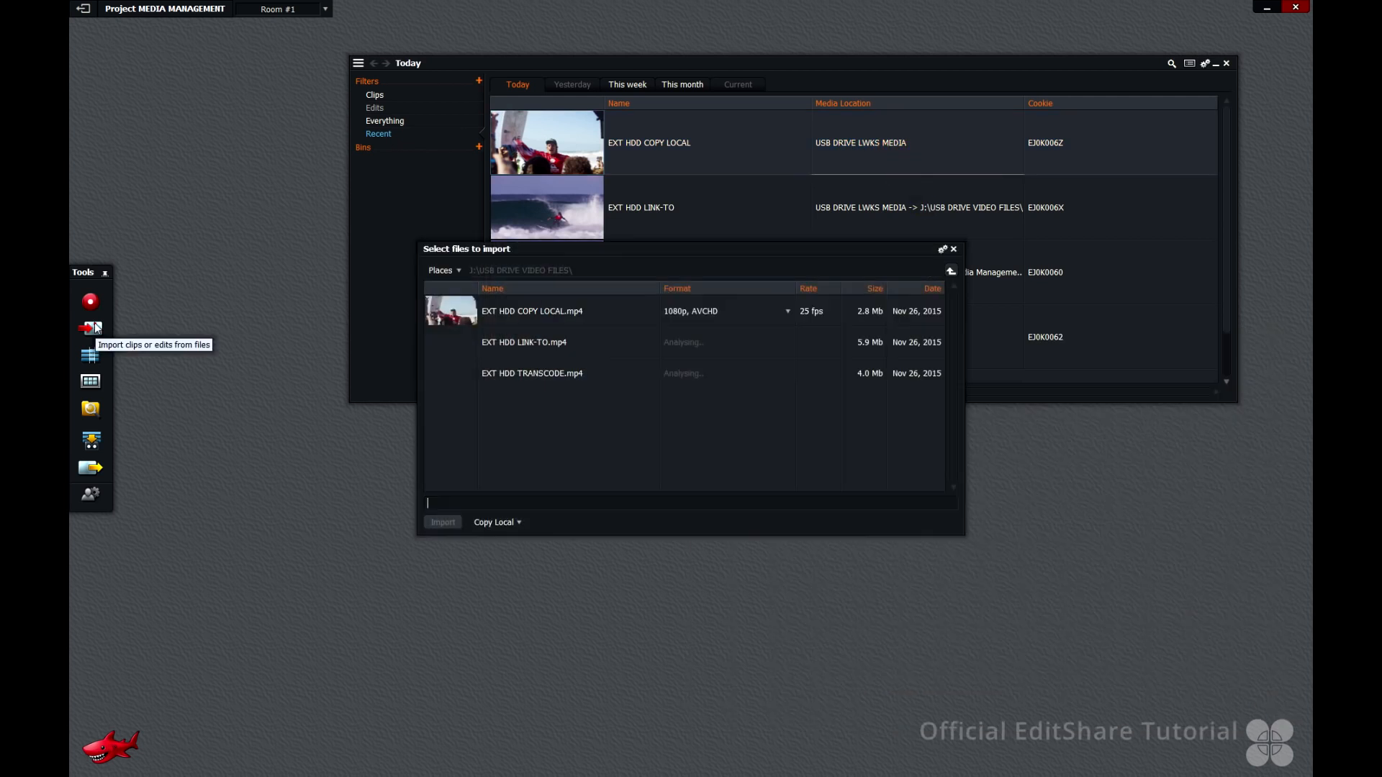
{"action": "left_click", "coordinate": [442, 373]}
{"action": "left_click", "coordinate": [518, 523]}
{"action": "left_click", "coordinate": [491, 561]}
{"action": "left_click", "coordinate": [444, 523]}
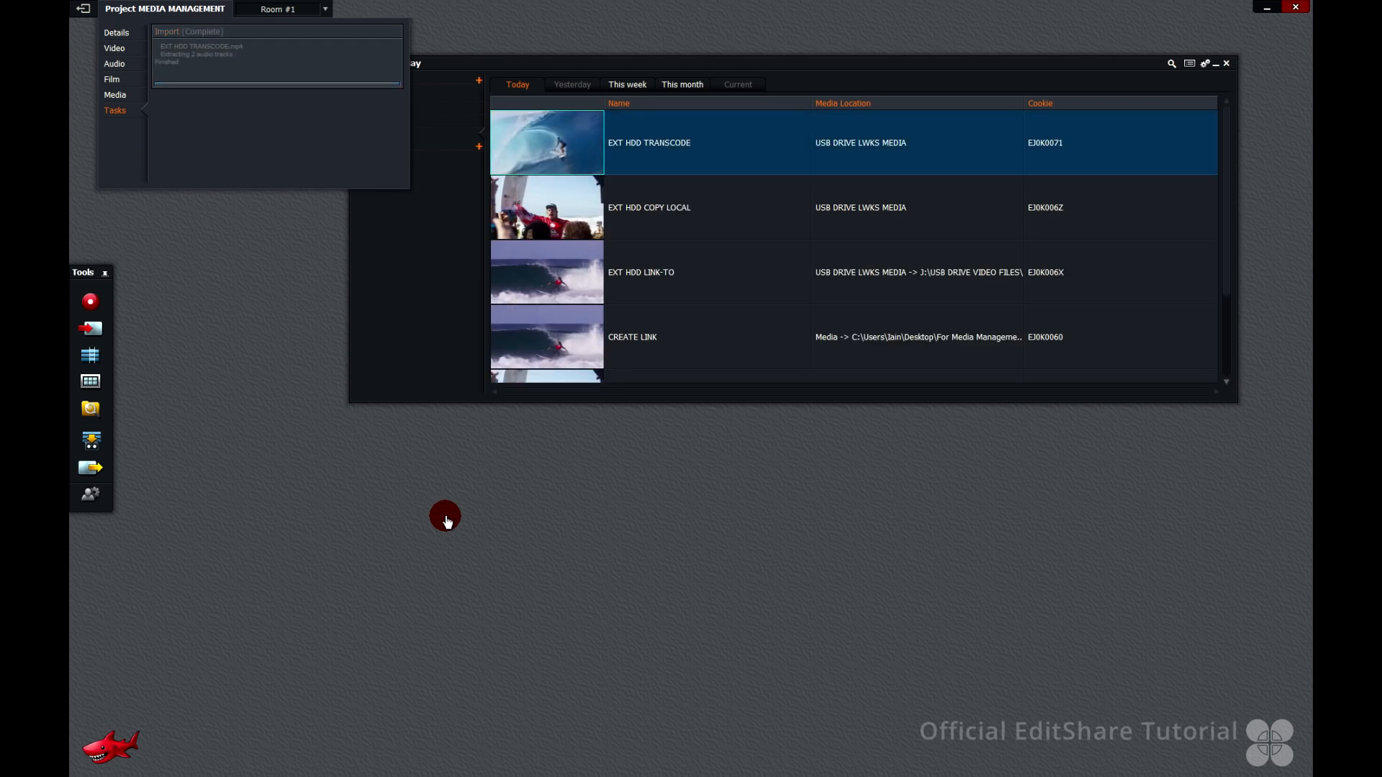
Exit Lightworks
{"action": "left_click", "coordinate": [1249, 269]}
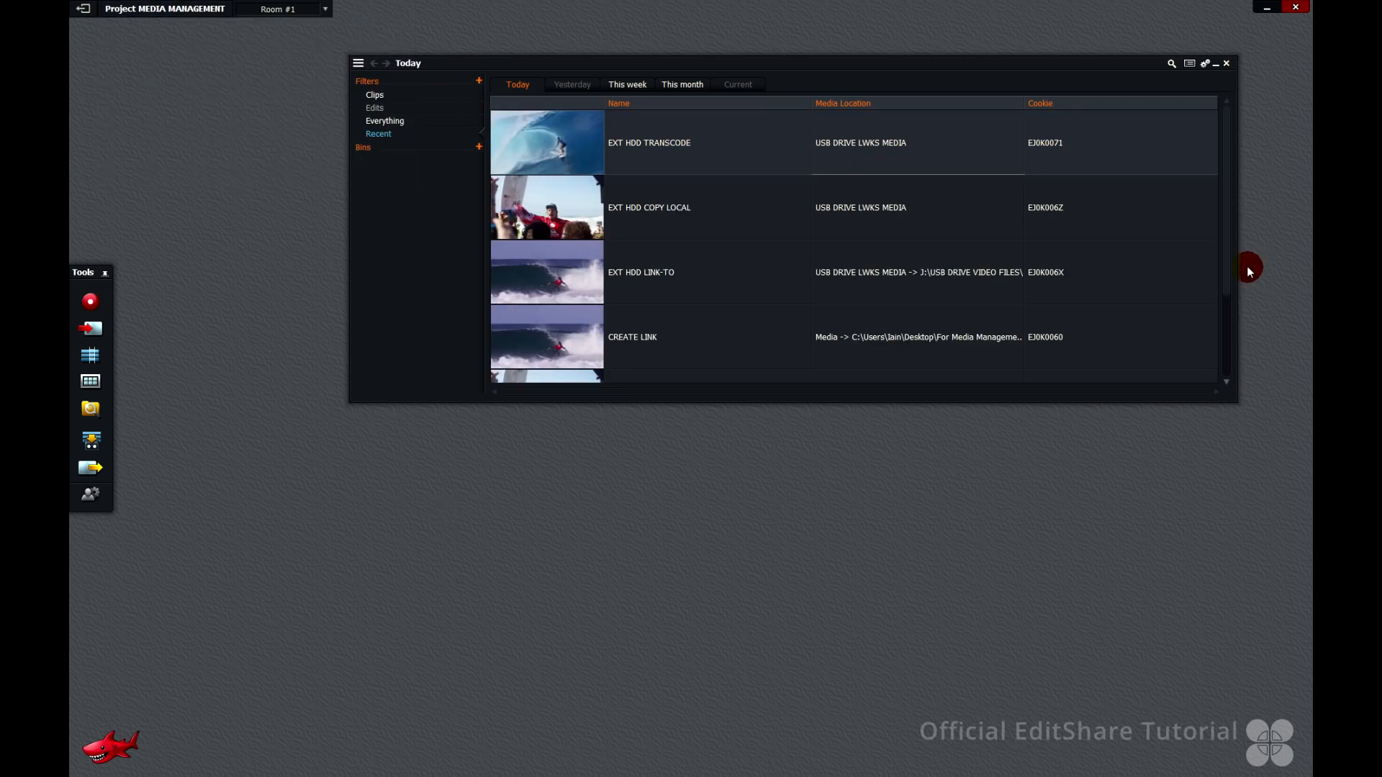
{"action": "left_click", "coordinate": [1297, 9]}
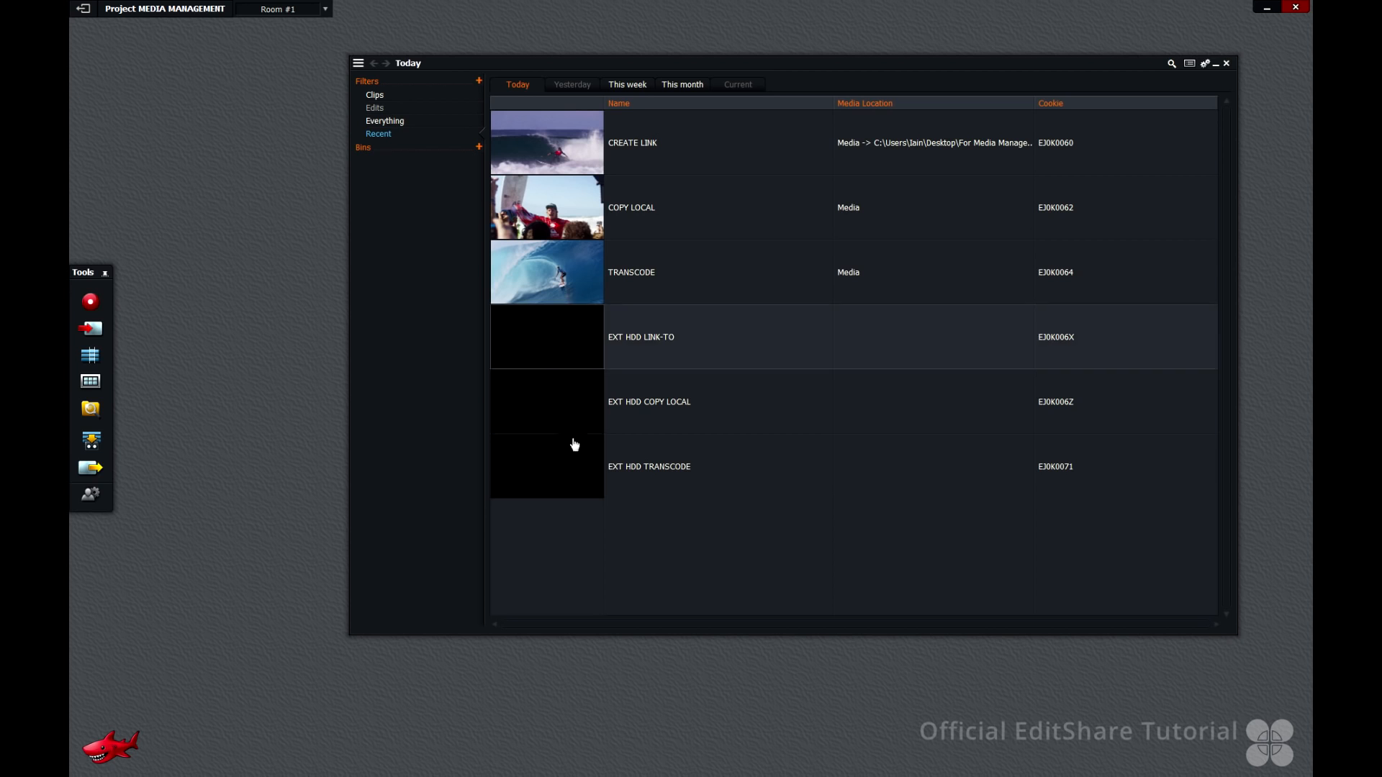
Select the three EXT HDD clips and check the project's media locations settings
{"action": "left_click", "coordinate": [570, 468], "text": "shift"}
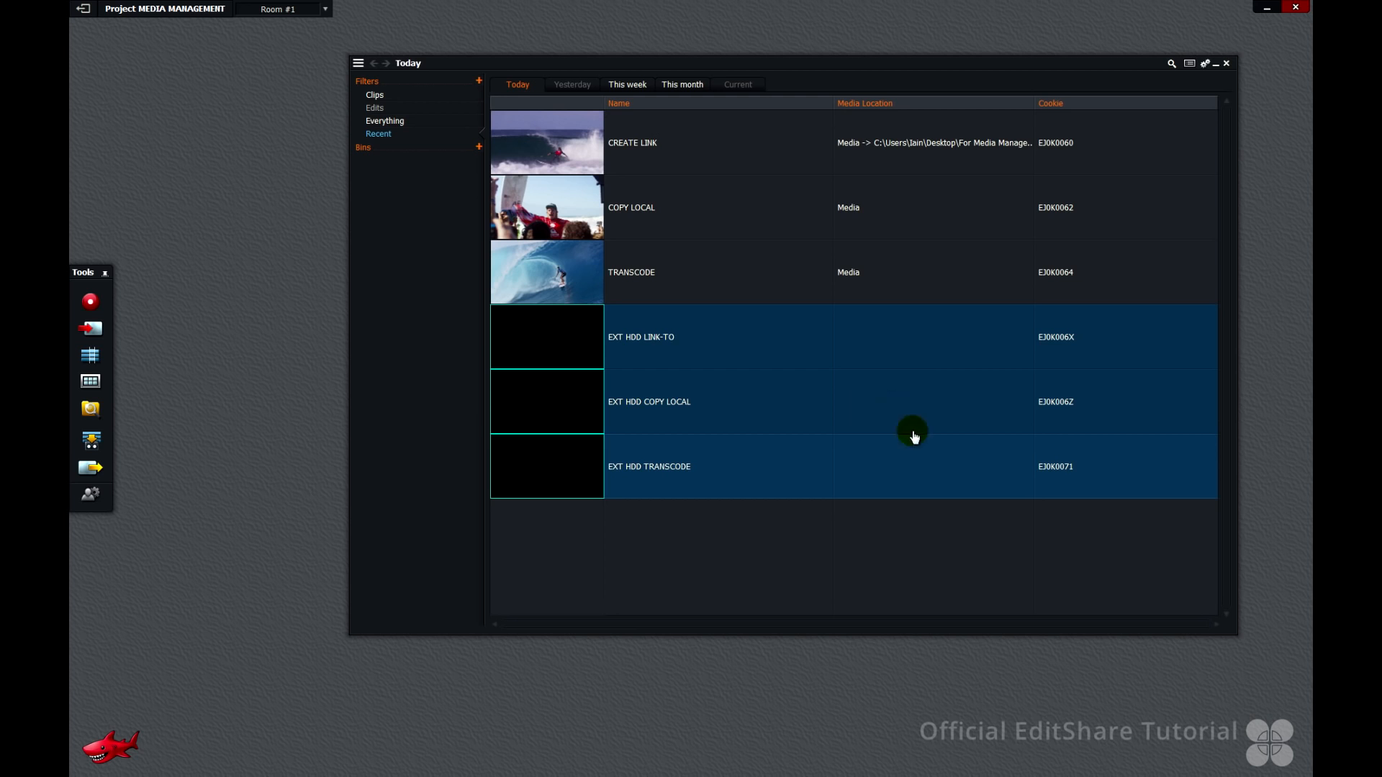
{"action": "left_click", "coordinate": [165, 9]}
{"action": "left_click", "coordinate": [116, 95]}
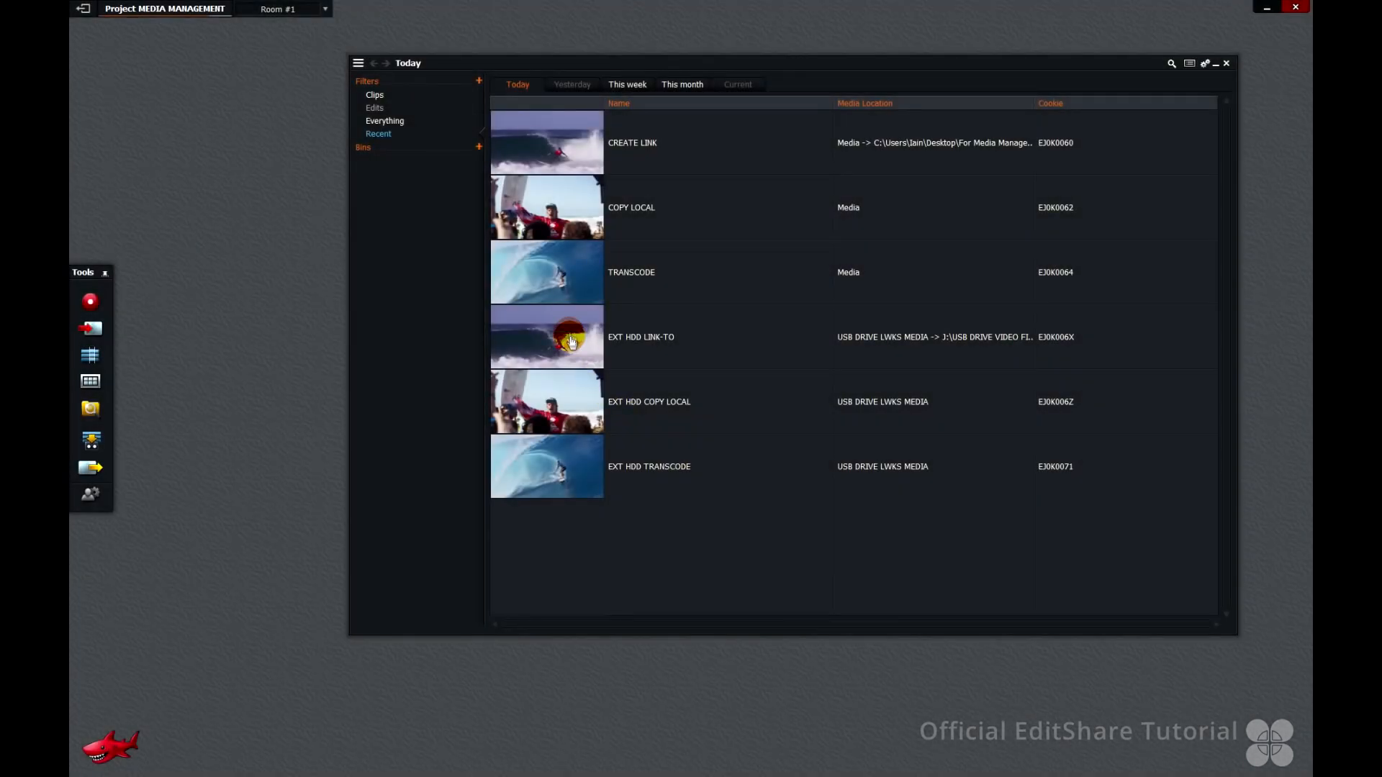
{"action": "left_click", "coordinate": [571, 341]}
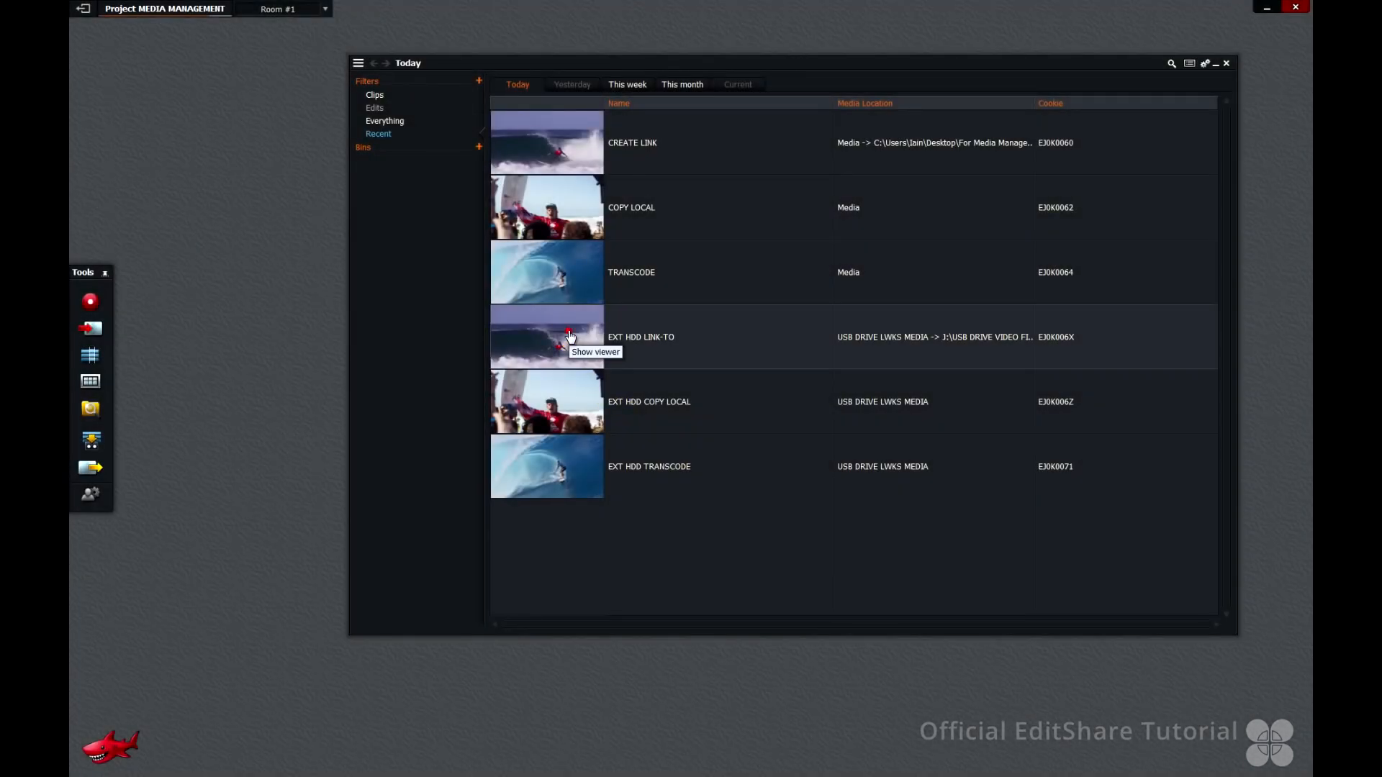
Change the ICC-GV external drive's letter to K in Disk Management
{"action": "left_click", "coordinate": [578, 482], "text": "shift"}
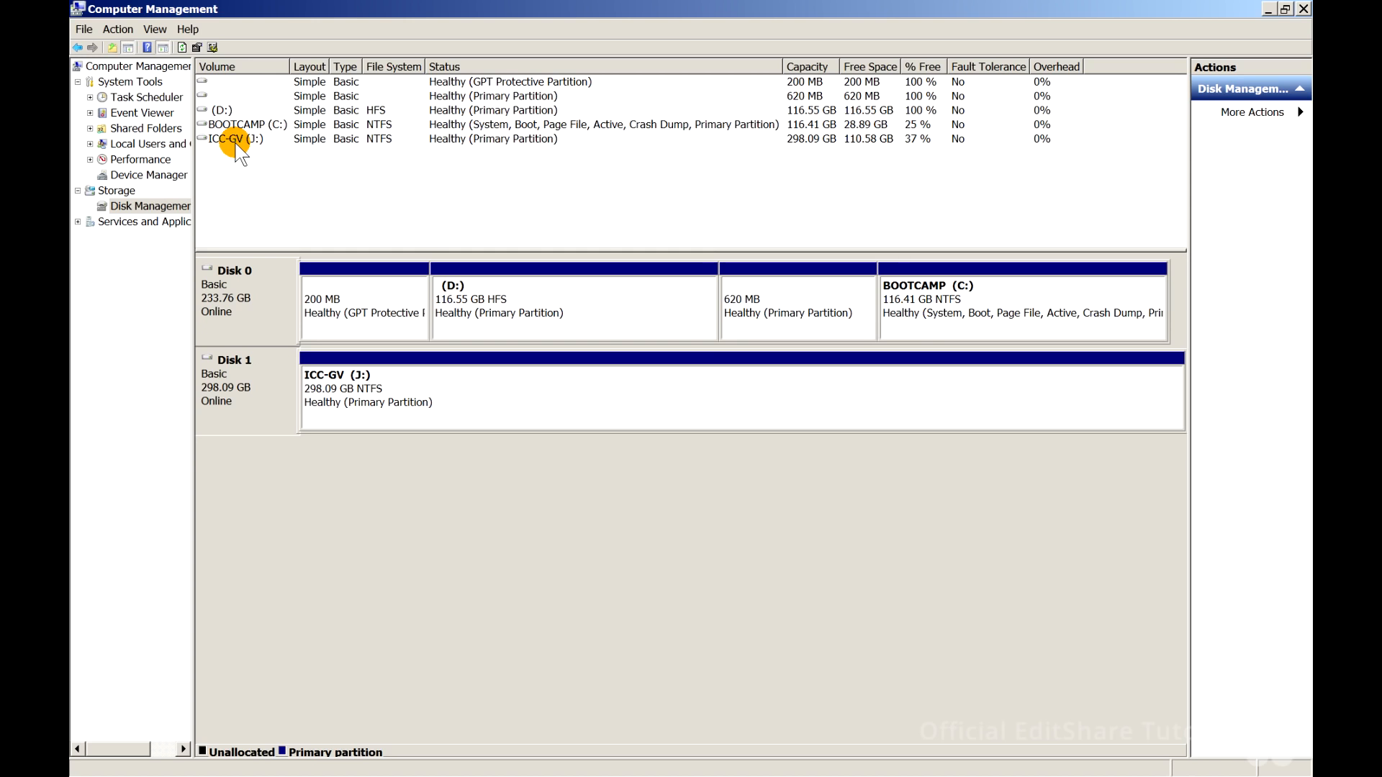
{"action": "right_click", "coordinate": [236, 146]}
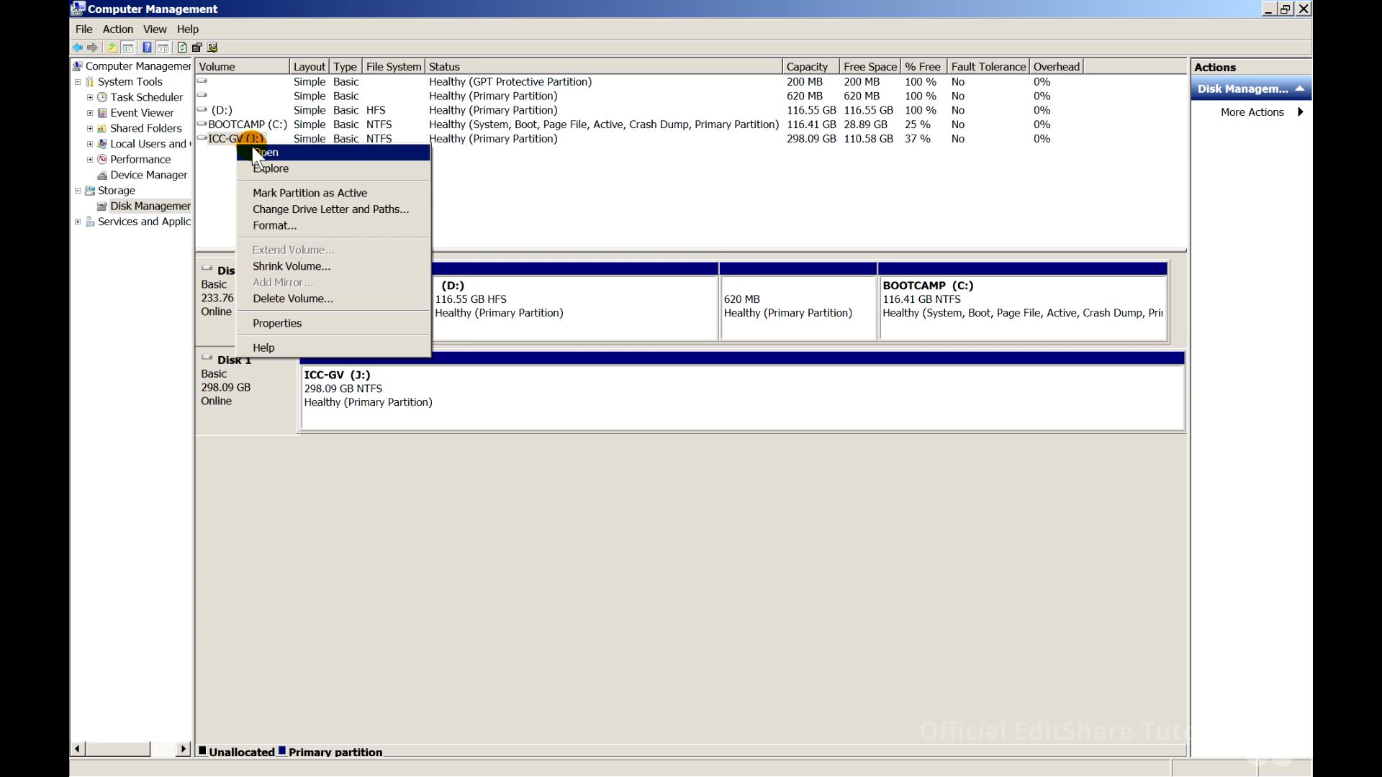
{"action": "left_click", "coordinate": [286, 208]}
{"action": "left_click", "coordinate": [856, 358]}
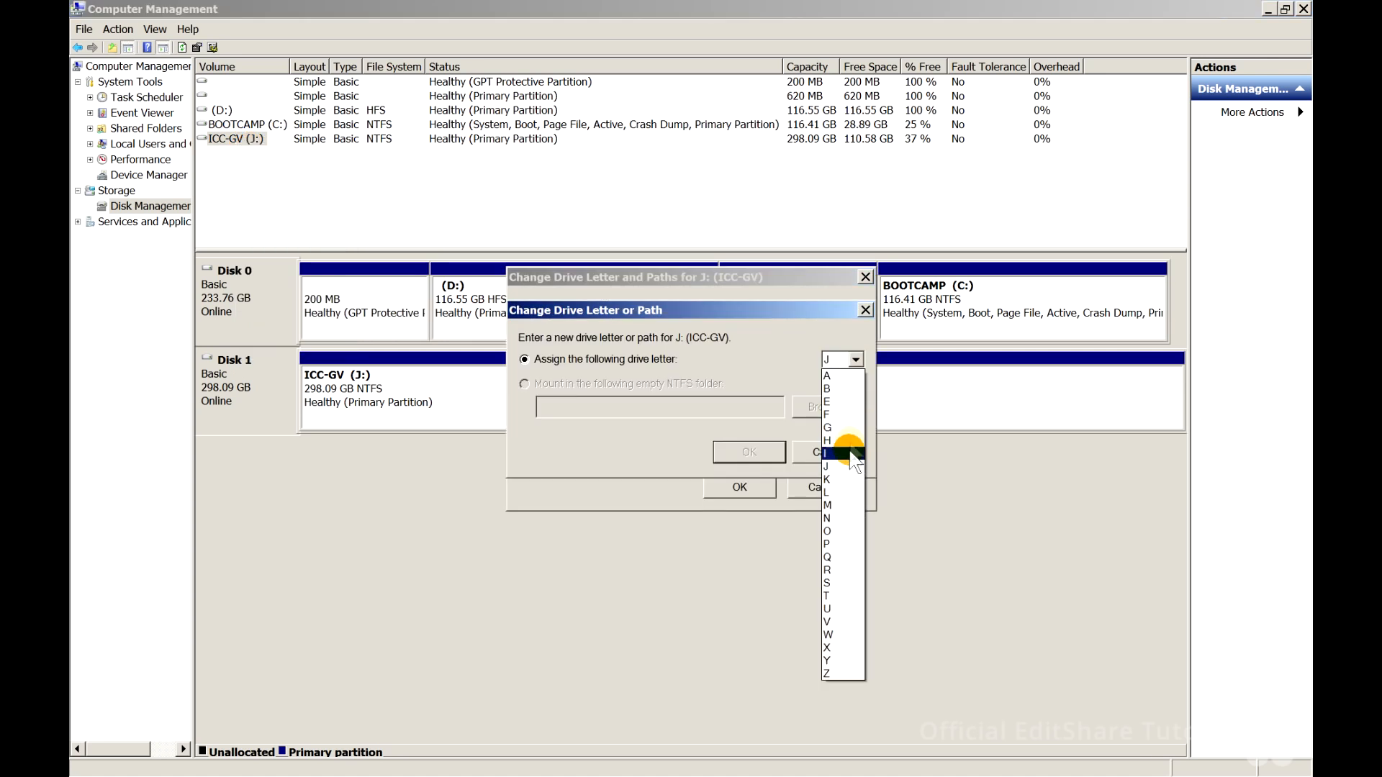
{"action": "left_click", "coordinate": [844, 480]}
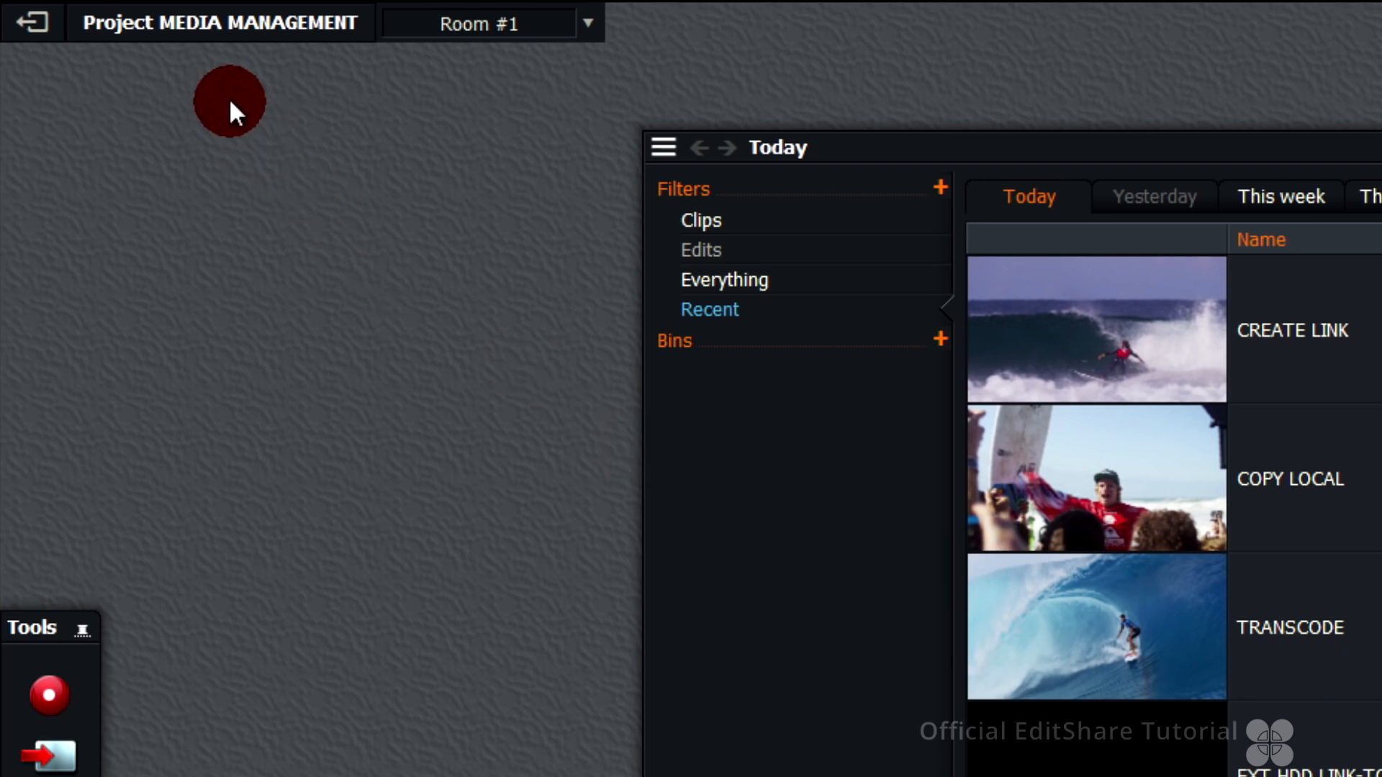
Add the USB DRIVE LWKS MEDIA folder on the K: drive as a project media location
{"action": "left_click", "coordinate": [242, 35]}
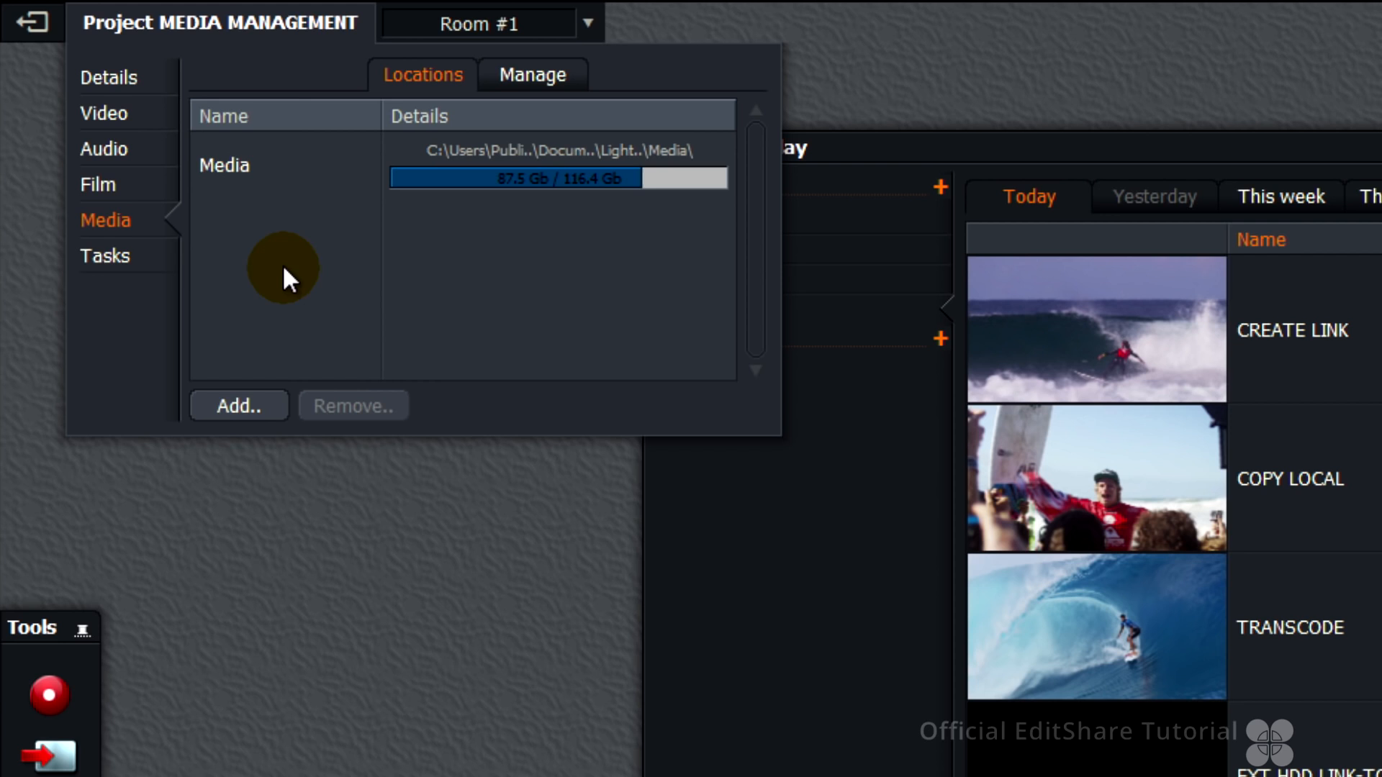
{"action": "left_click", "coordinate": [244, 417]}
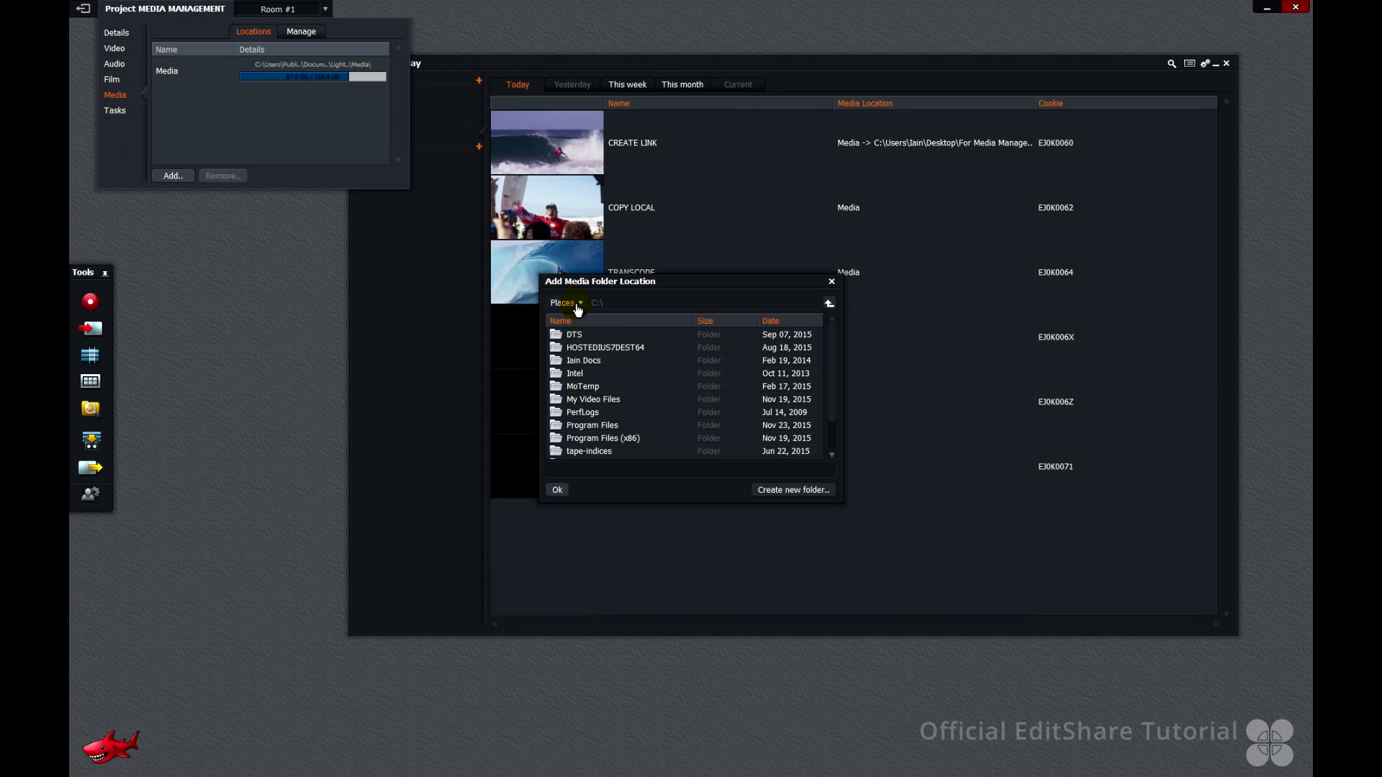
{"action": "left_click", "coordinate": [575, 303]}
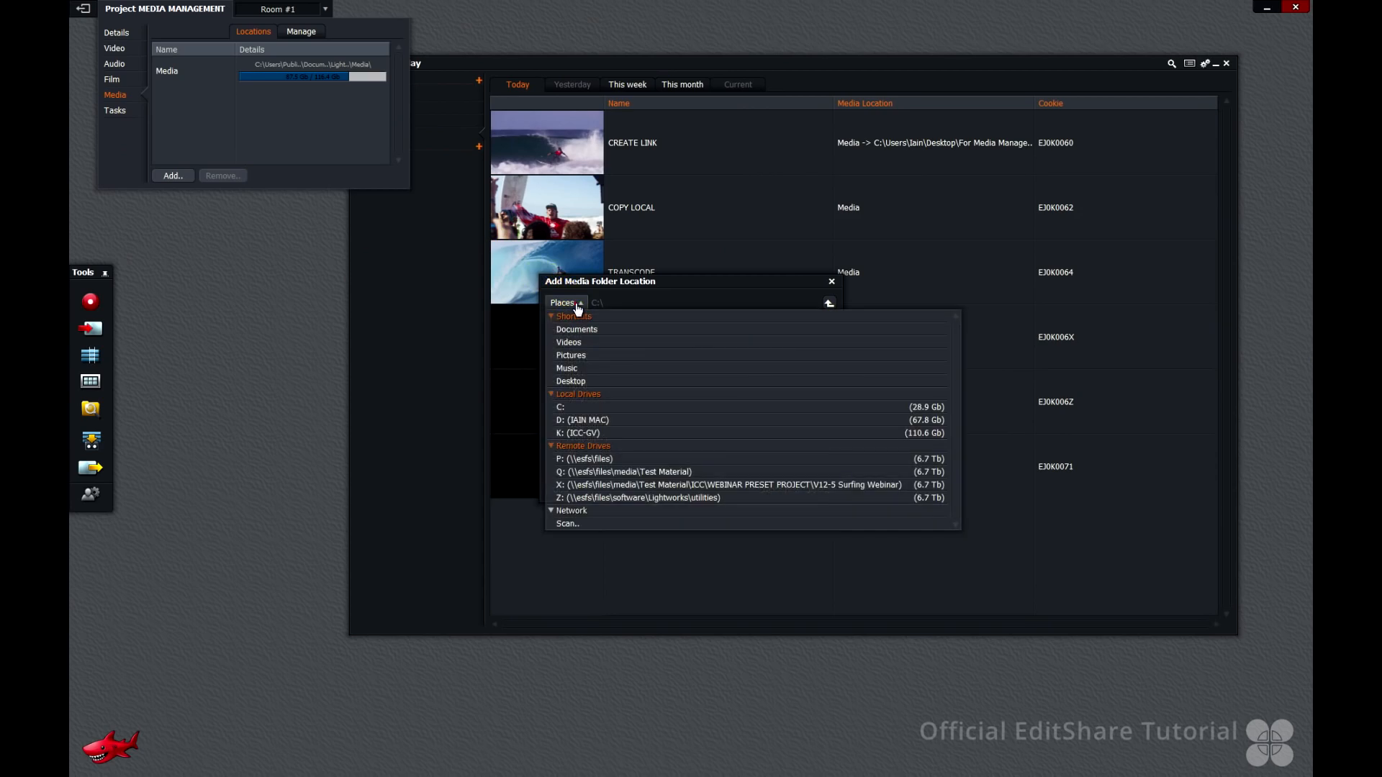
{"action": "left_click", "coordinate": [581, 434]}
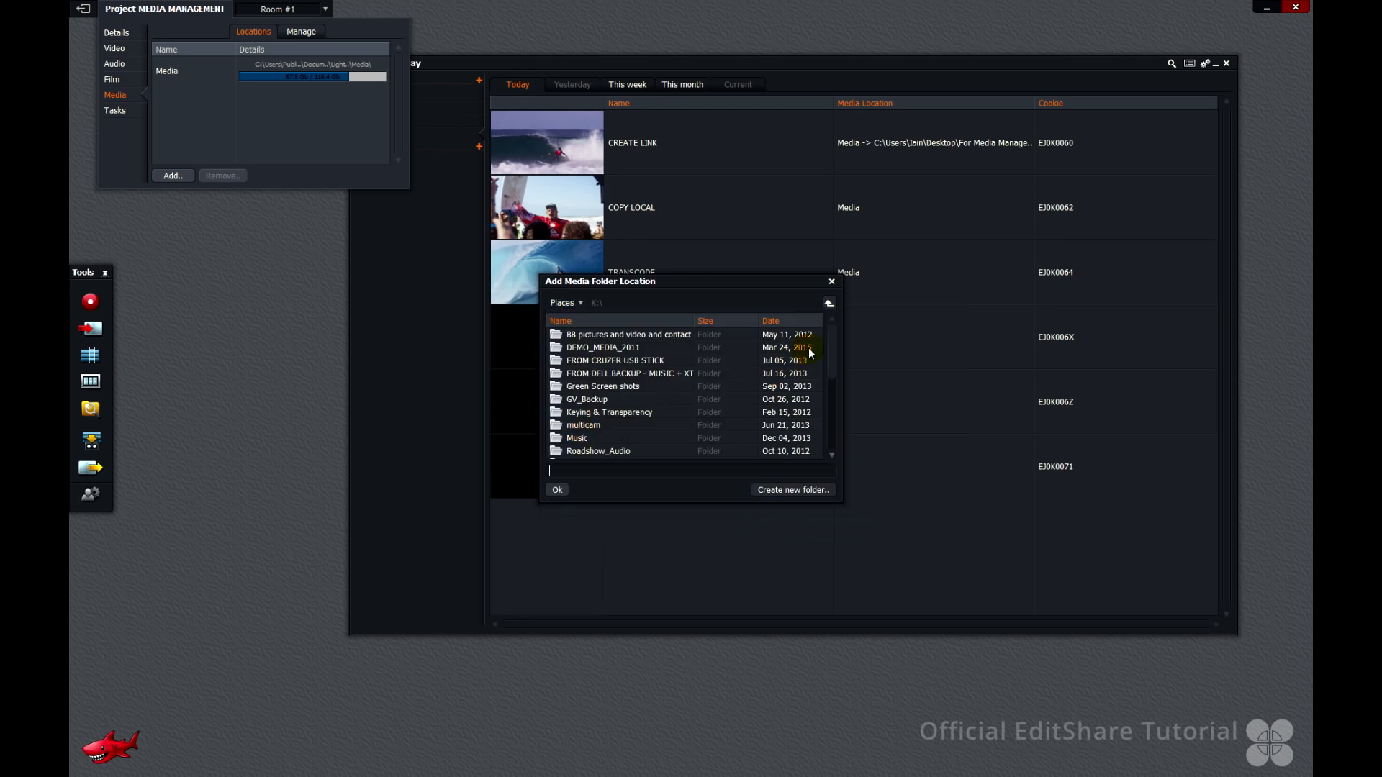
{"action": "left_click_drag", "start_coordinate": [831, 344], "coordinate": [827, 425]}
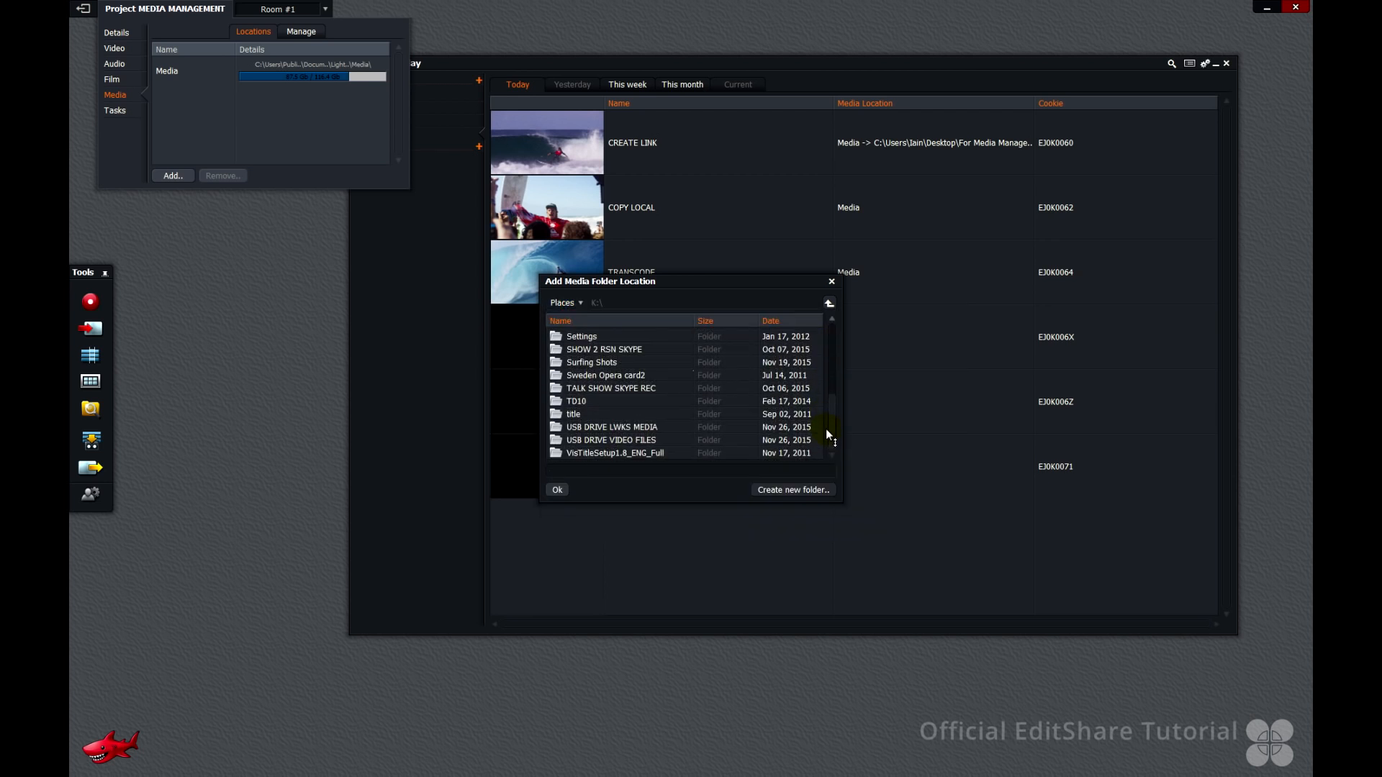
{"action": "left_click", "coordinate": [613, 427]}
{"action": "left_click", "coordinate": [558, 491]}
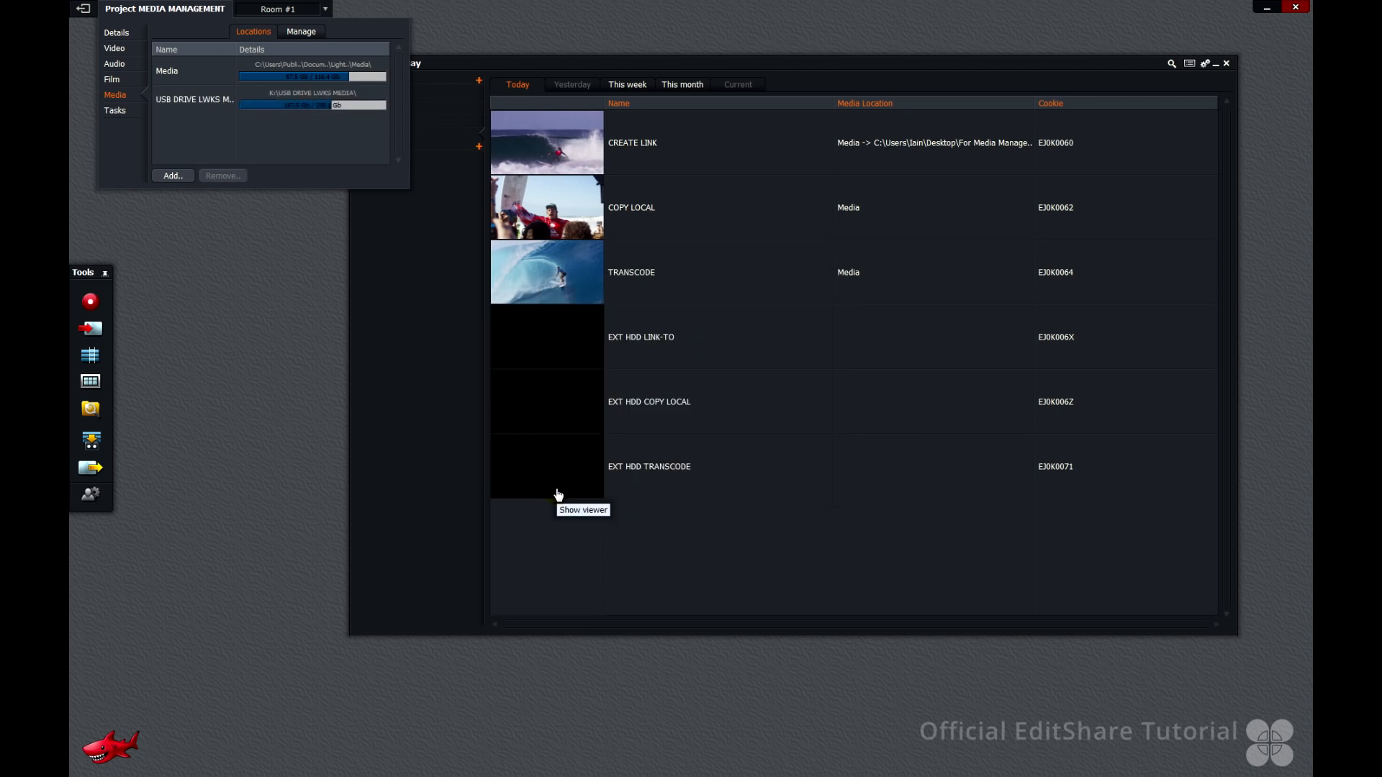
Restart Lightworks and relink the offline EXT HDD LINK-TO clip to the K:\USB DRIVE VIDEO FILES folder
{"action": "left_click", "coordinate": [1296, 10]}
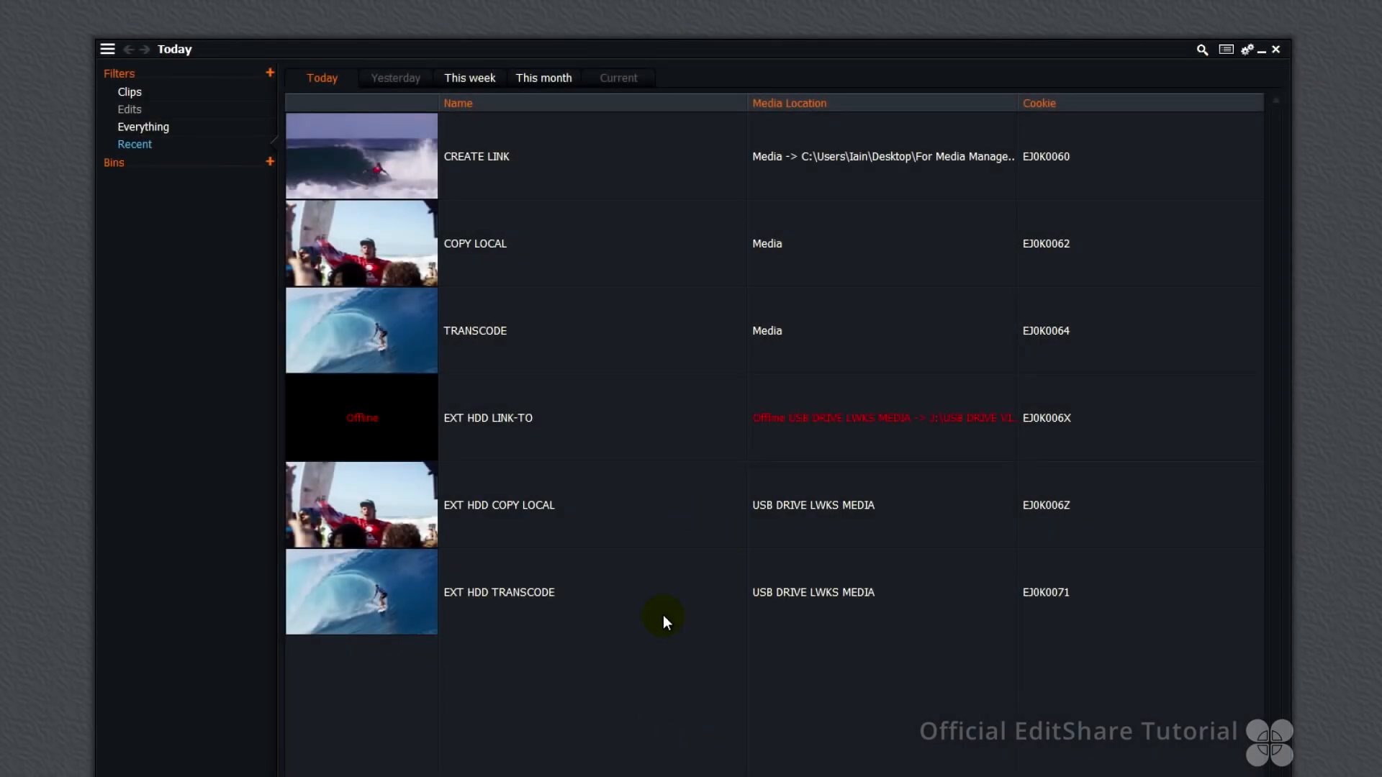
{"action": "mouse_move", "coordinate": [928, 450]}
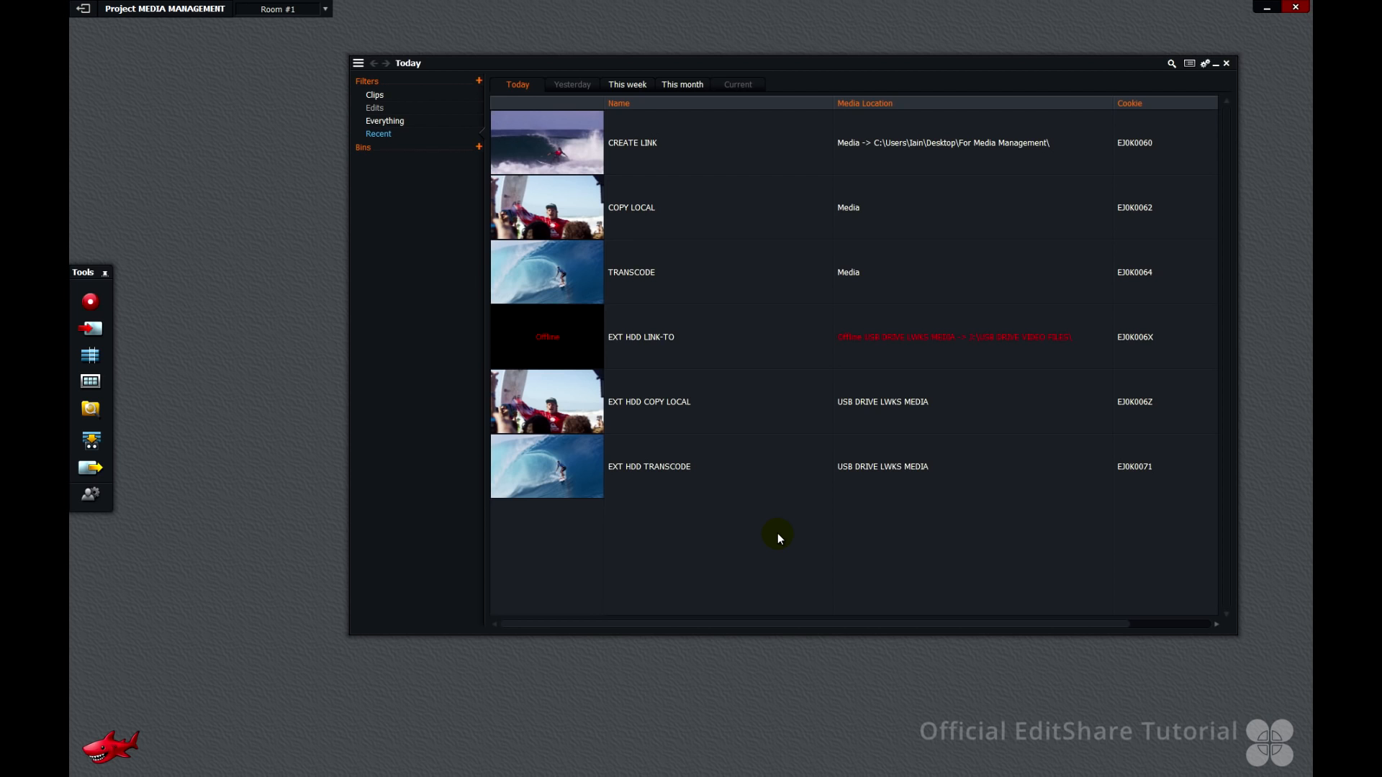
{"action": "right_click", "coordinate": [798, 526]}
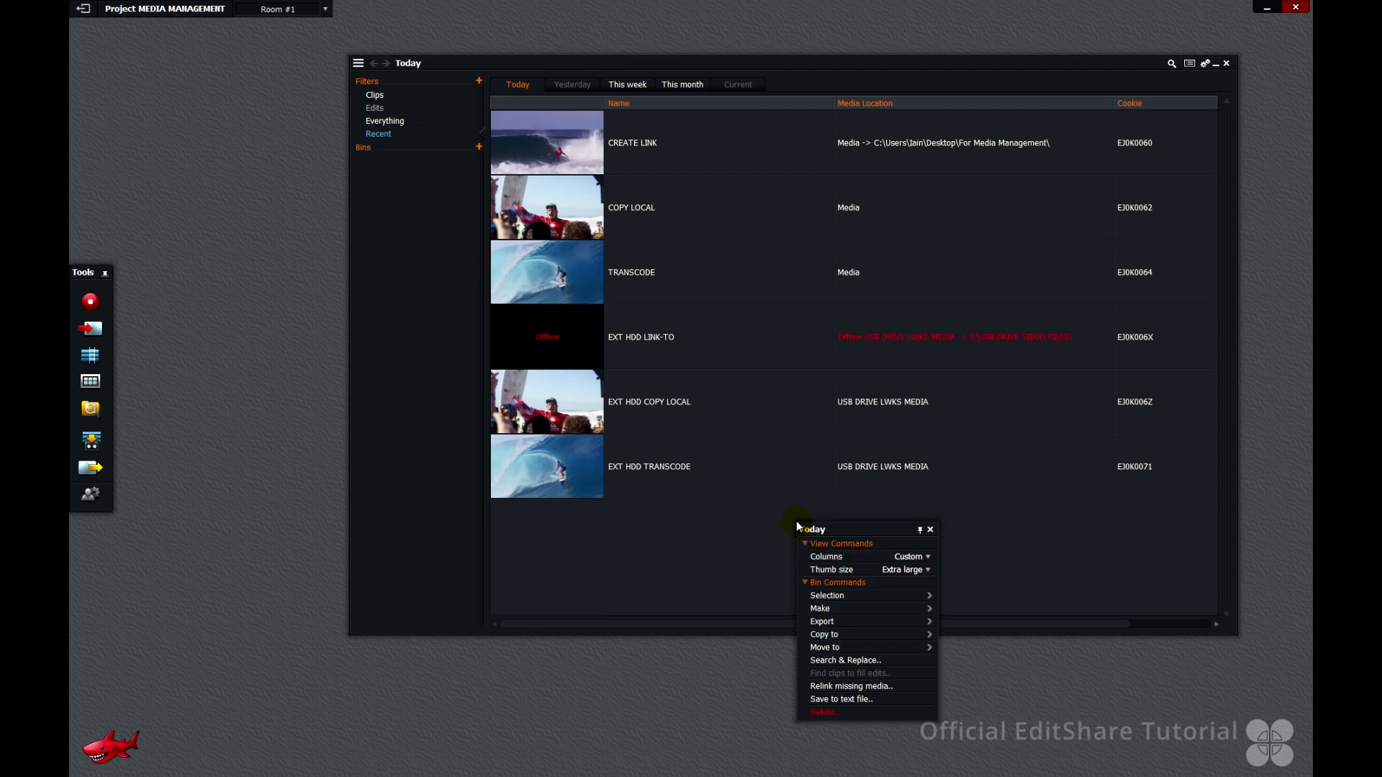
{"action": "left_click", "coordinate": [874, 687]}
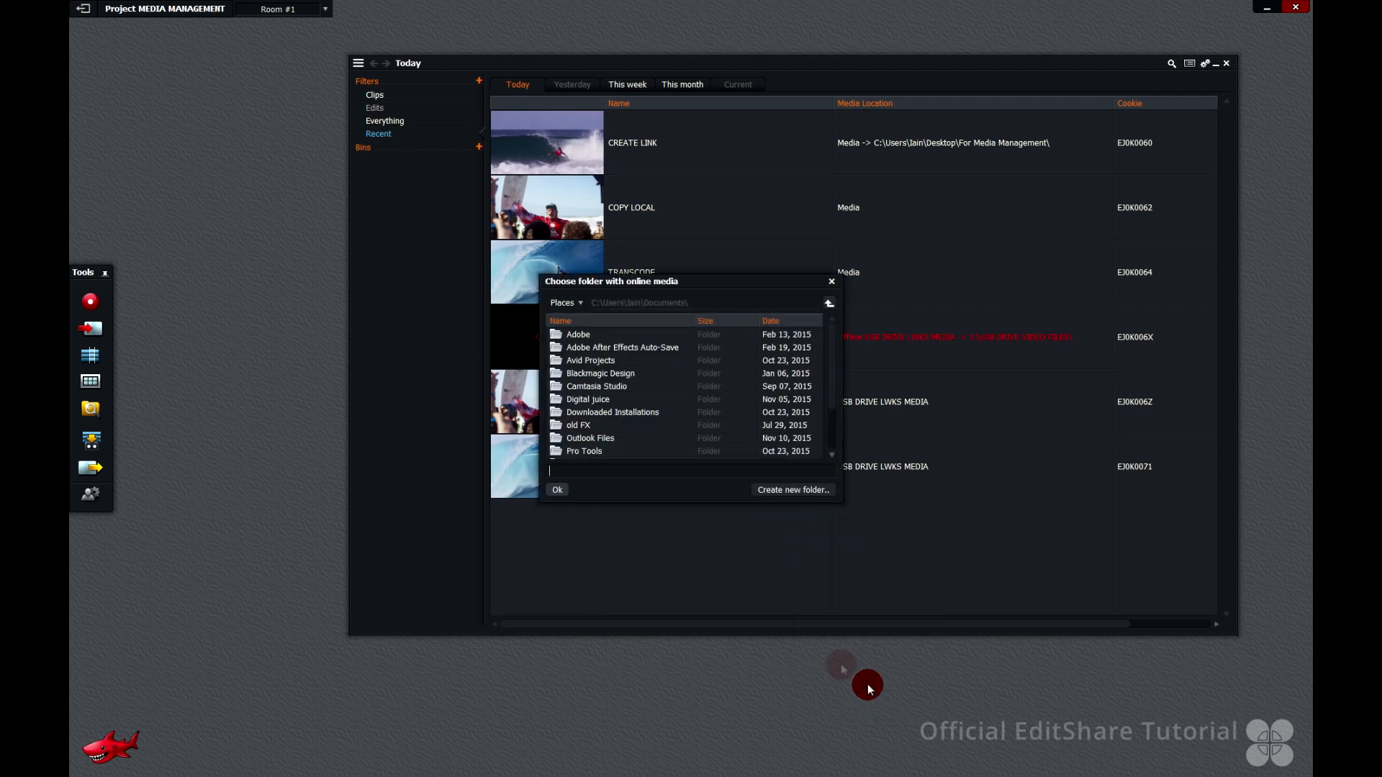
{"action": "left_click", "coordinate": [565, 304]}
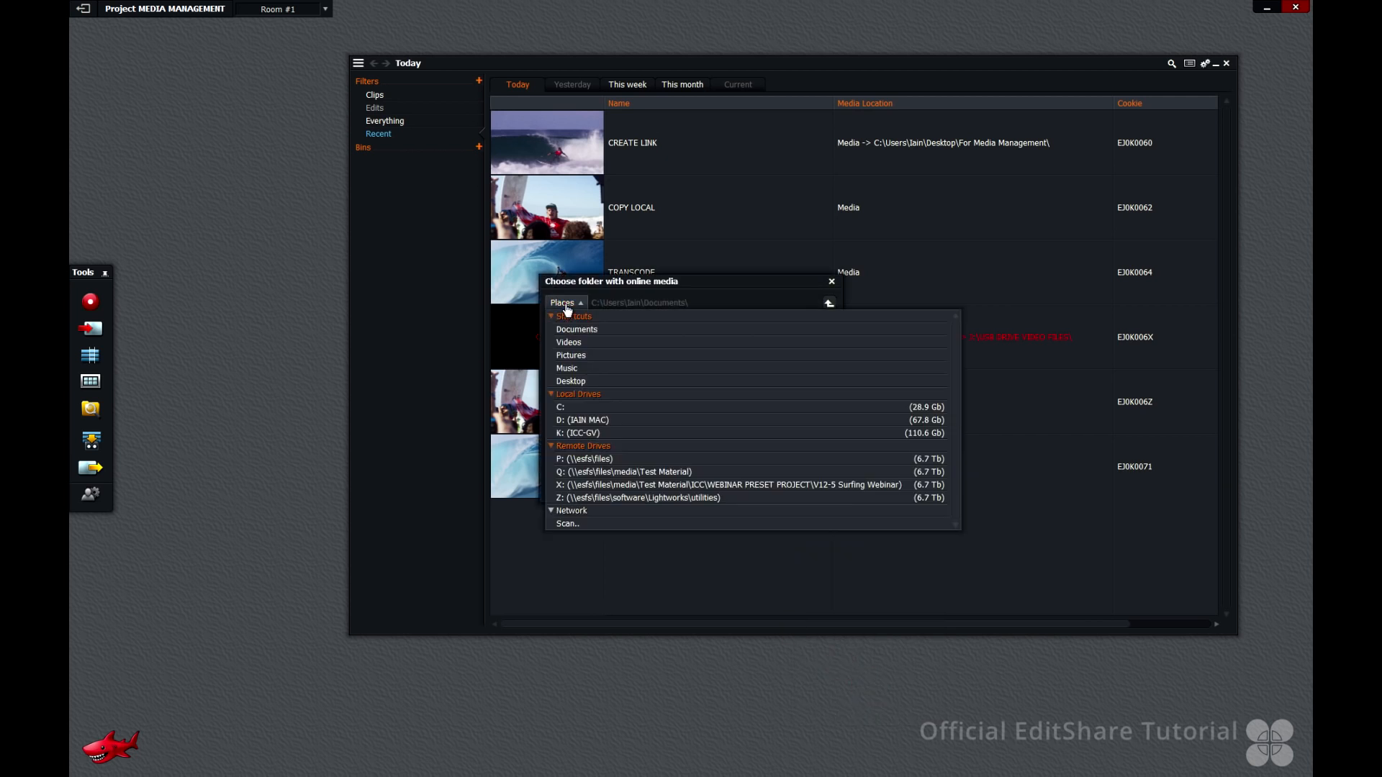
{"action": "left_click", "coordinate": [592, 434]}
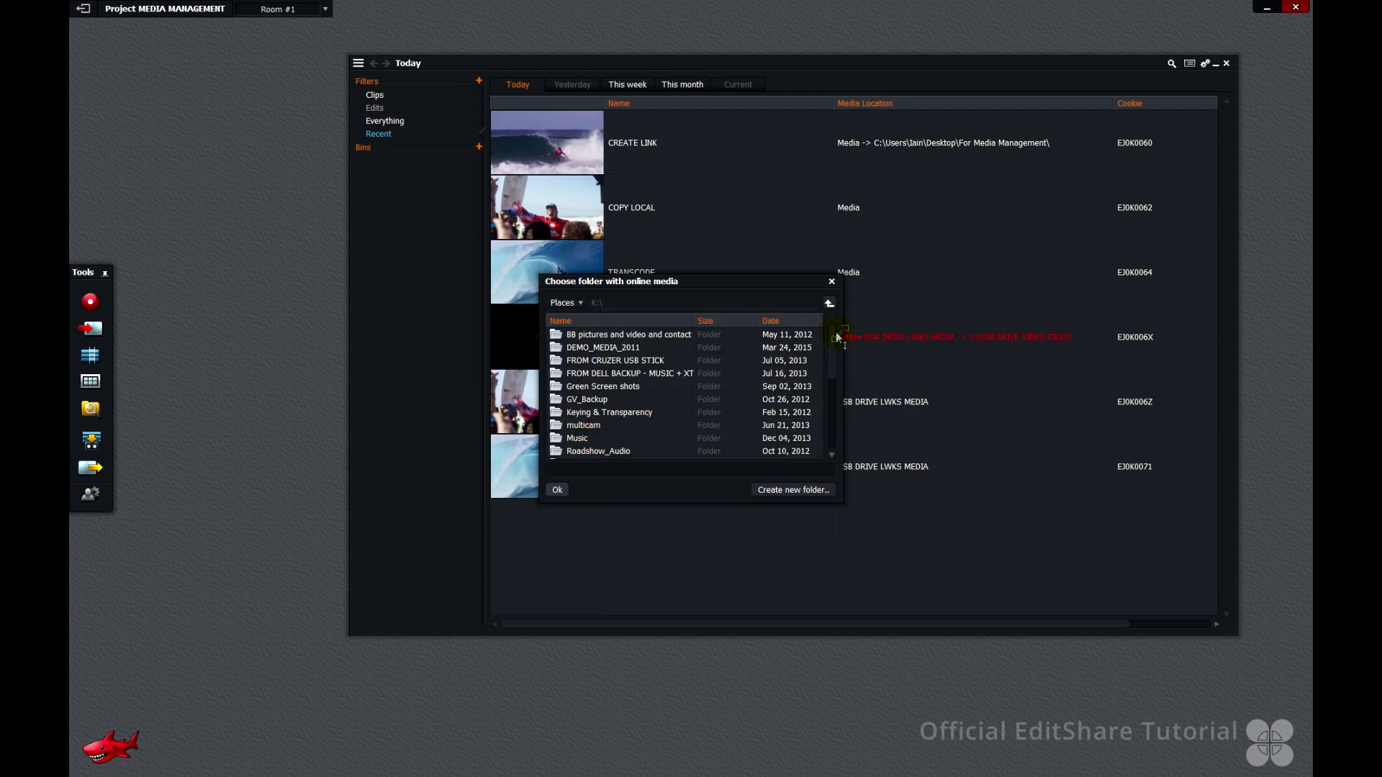
{"action": "left_click_drag", "start_coordinate": [831, 331], "coordinate": [835, 416]}
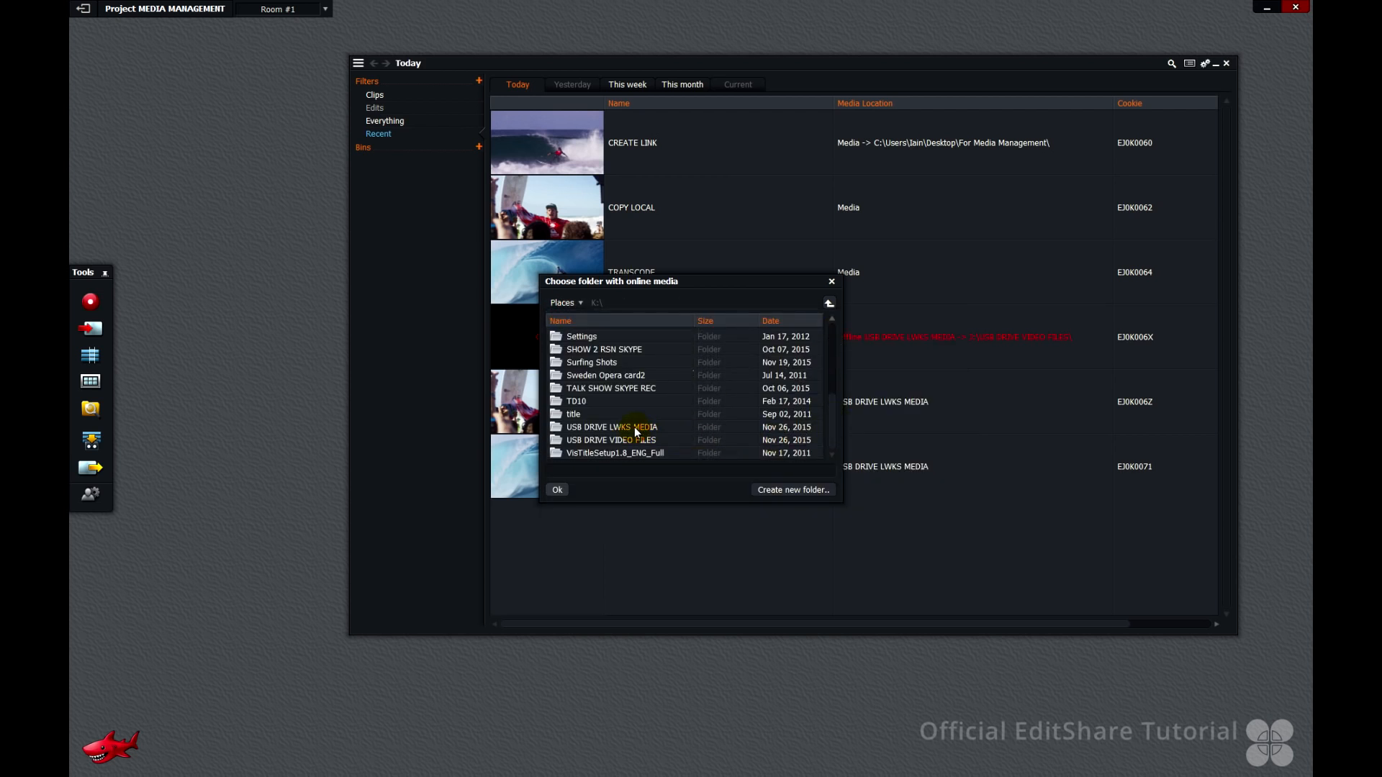
{"action": "left_click", "coordinate": [675, 441]}
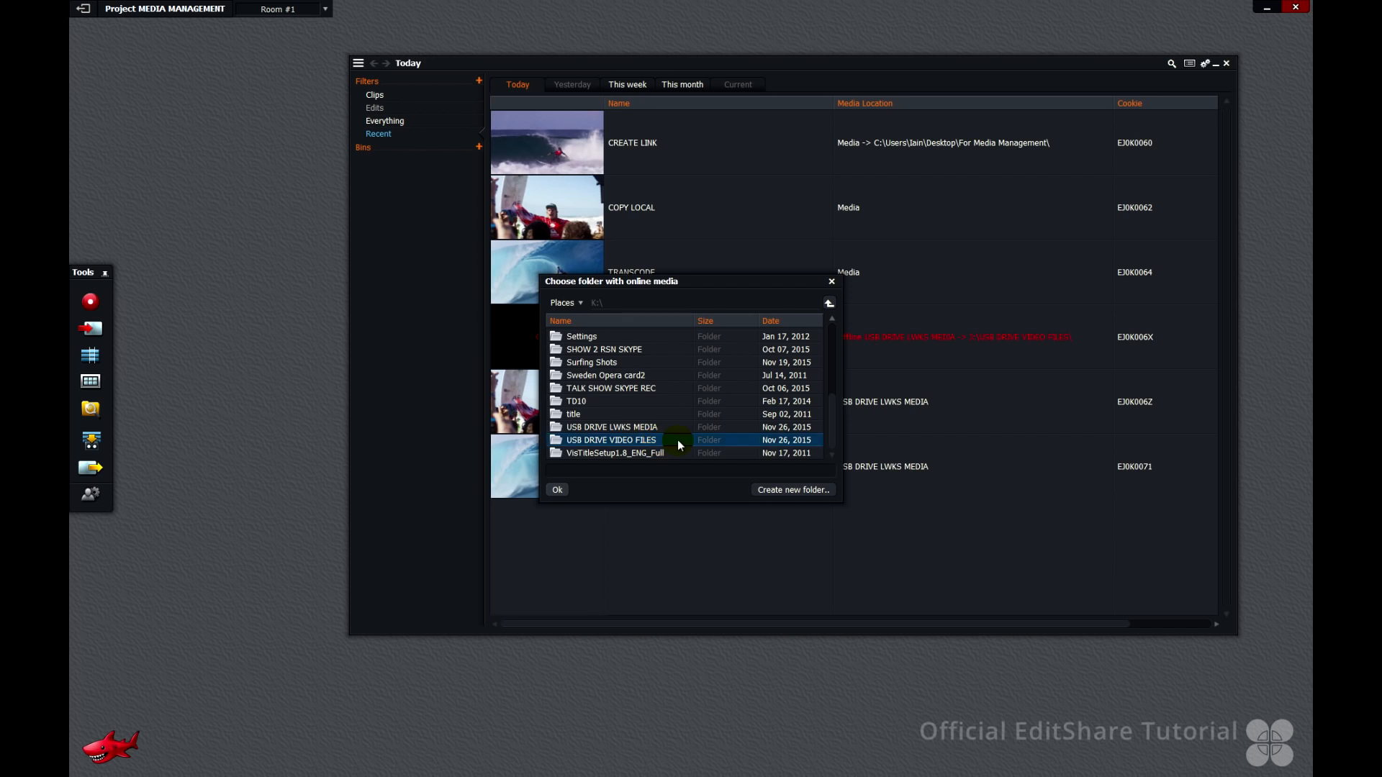
{"action": "double_click", "coordinate": [677, 441]}
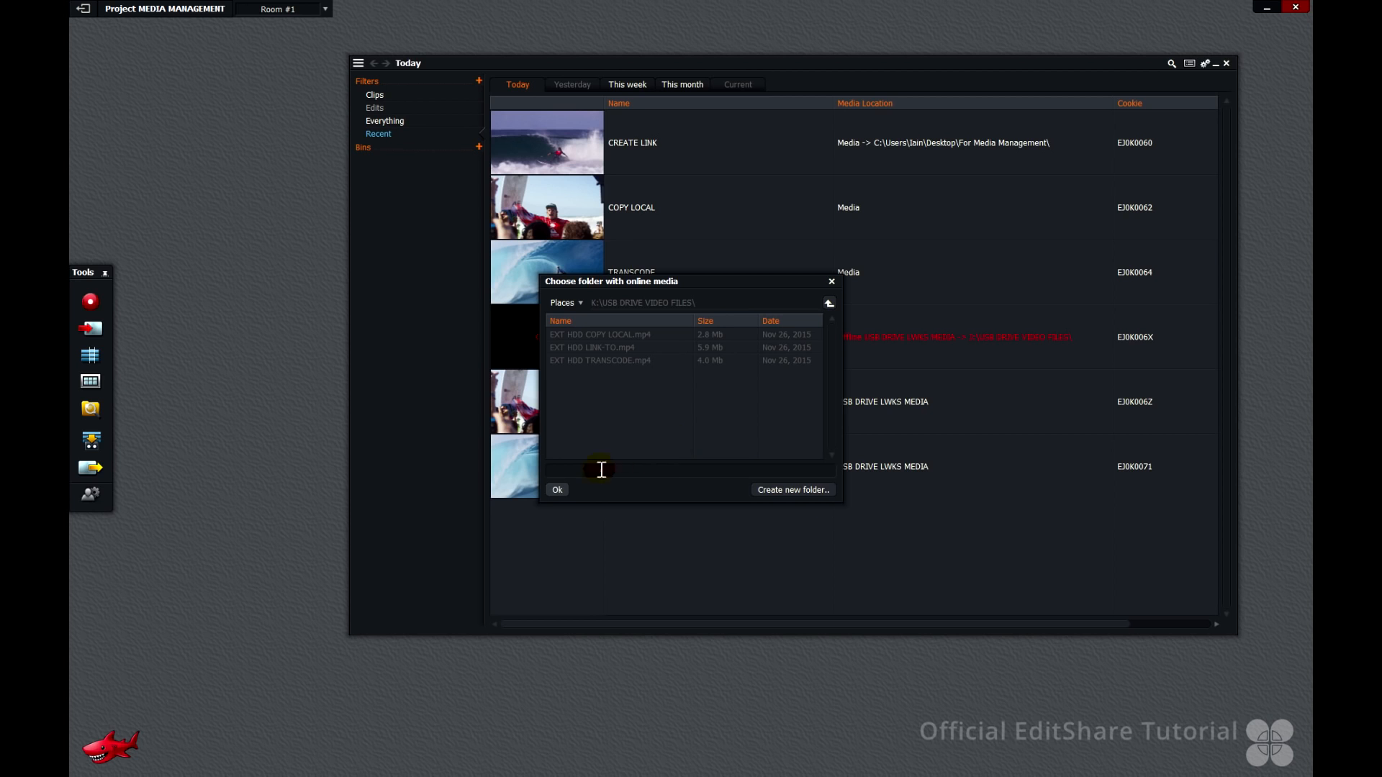
{"action": "left_click", "coordinate": [559, 490]}
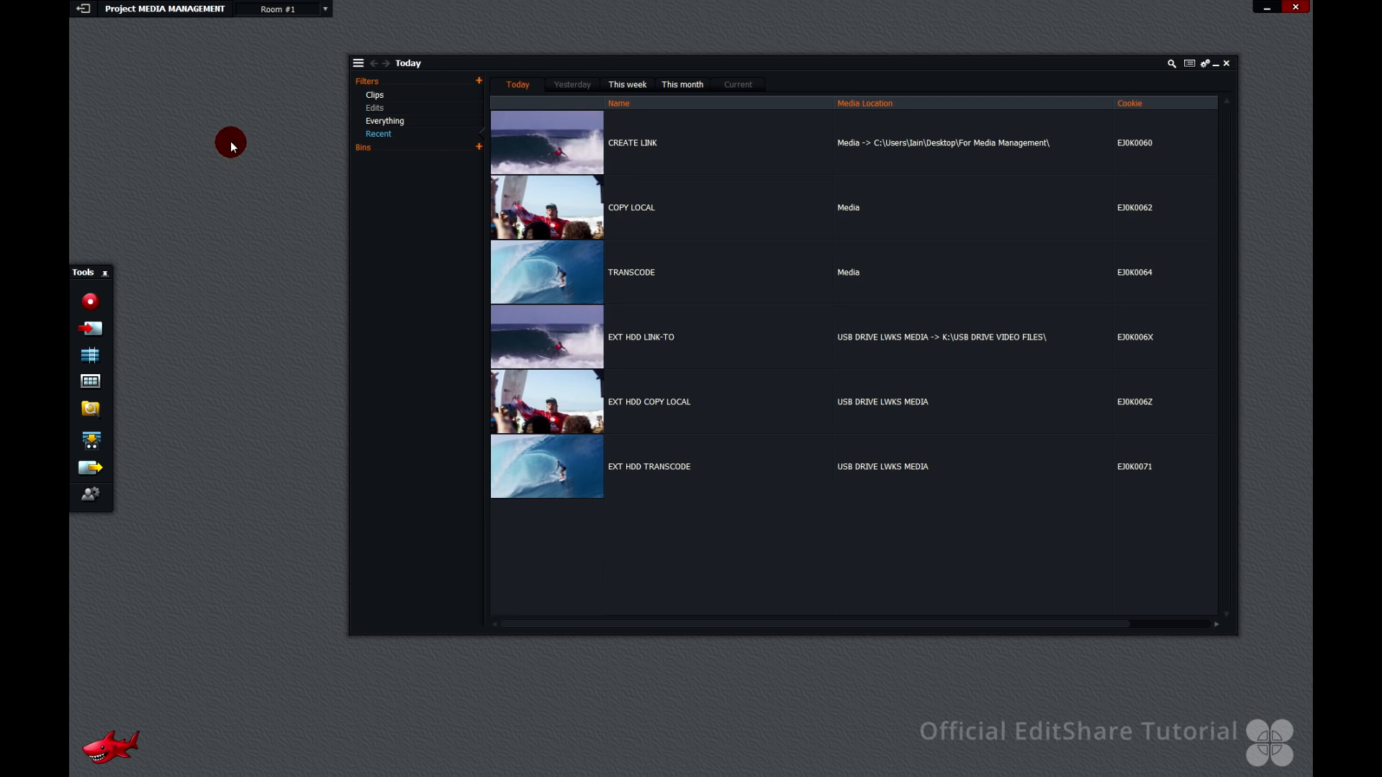
Check the project's location details and open the project's DefNetDrive.txt file to examine its media paths
{"action": "left_click", "coordinate": [185, 9]}
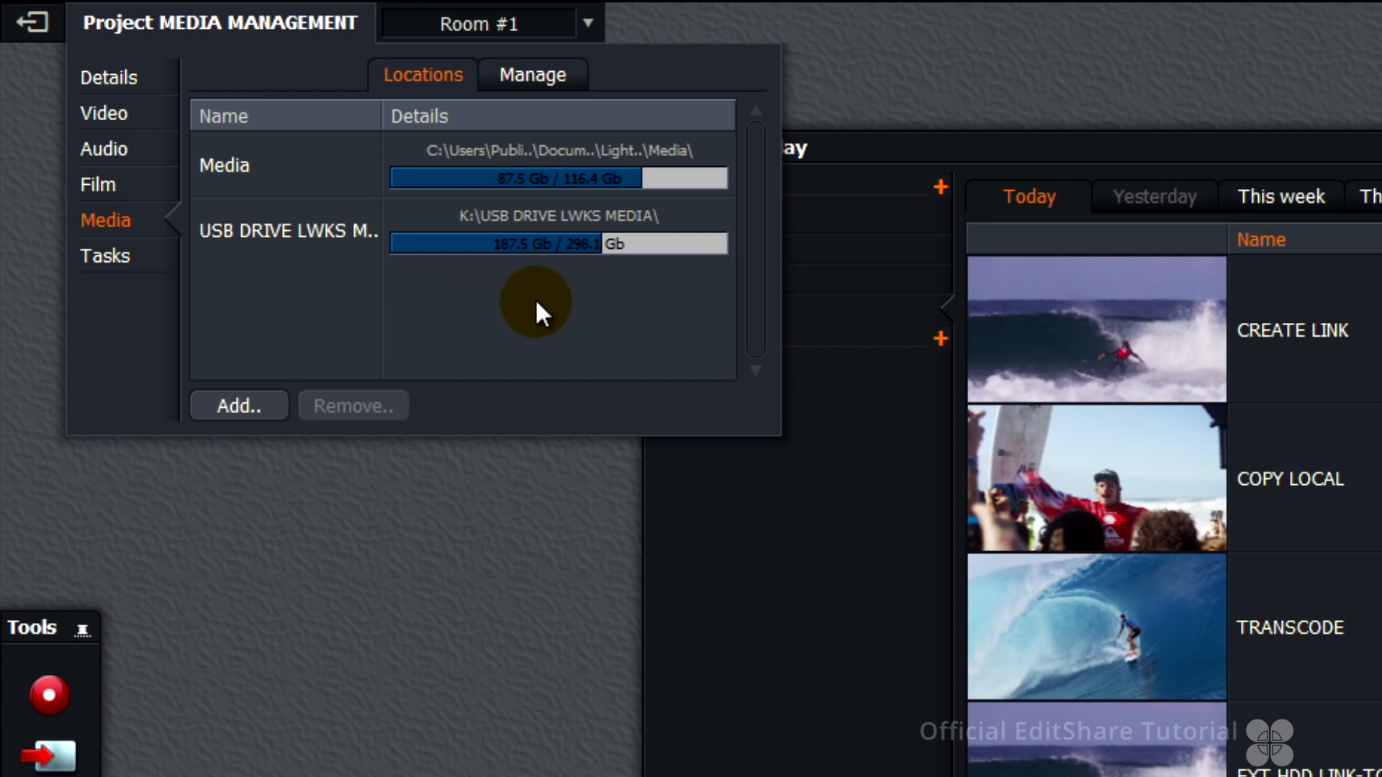
{"action": "left_click", "coordinate": [125, 85]}
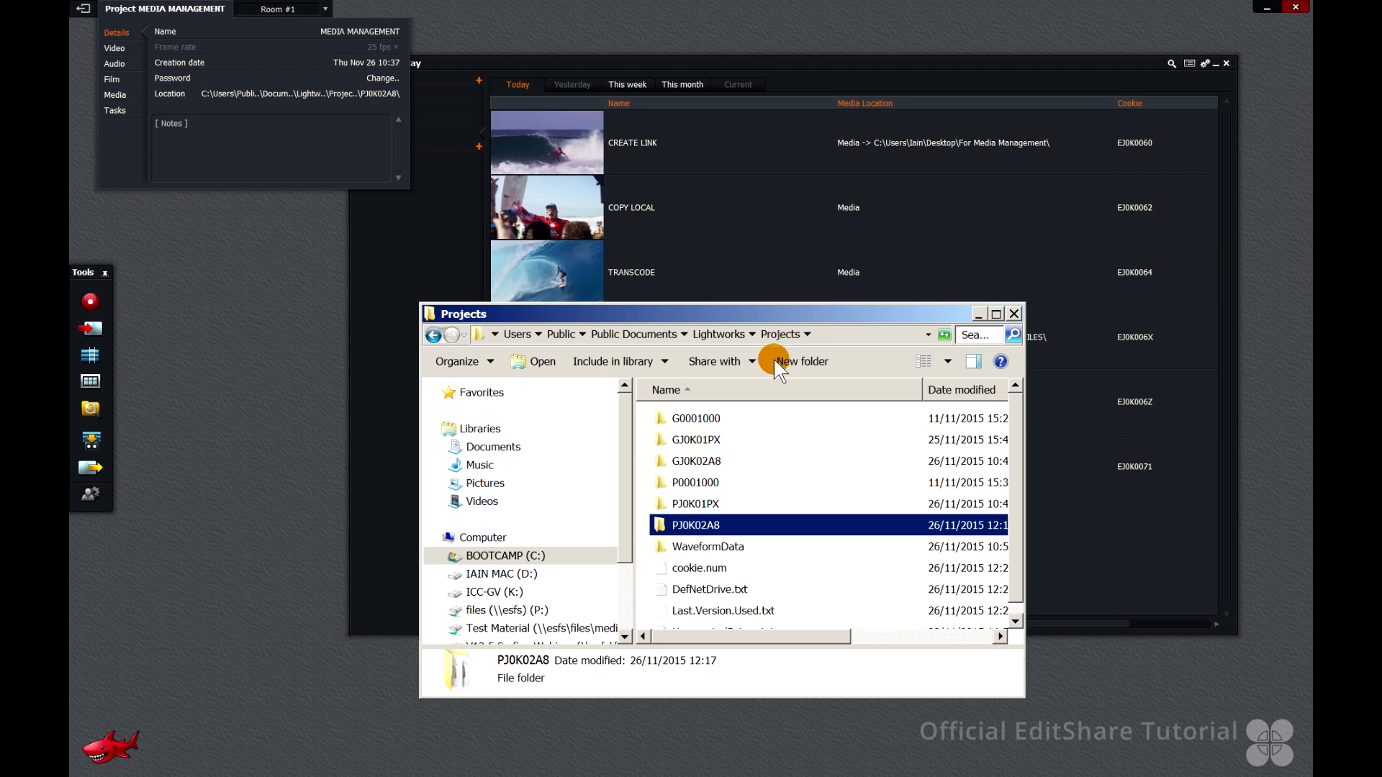
{"action": "double_click", "coordinate": [719, 590]}
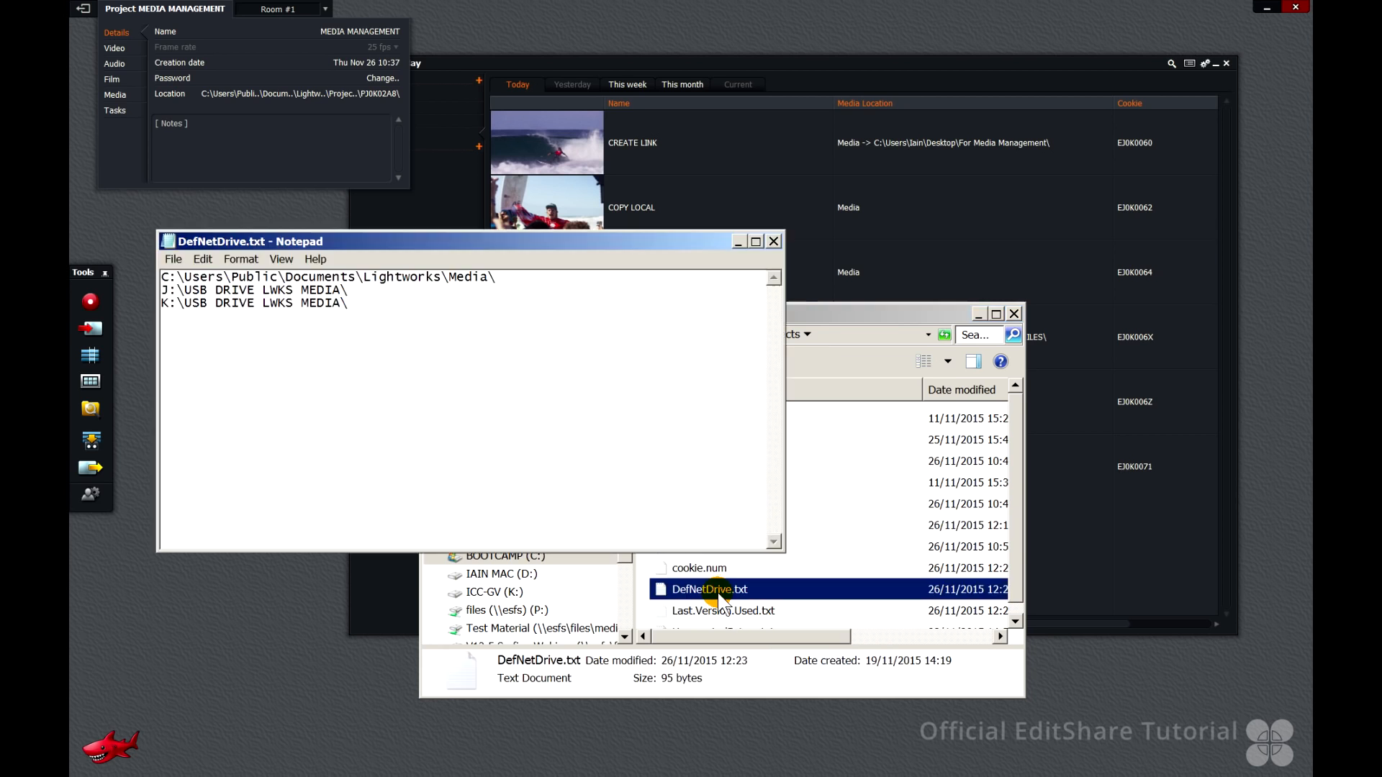
{"action": "left_click", "coordinate": [506, 290]}
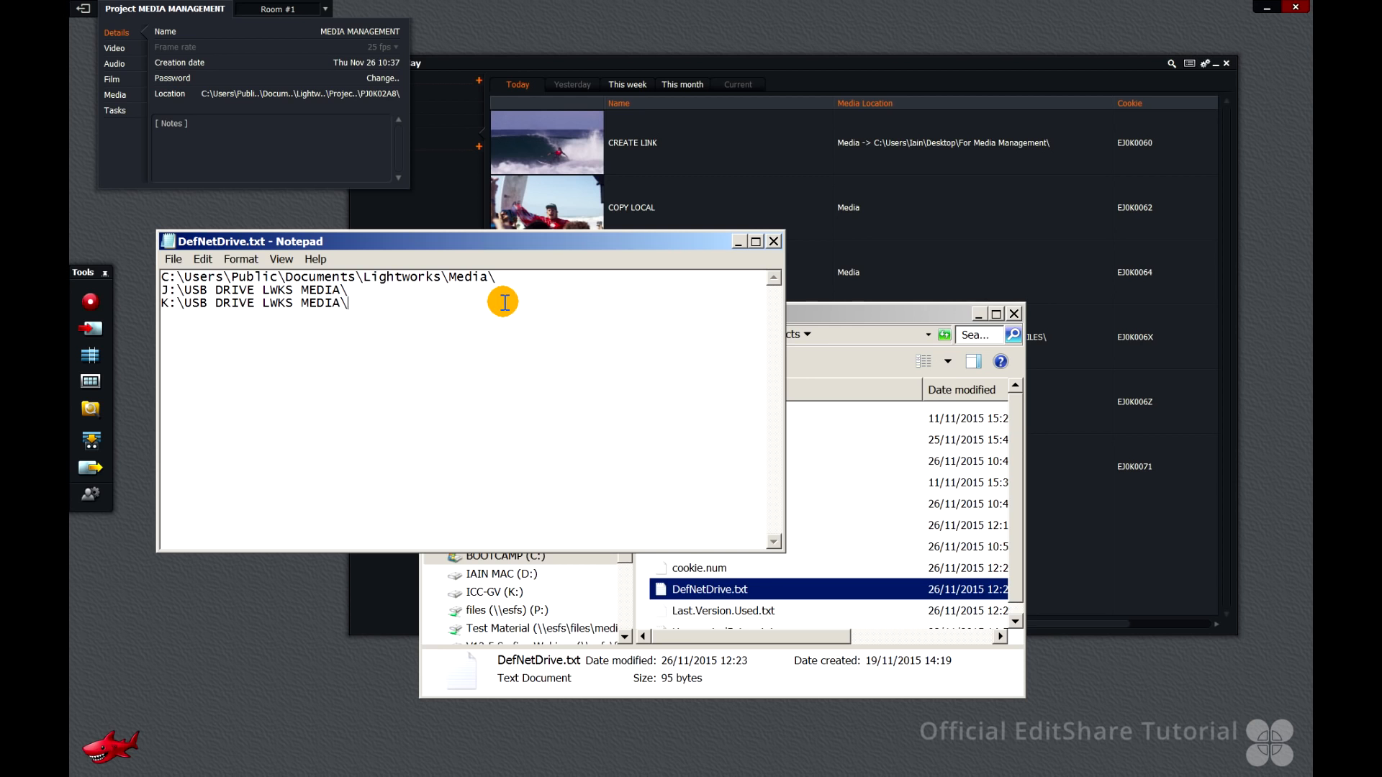
{"action": "left_click_drag", "start_coordinate": [497, 277], "coordinate": [159, 277]}
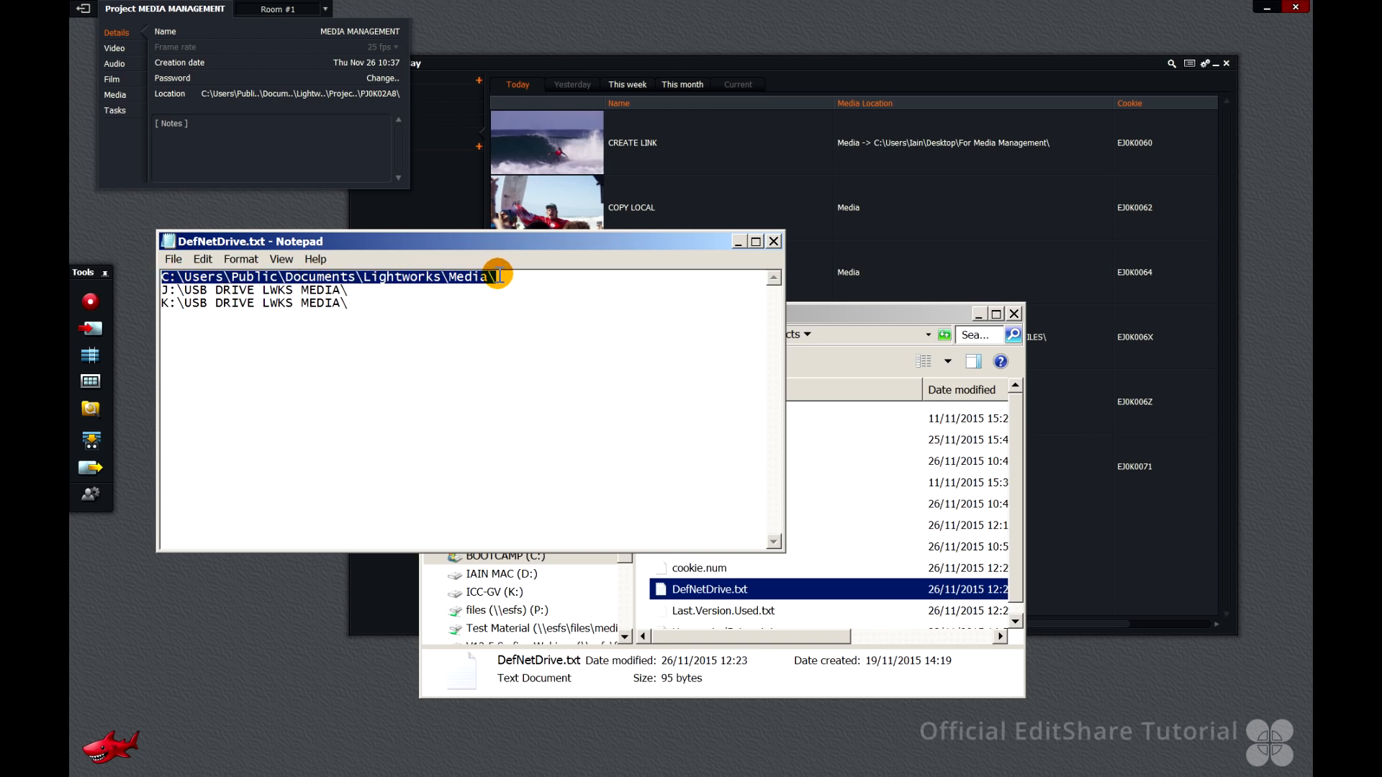
{"action": "left_click_drag", "start_coordinate": [349, 290], "coordinate": [161, 288]}
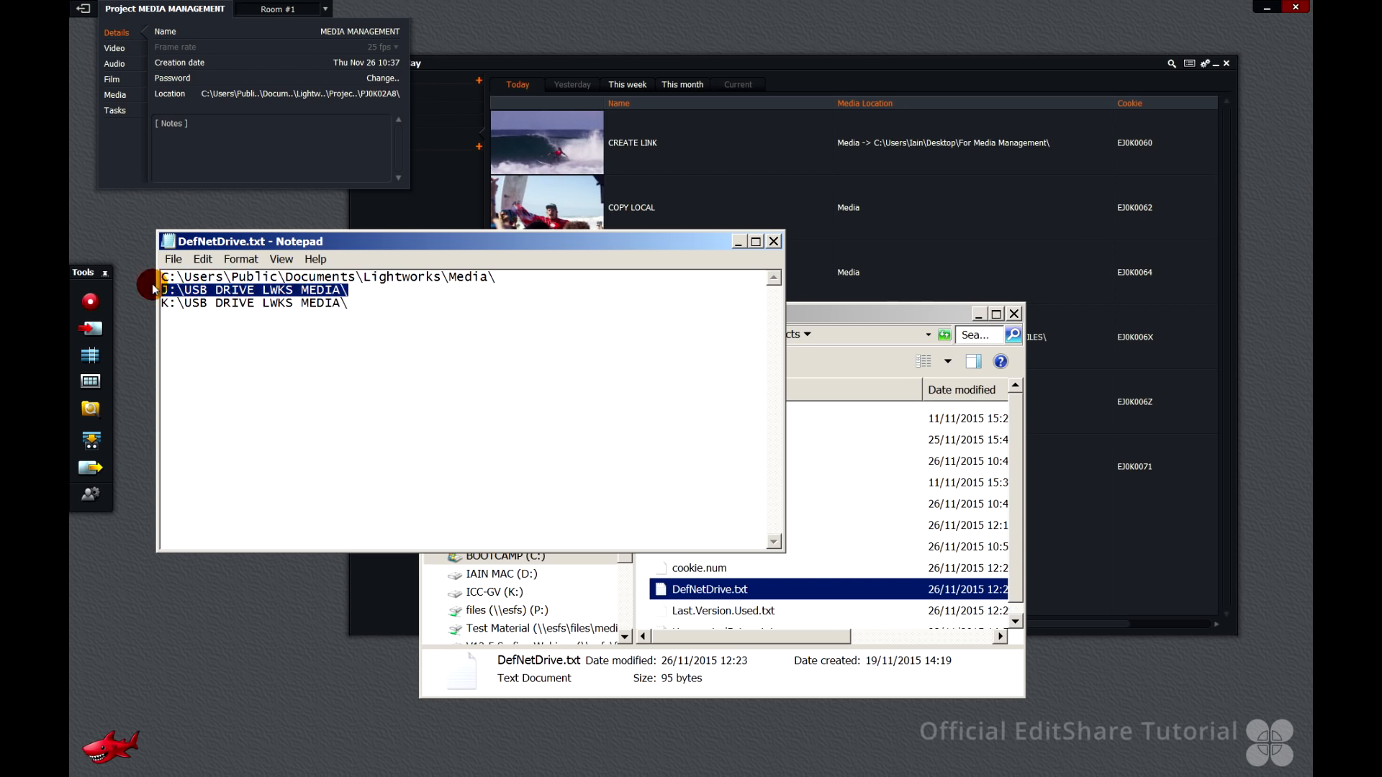
{"action": "left_click", "coordinate": [369, 308]}
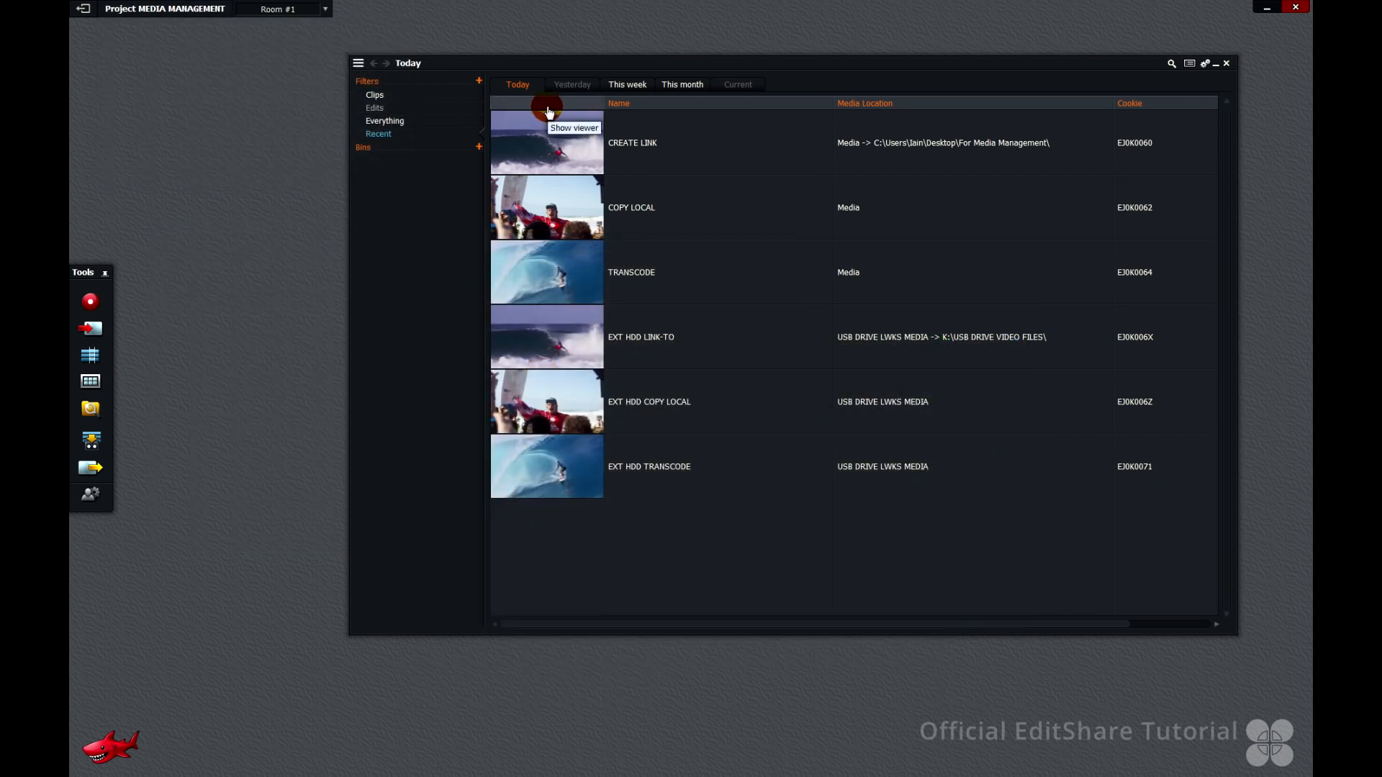
Select all six clips in the bin and delete them together with their media files
{"action": "key", "text": "ctrl+a"}
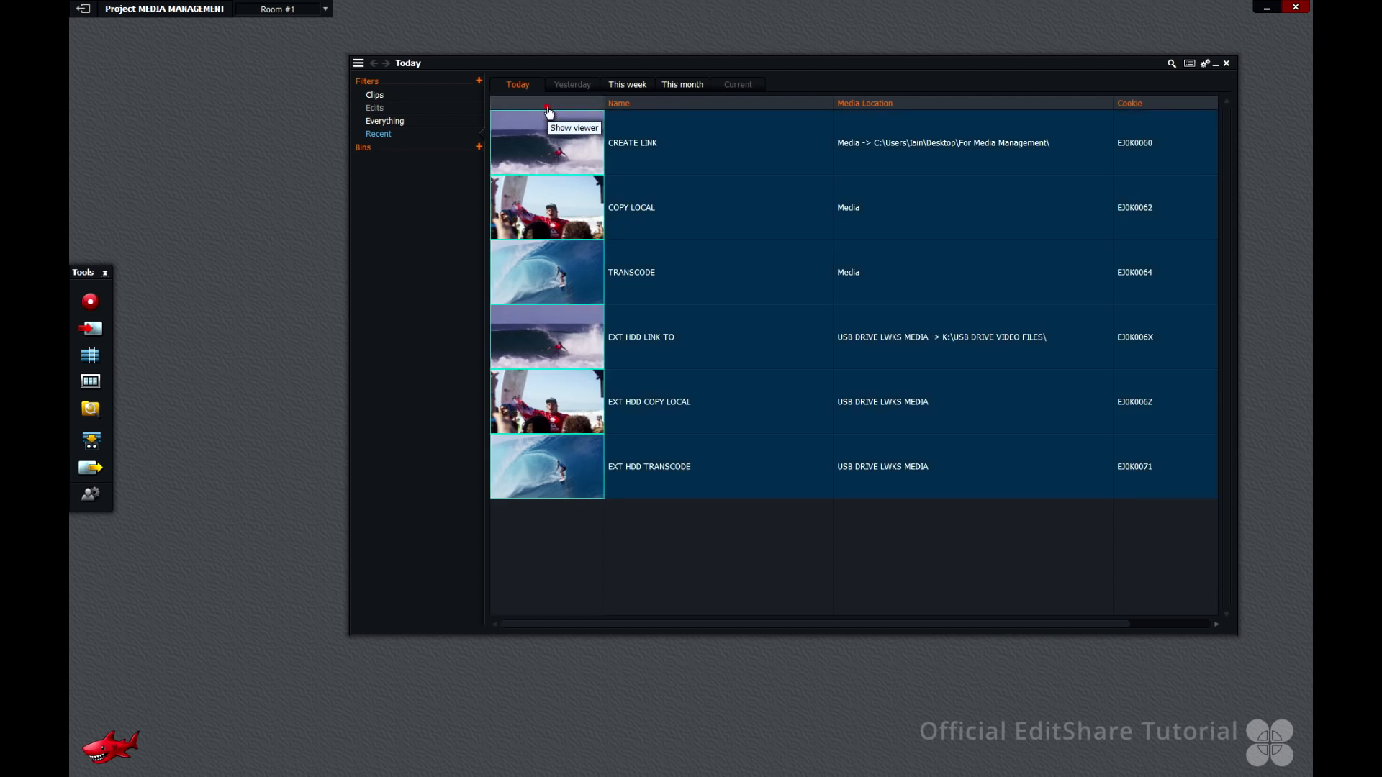
{"action": "right_click", "coordinate": [675, 189]}
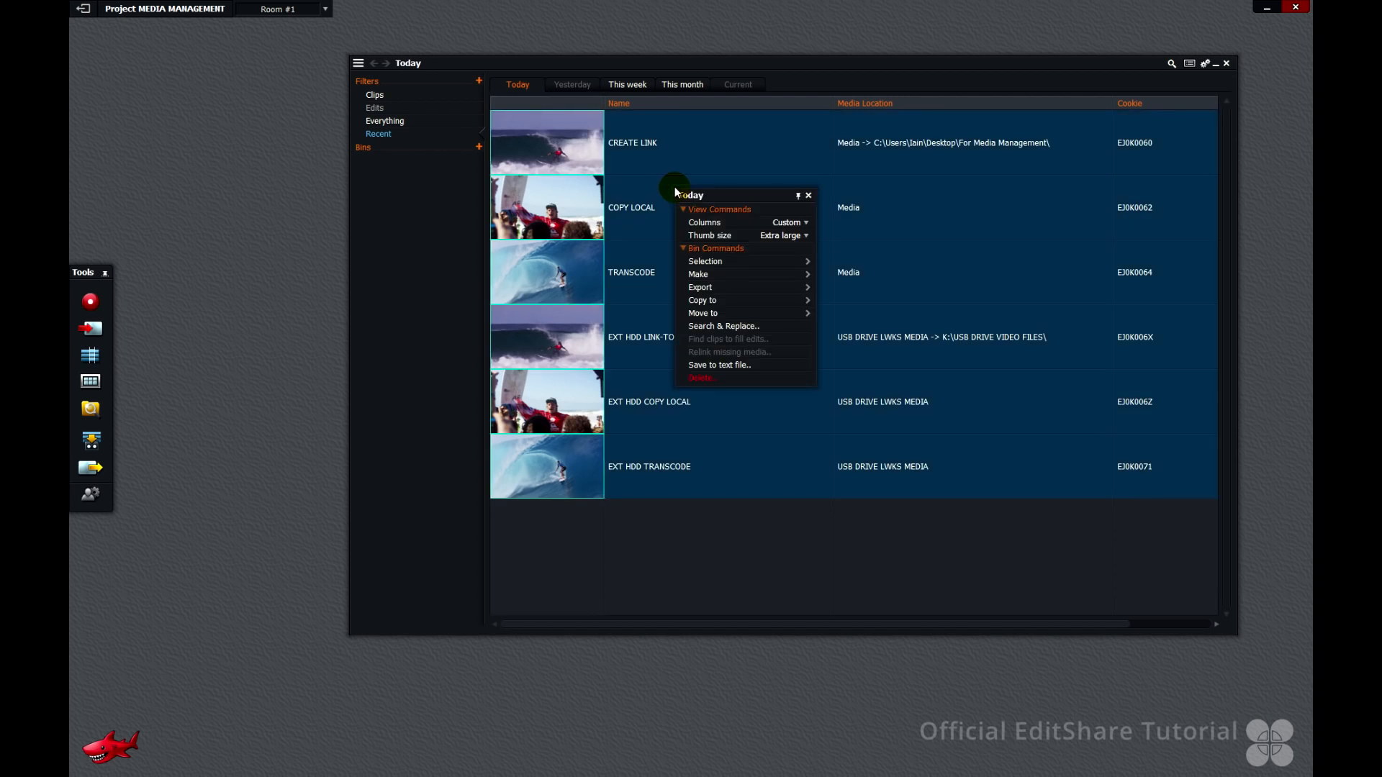
{"action": "left_click", "coordinate": [729, 382]}
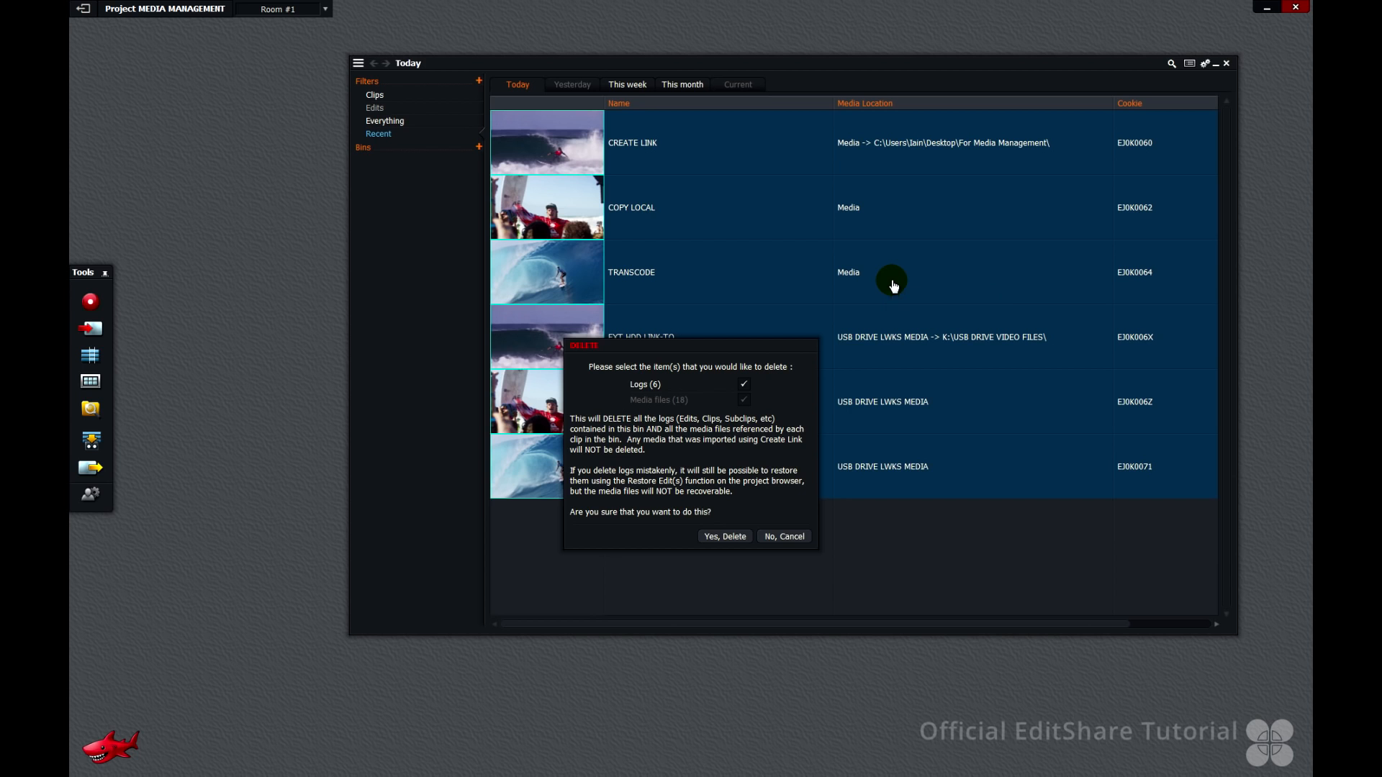
{"action": "left_click", "coordinate": [724, 536]}
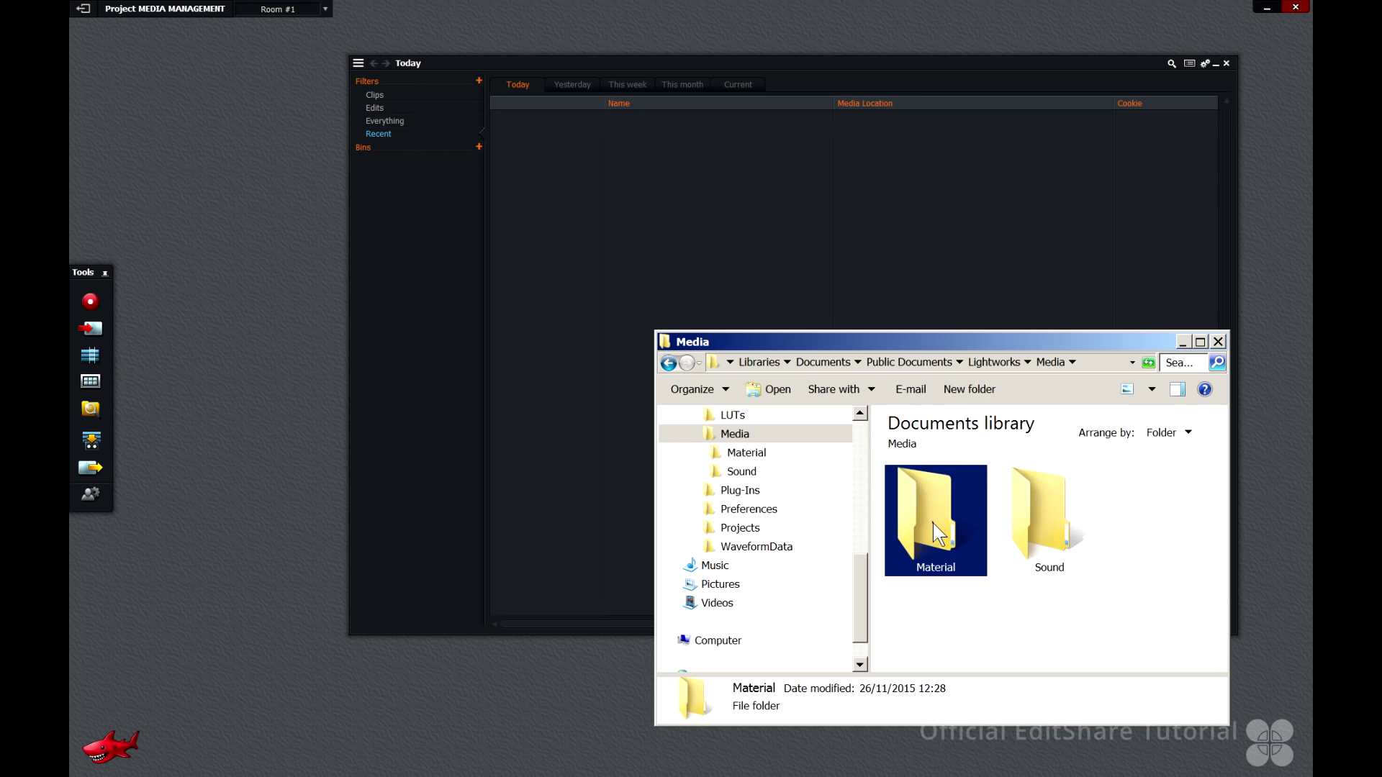
Browse the local Media folder, the USB drive media folder and the original source folder to check which files remain
{"action": "double_click", "coordinate": [932, 522]}
{"action": "left_click", "coordinate": [994, 363]}
{"action": "double_click", "coordinate": [1028, 529]}
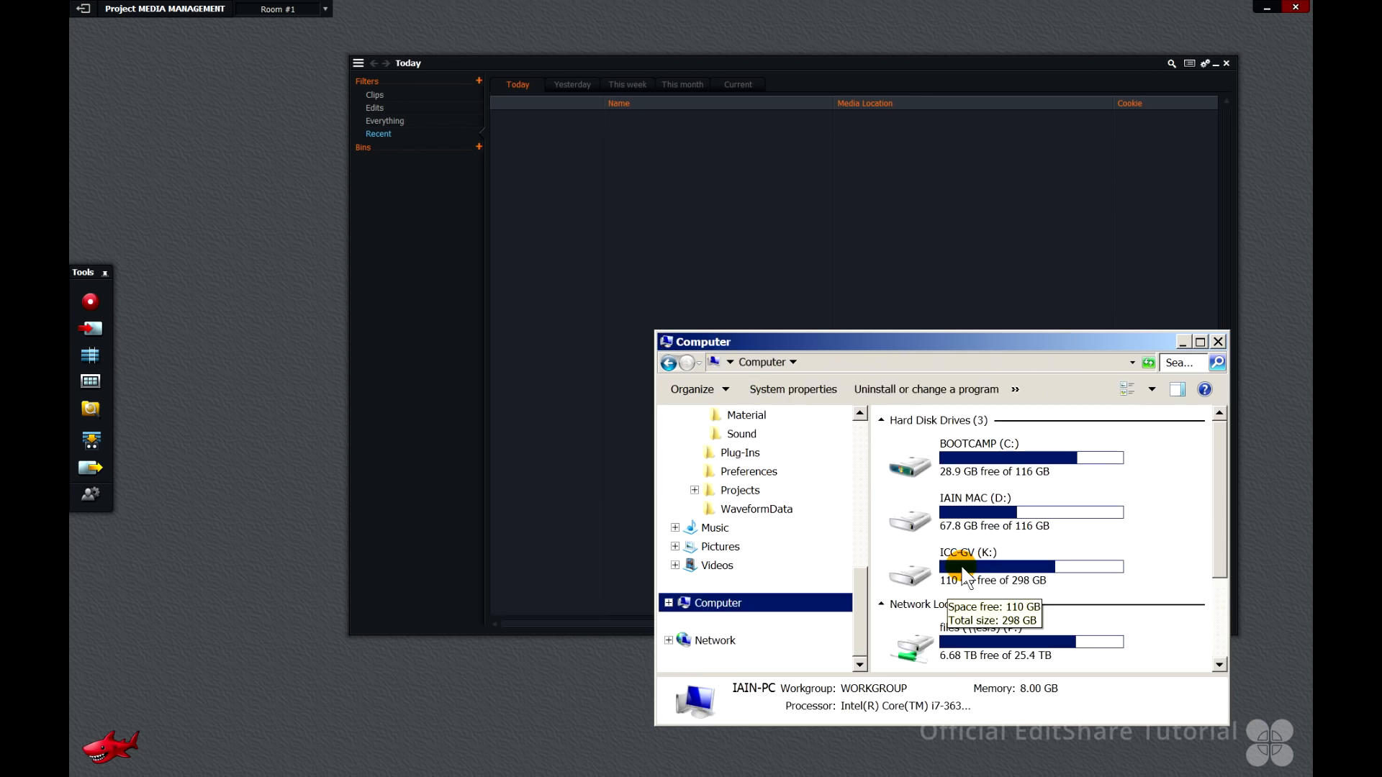
{"action": "double_click", "coordinate": [963, 574]}
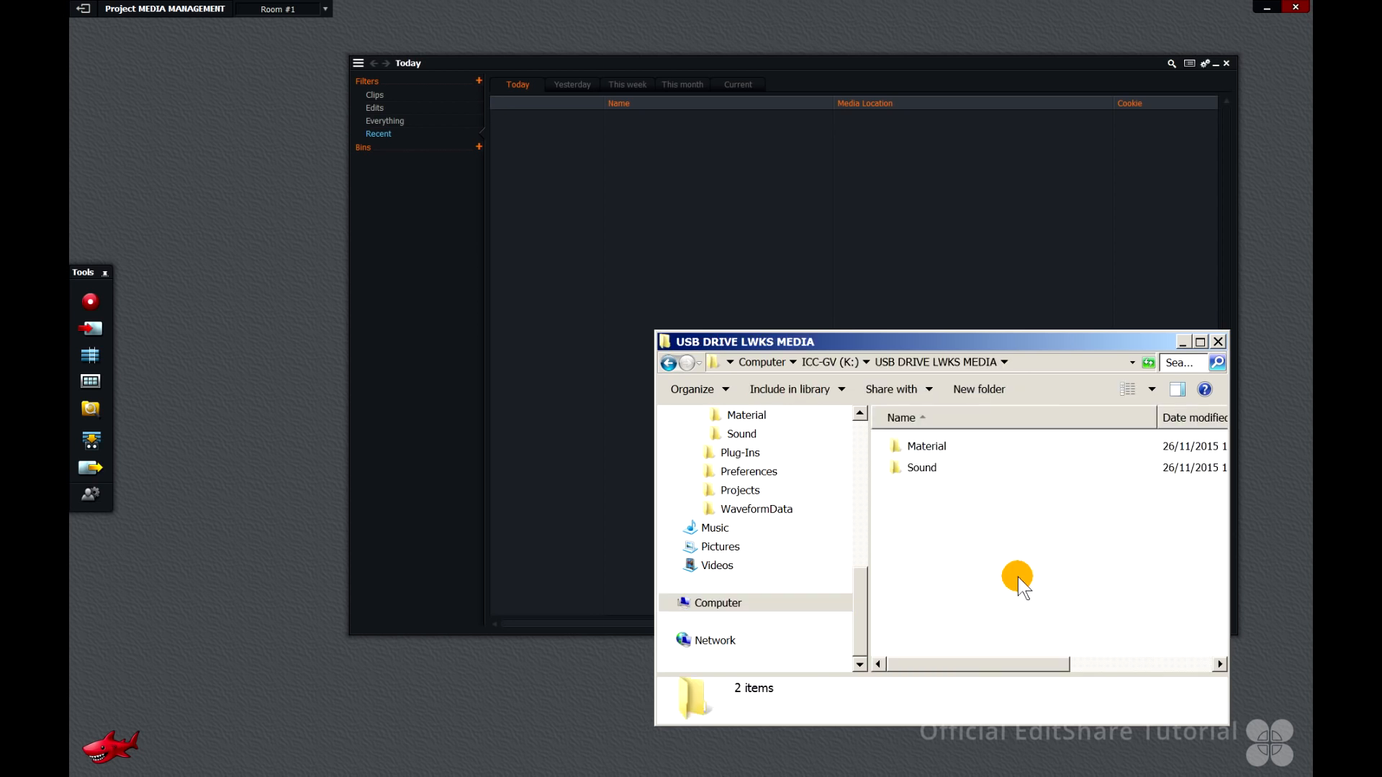
{"action": "double_click", "coordinate": [929, 447]}
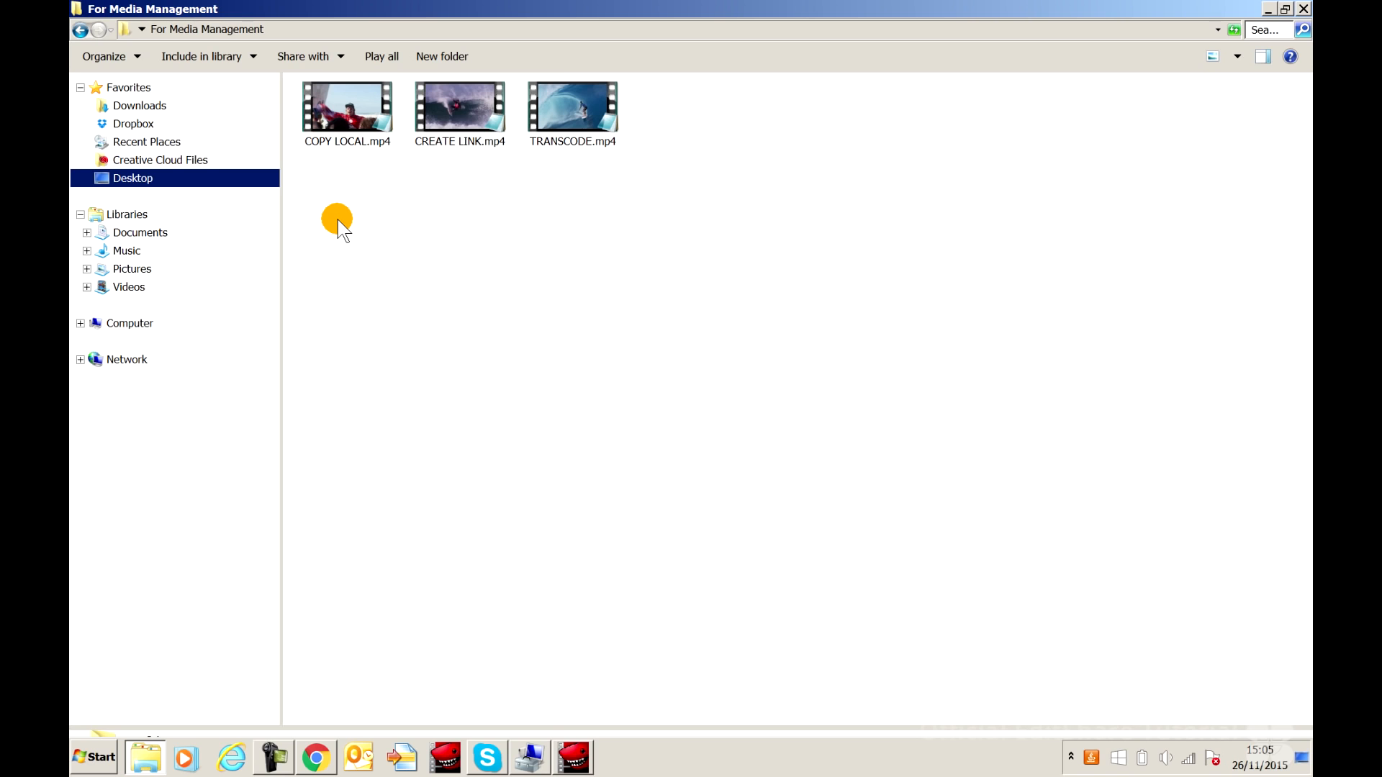
{"action": "left_click_drag", "start_coordinate": [338, 219], "coordinate": [582, 124]}
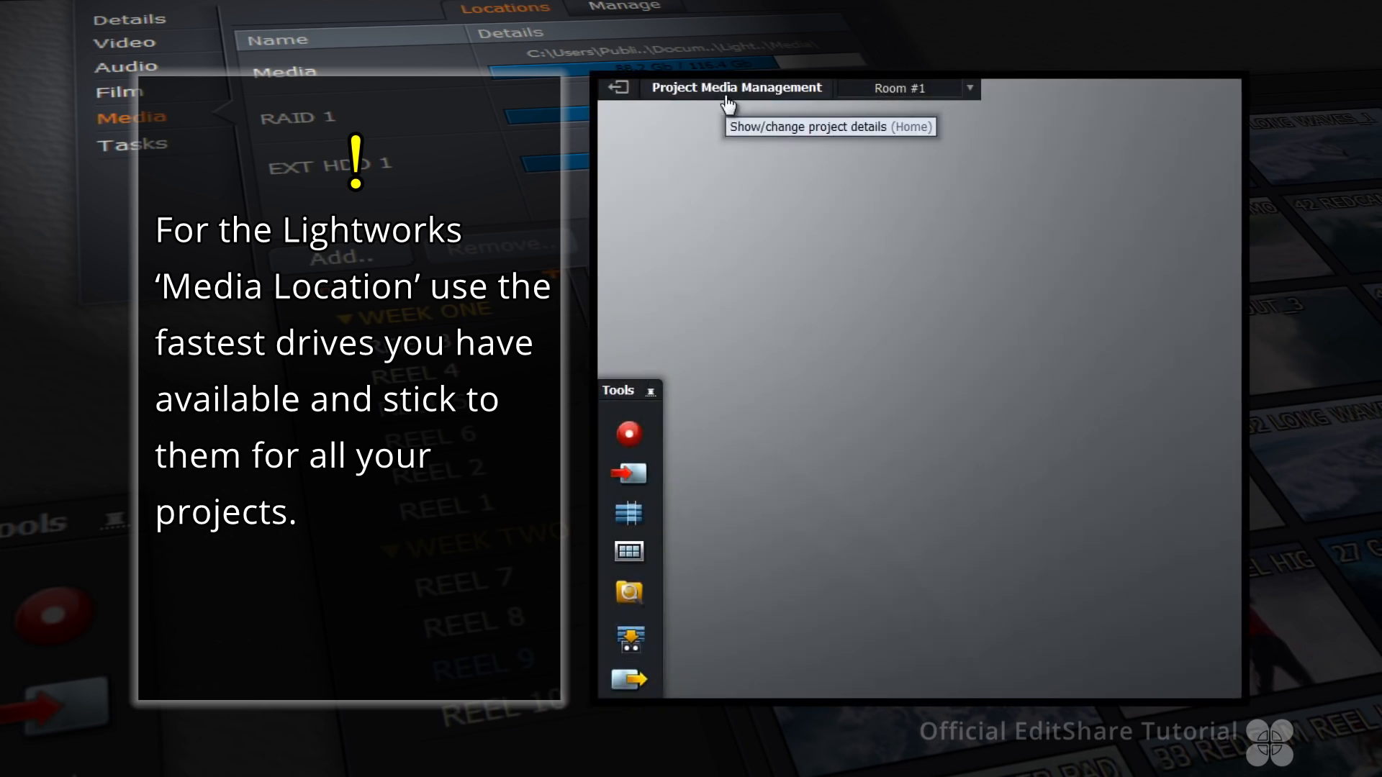
Remove the Media entry from the project's media locations, confirming the removal
{"action": "left_click", "coordinate": [729, 105]}
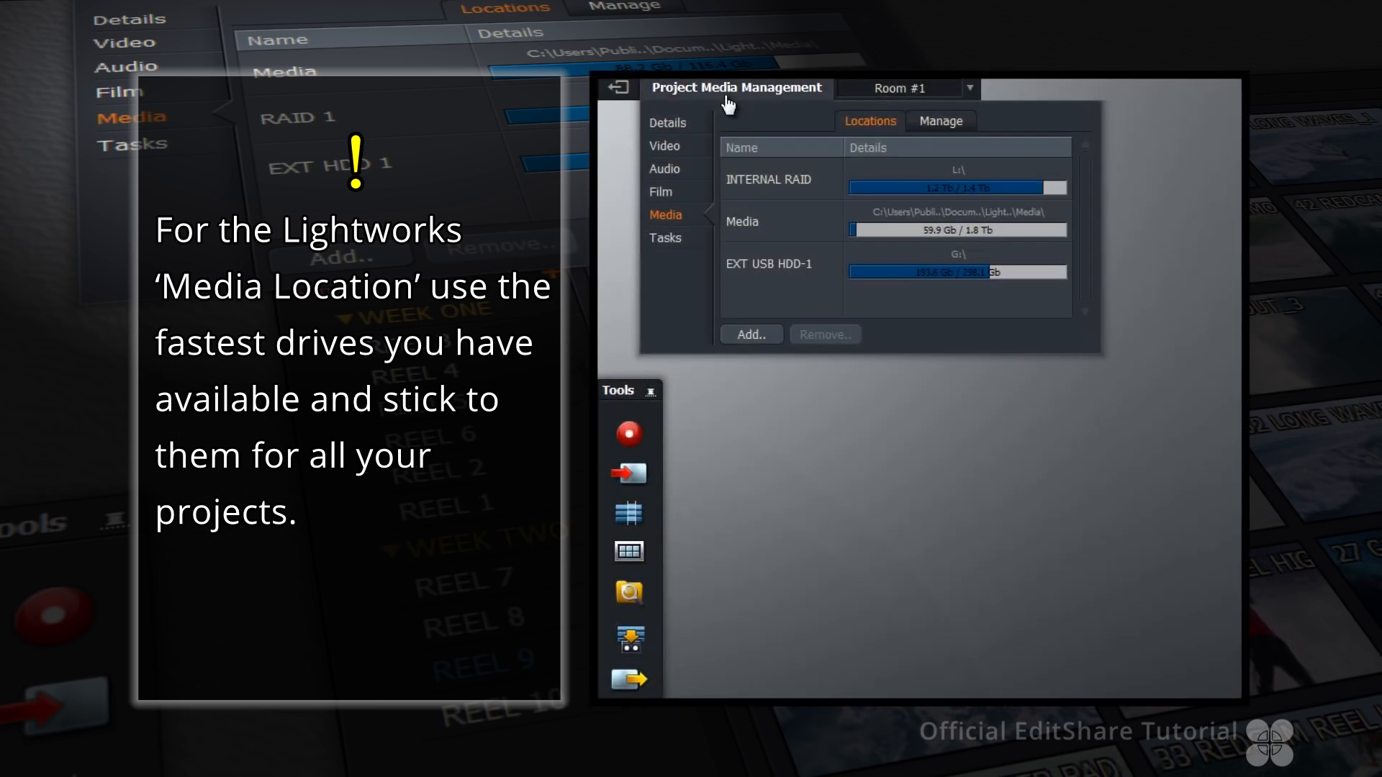
{"action": "left_click", "coordinate": [792, 227]}
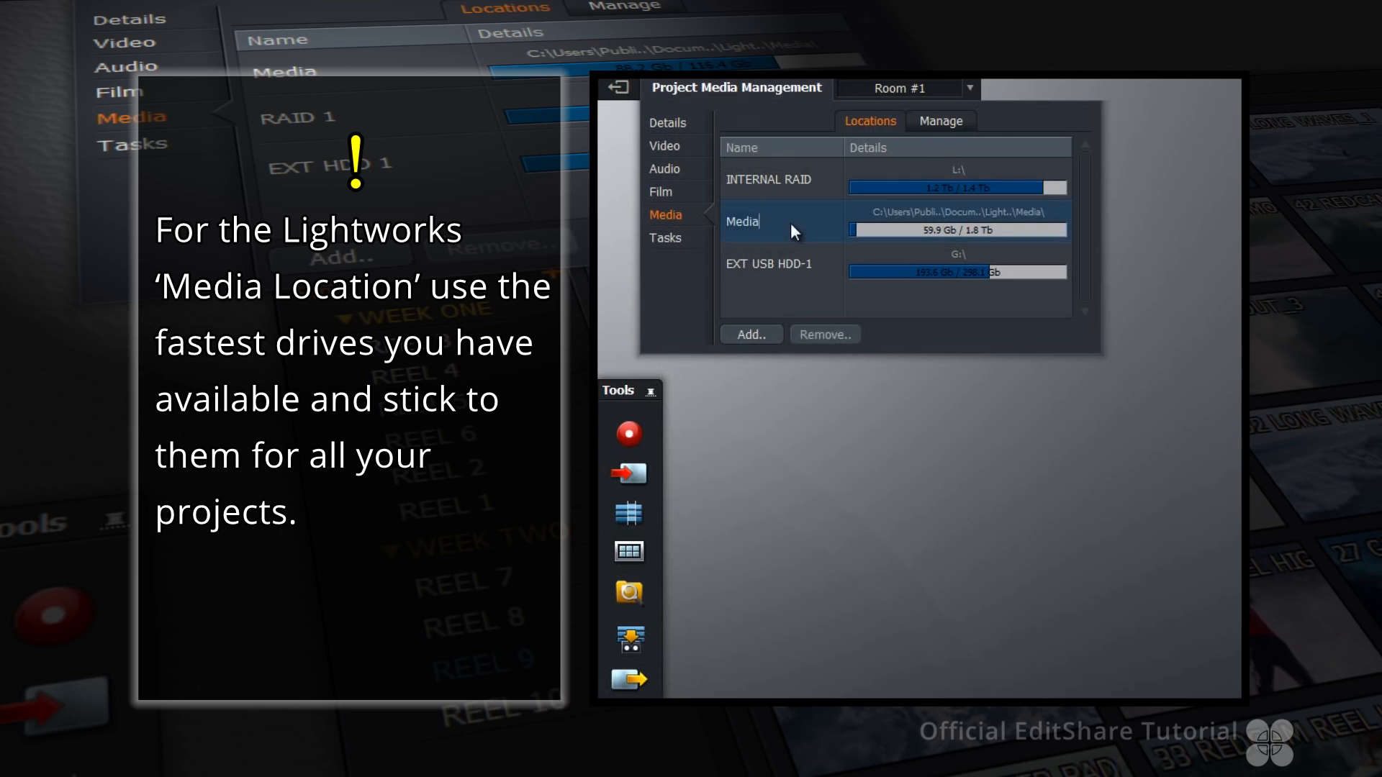
{"action": "left_click", "coordinate": [828, 336]}
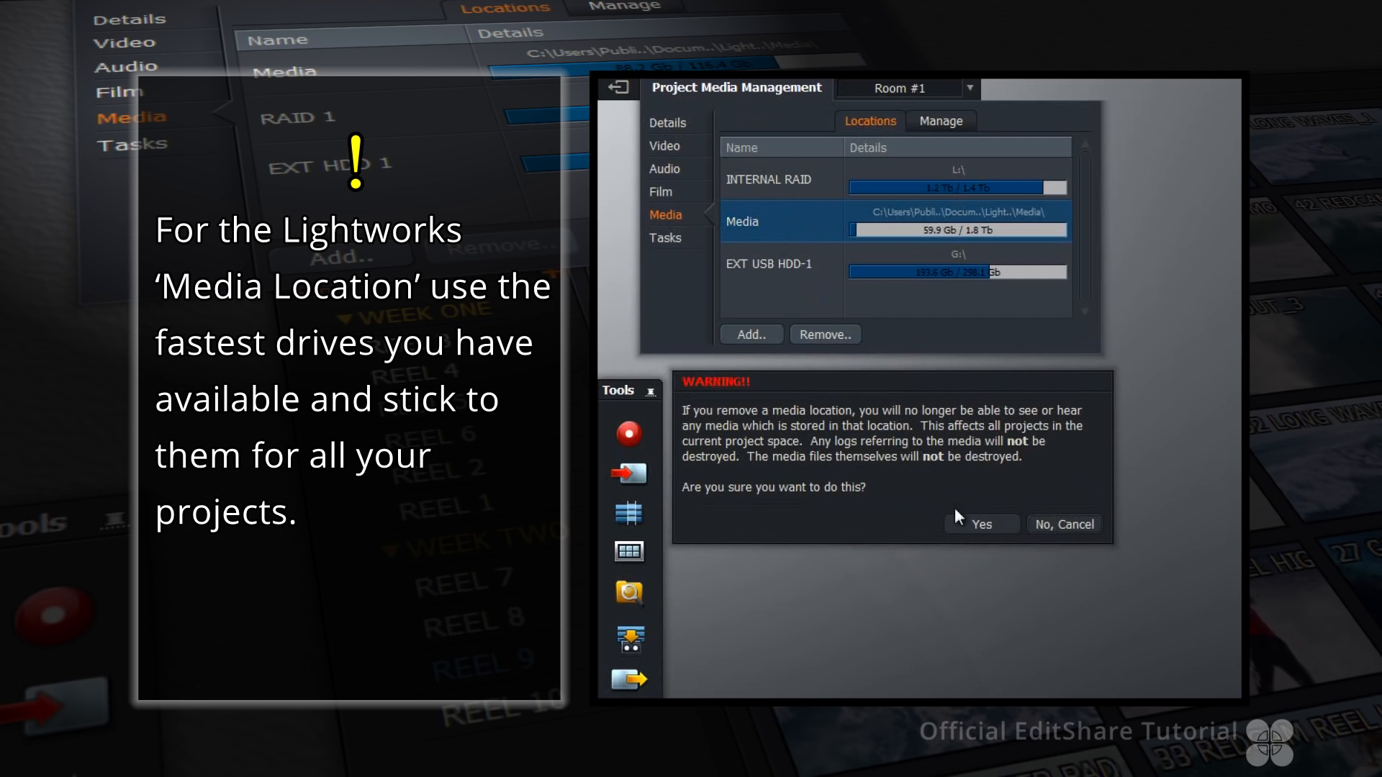
{"action": "left_click", "coordinate": [966, 525]}
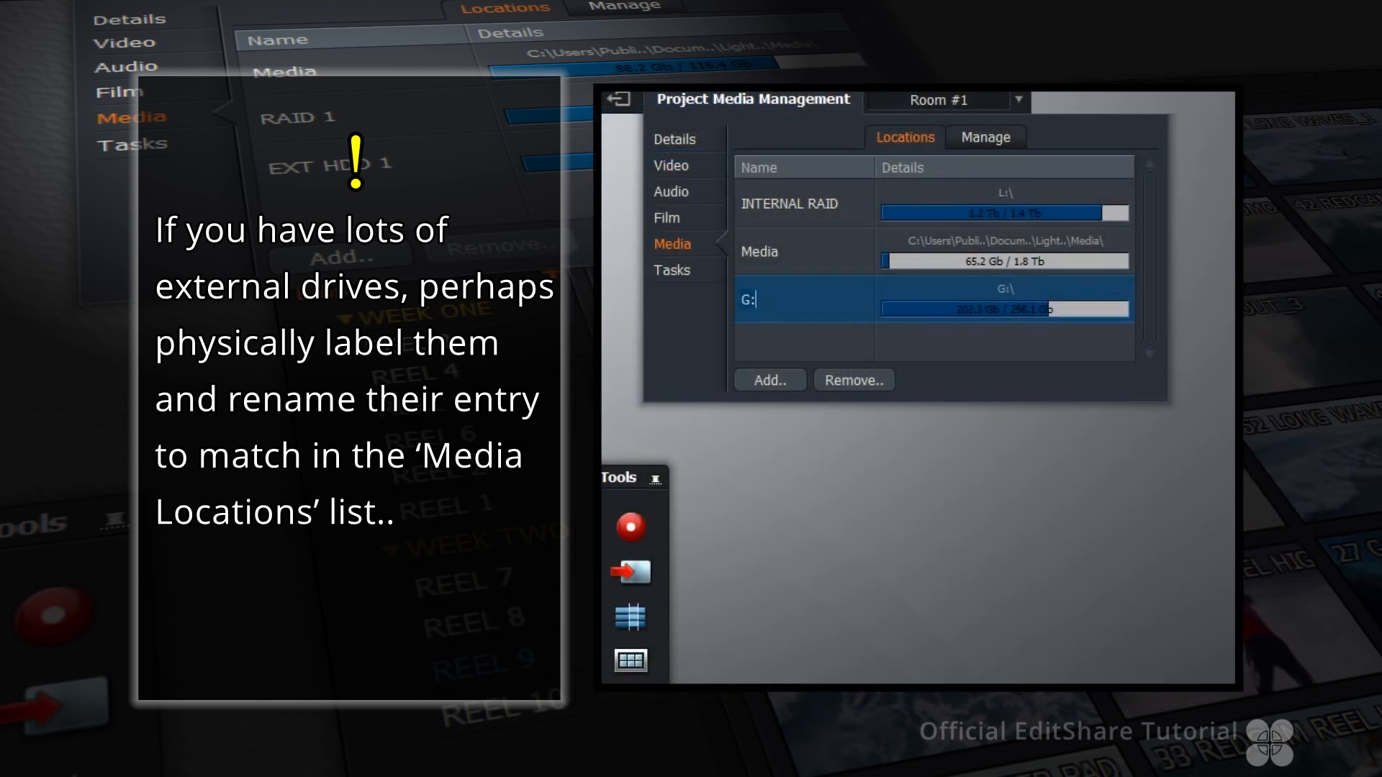
Rename the G:\ media location entry as EXT USB HDD (G:\)
{"action": "type", "text": "EXT USB HDD (G:\\)"}
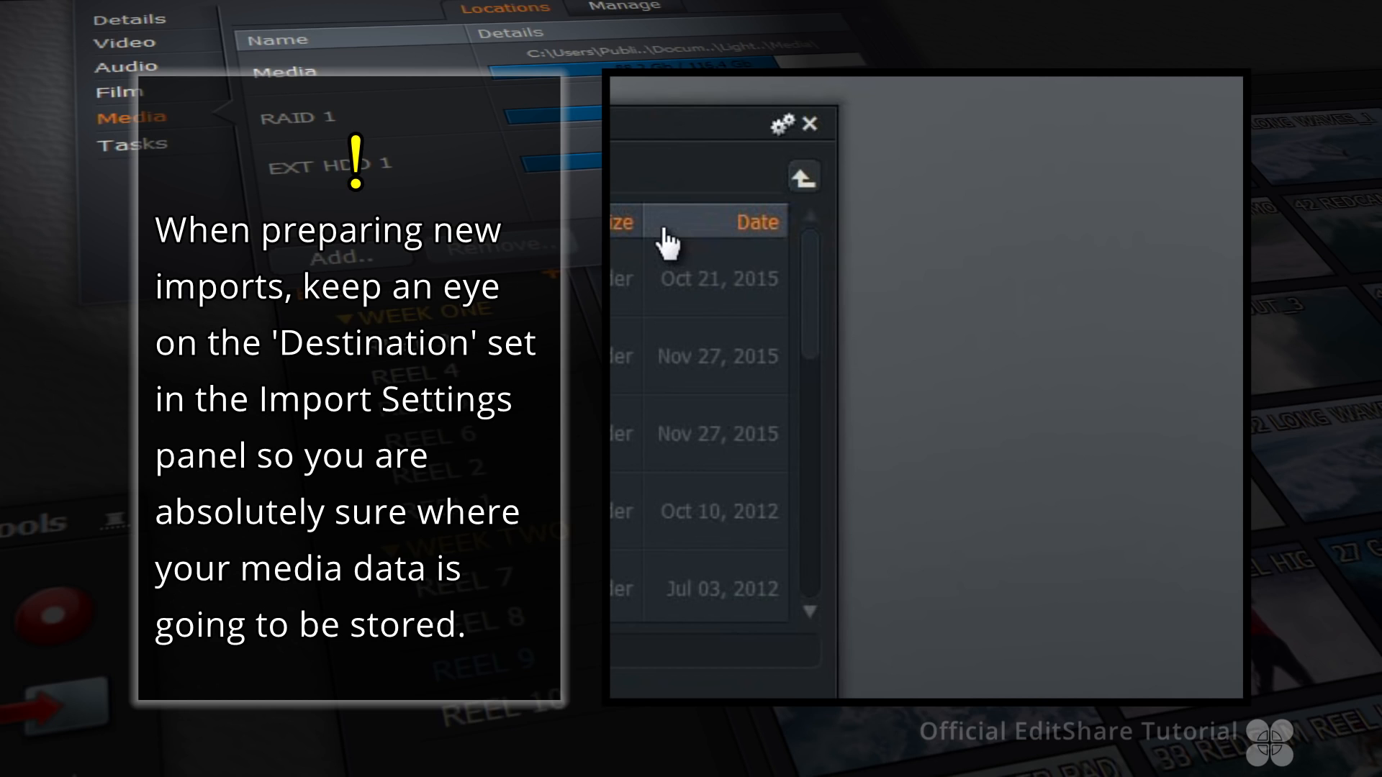
Open the import settings and view the Destination options
{"action": "left_click", "coordinate": [784, 126]}
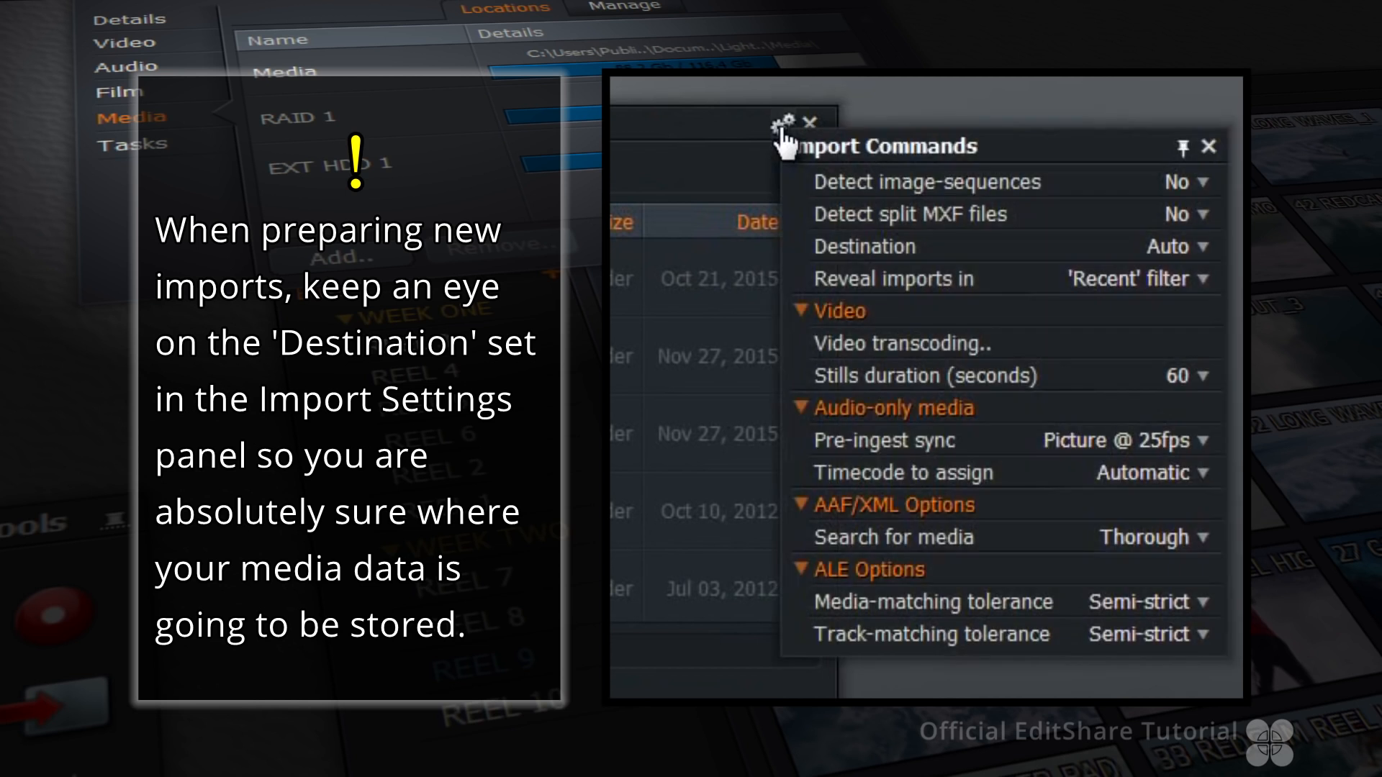
{"action": "left_click", "coordinate": [1201, 248]}
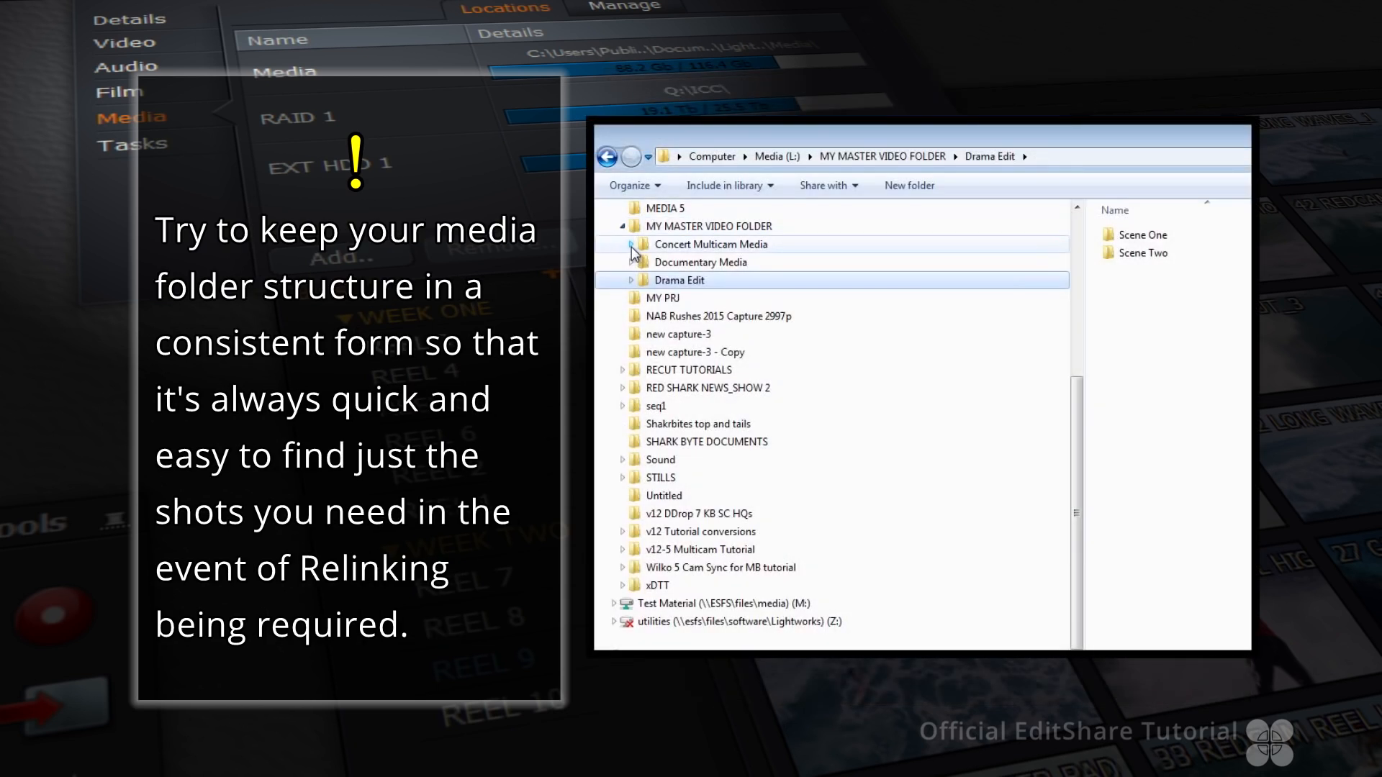
In Windows Explorer, expand the Concert Multicam Media, Documentary Media, Shoot Day One and Drama Edit folders to review the structure
{"action": "left_click", "coordinate": [632, 245]}
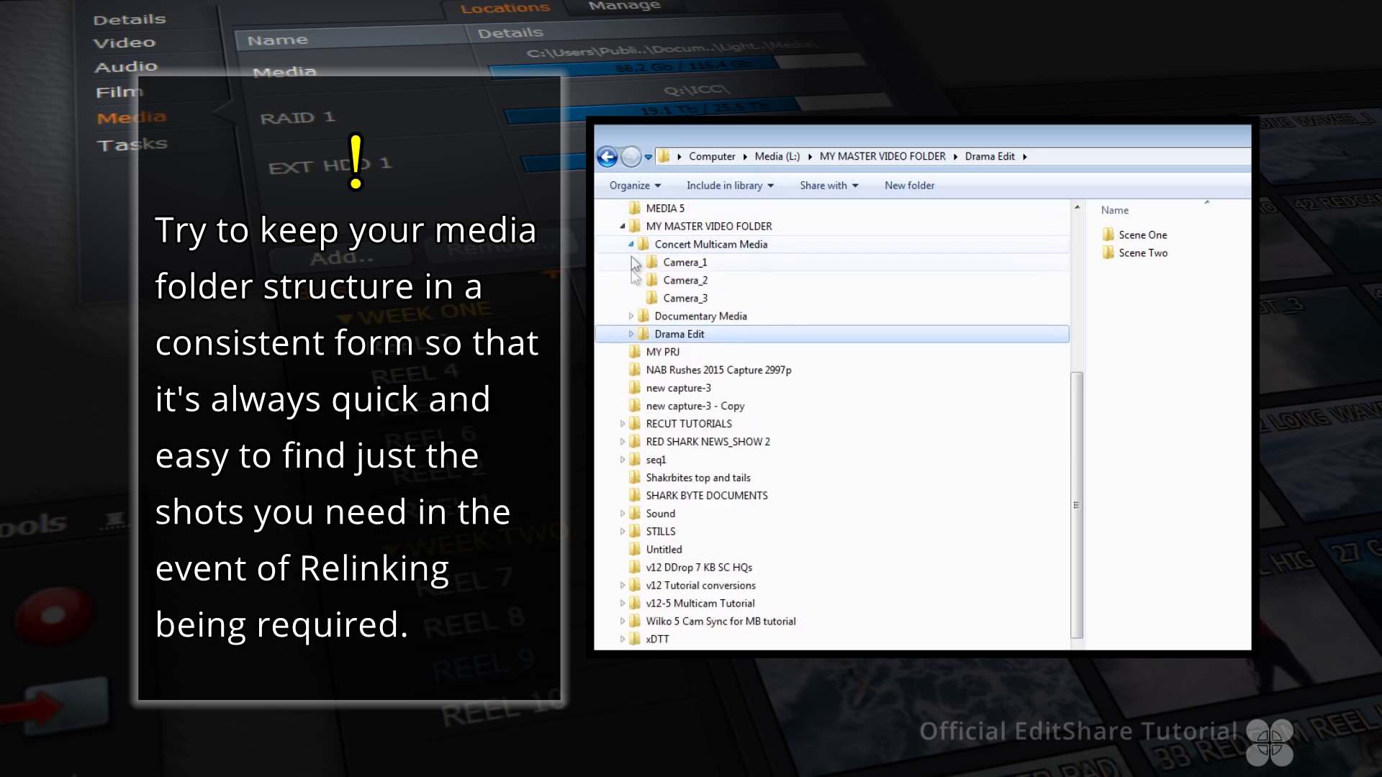
{"action": "left_click", "coordinate": [631, 317]}
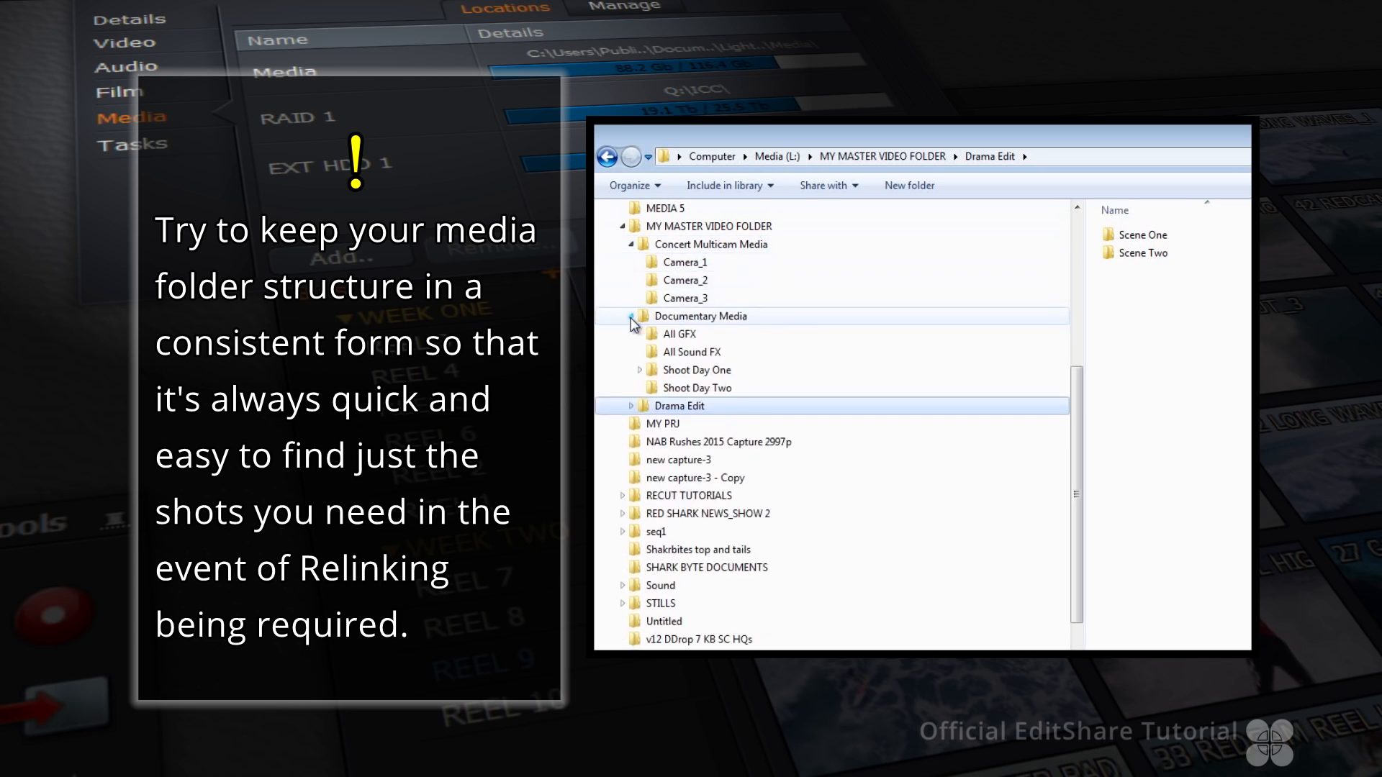
{"action": "left_click", "coordinate": [640, 371]}
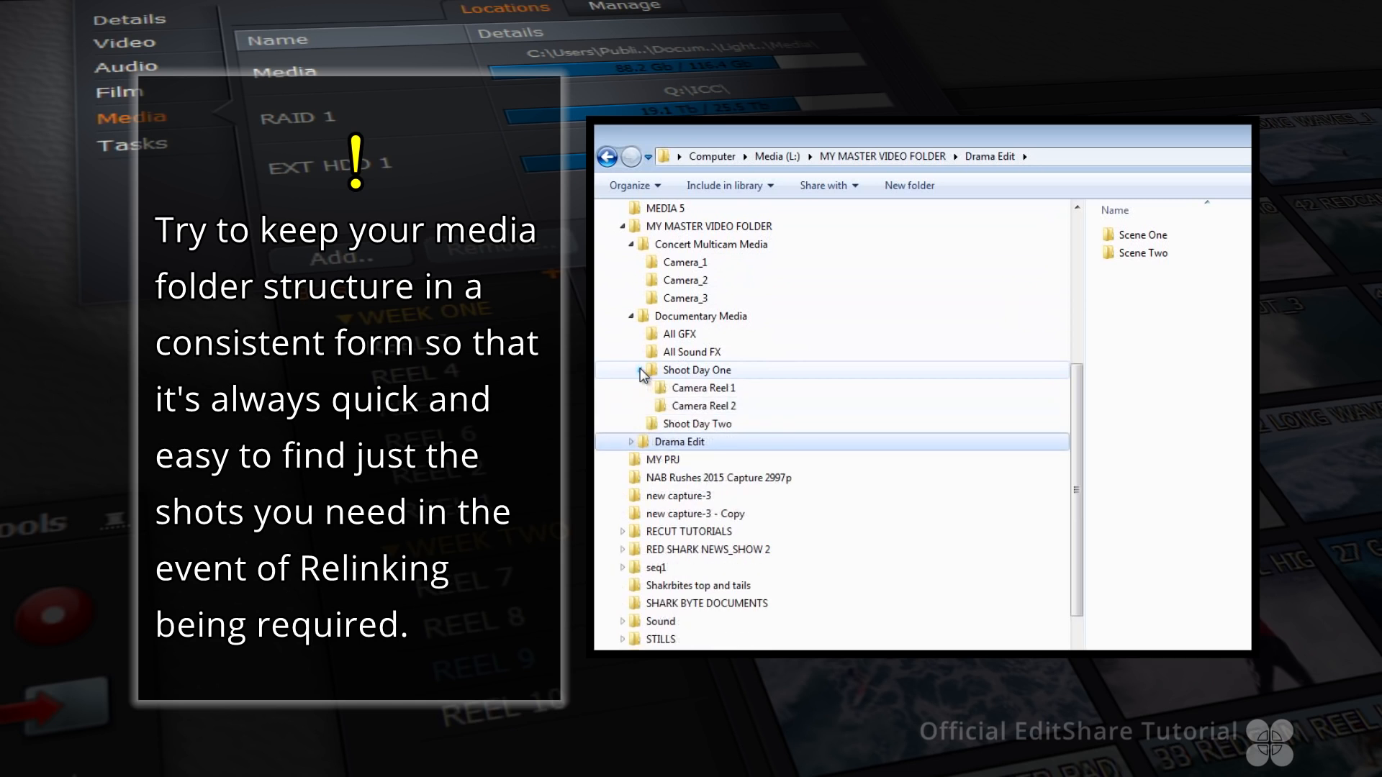
{"action": "left_click", "coordinate": [631, 443]}
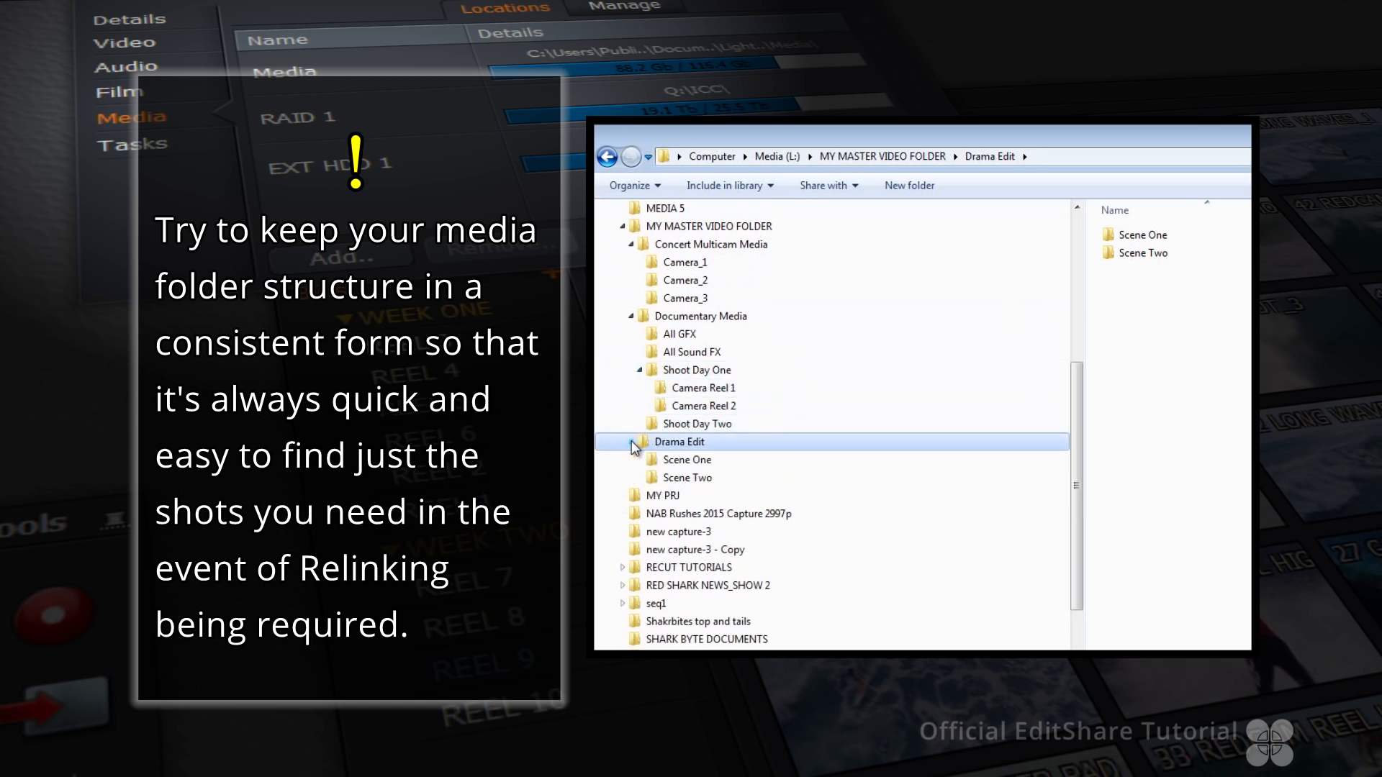